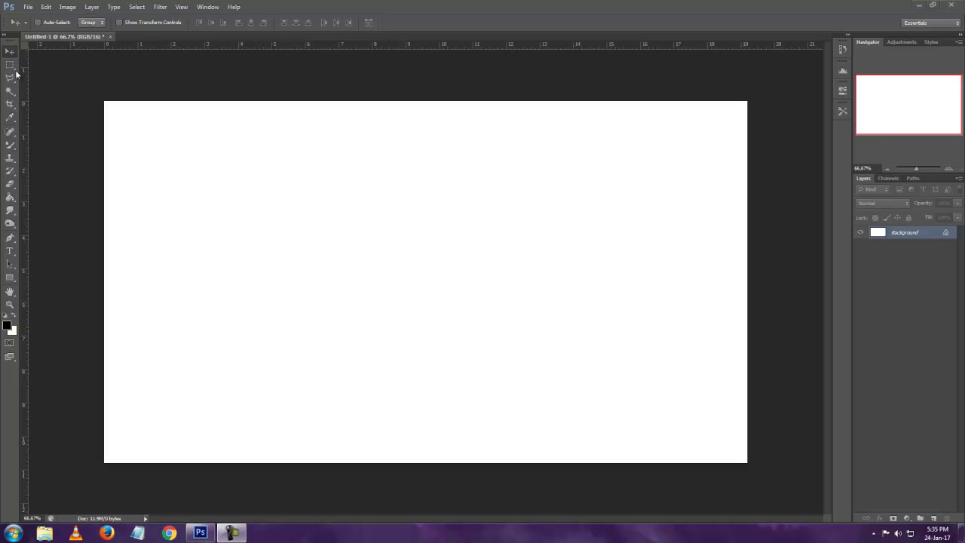
Try the lasso tool variants, switching to the Polygonal Lasso Tool and back to the Lasso Tool for a small freehand selection.
click(13, 83)
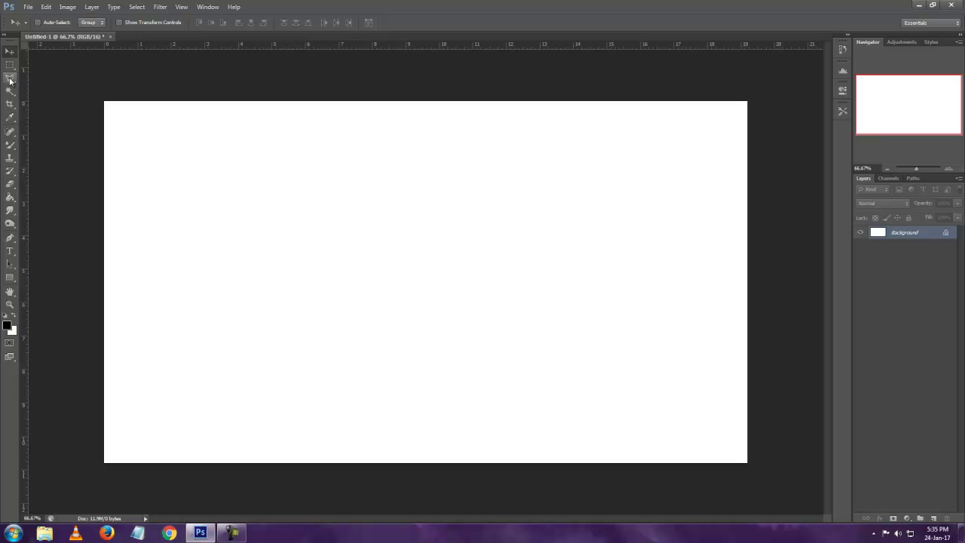
drag(10, 80, 52, 79)
click(52, 77)
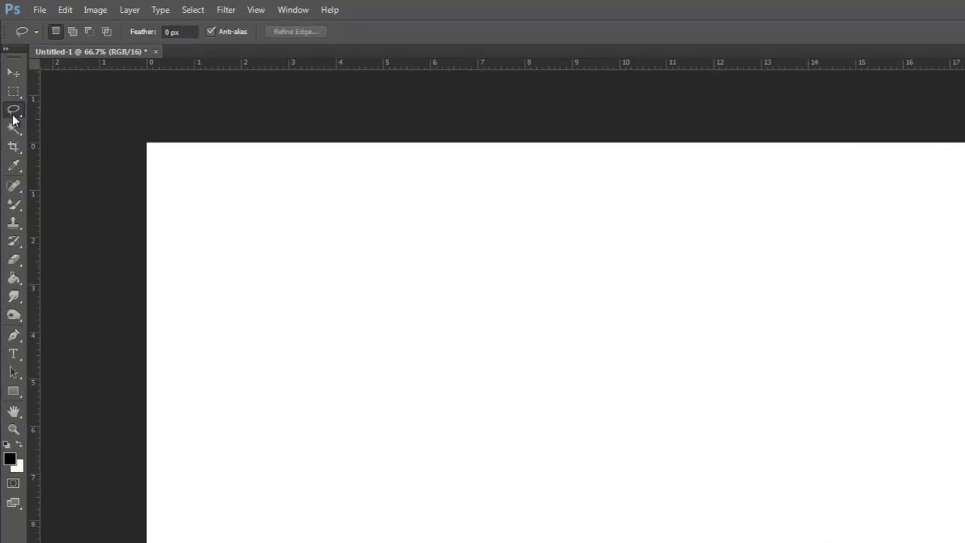
click(13, 113)
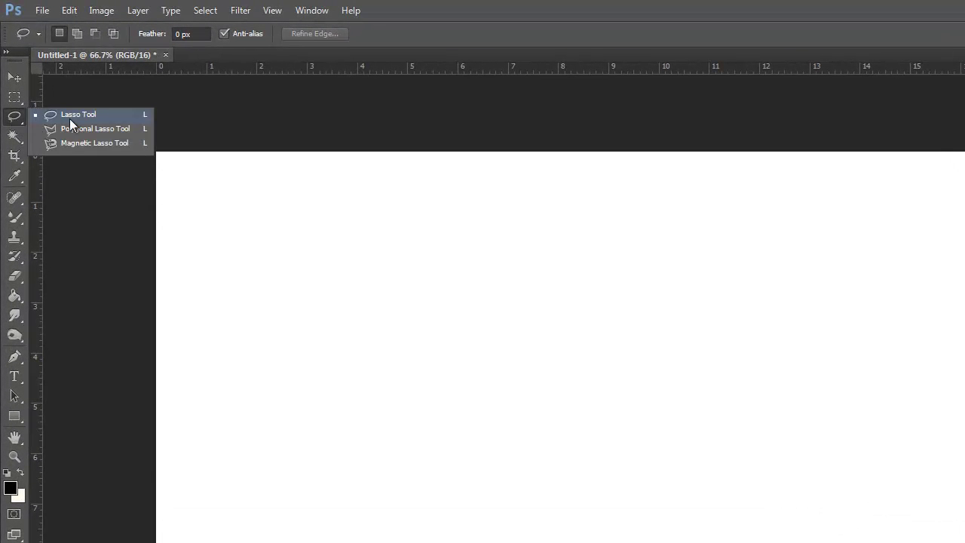
click(122, 129)
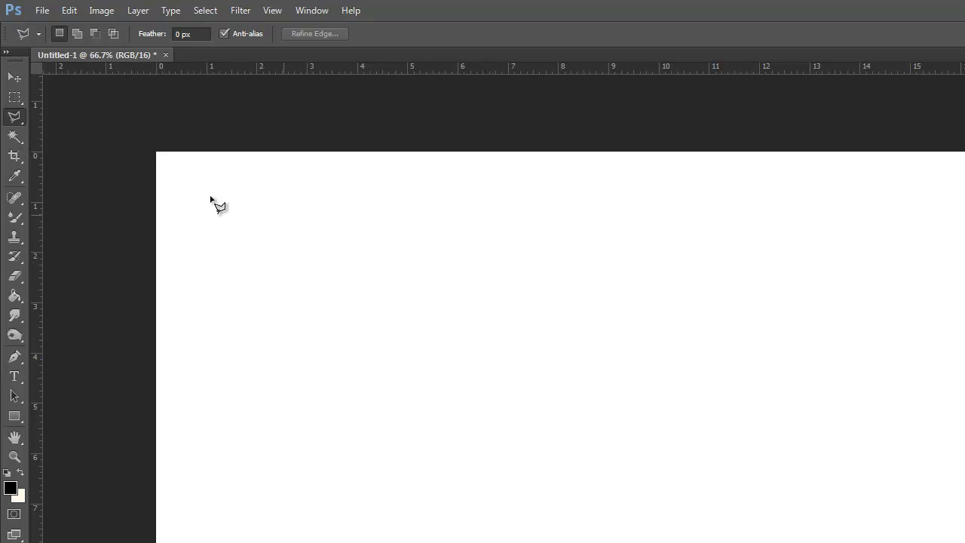
right_click(14, 116)
click(75, 115)
mouse_move(408, 270)
mouse_down()
mouse_move(366, 425)
mouse_move(785, 352)
mouse_move(422, 278)
mouse_move(435, 289)
mouse_up()
click(912, 356)
Draw a black rectangle in the middle of the canvas on a new layer and rasterize its layer.
key(ctrl+shift+alt+n)
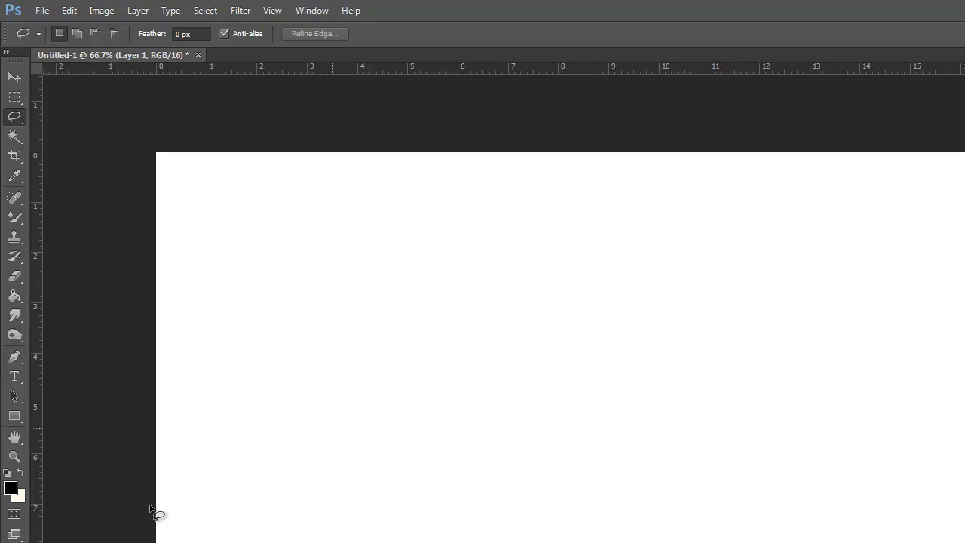
click(15, 416)
drag(463, 318, 800, 542)
click(7, 79)
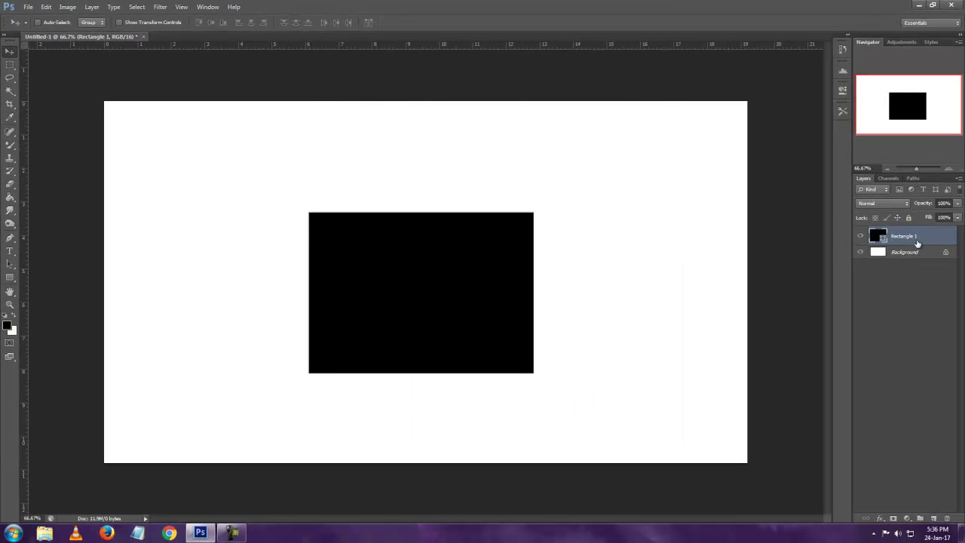
right_click(917, 243)
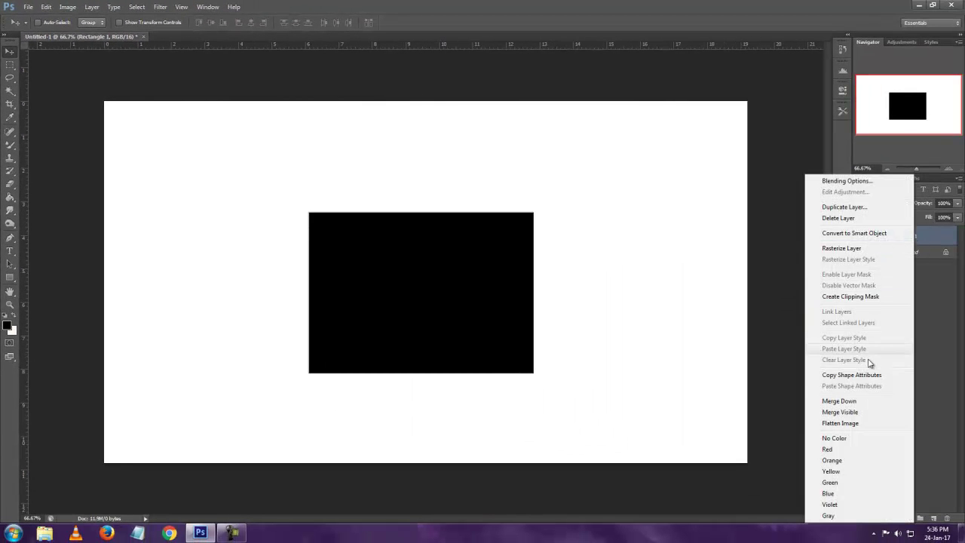
click(857, 249)
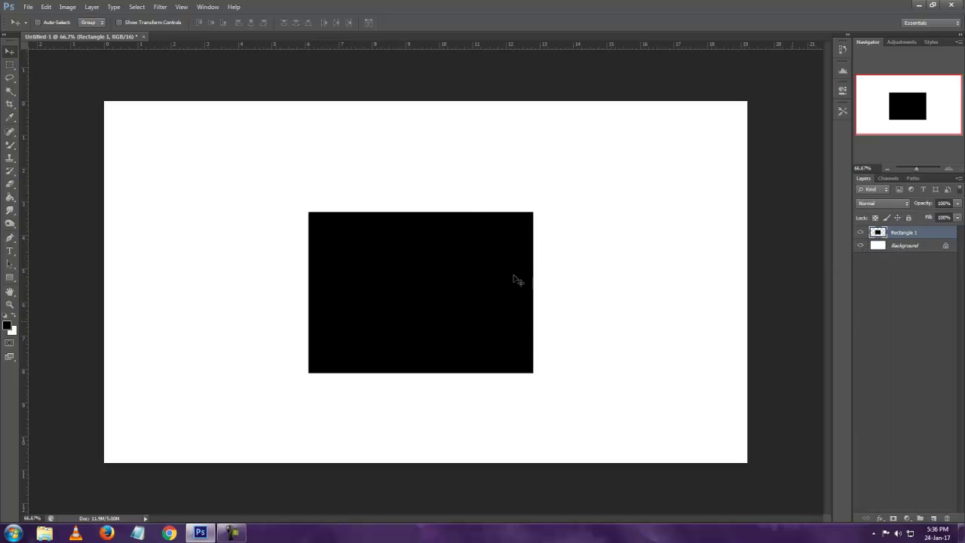
Outline a small rounded area inside the rectangle with the Lasso Tool and move that piece out beyond its upper-left corner.
right_click(10, 77)
click(37, 79)
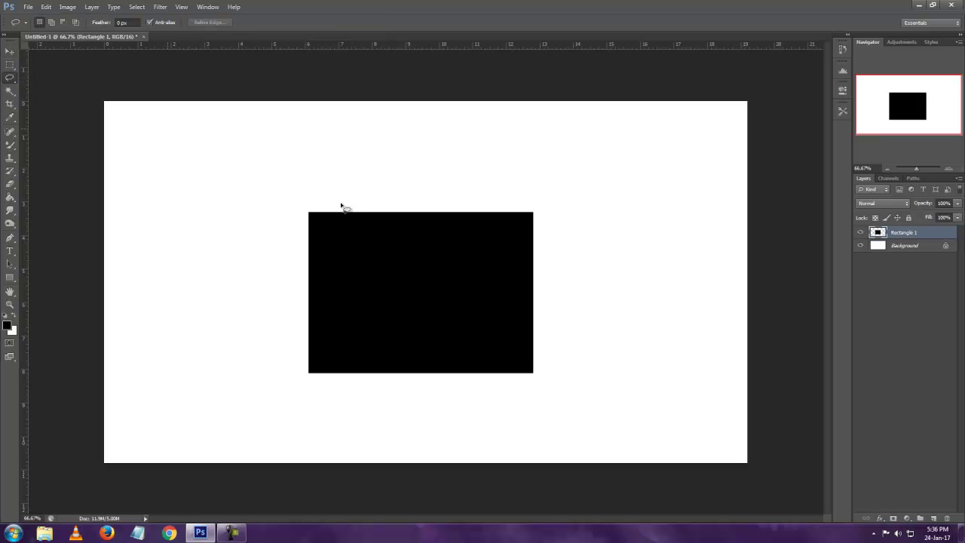
mouse_move(374, 260)
mouse_down()
mouse_move(398, 260)
mouse_move(375, 259)
mouse_move(381, 272)
mouse_move(247, 192)
mouse_up()
key(v)
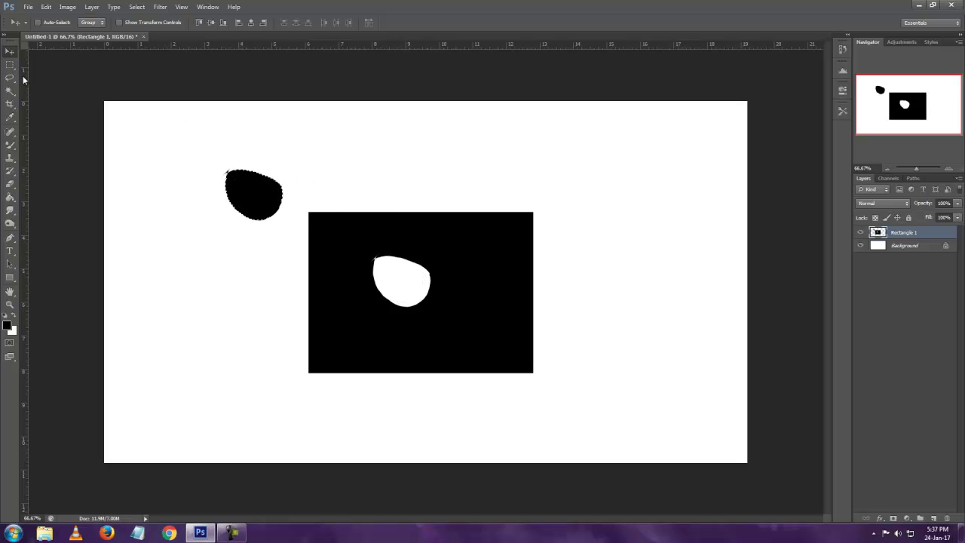
Undo the move of the freehand piece and deselect it.
key(ctrl+z)
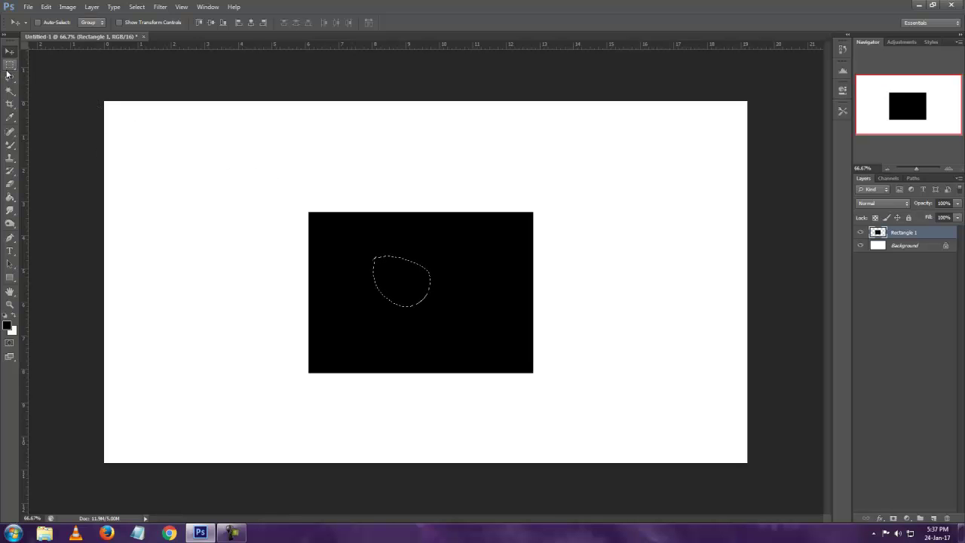
click(136, 7)
click(145, 27)
Outline a jagged, straight-edged area across the rectangle with the Polygonal Lasso Tool, closing it at its starting point.
drag(9, 77, 53, 79)
click(60, 86)
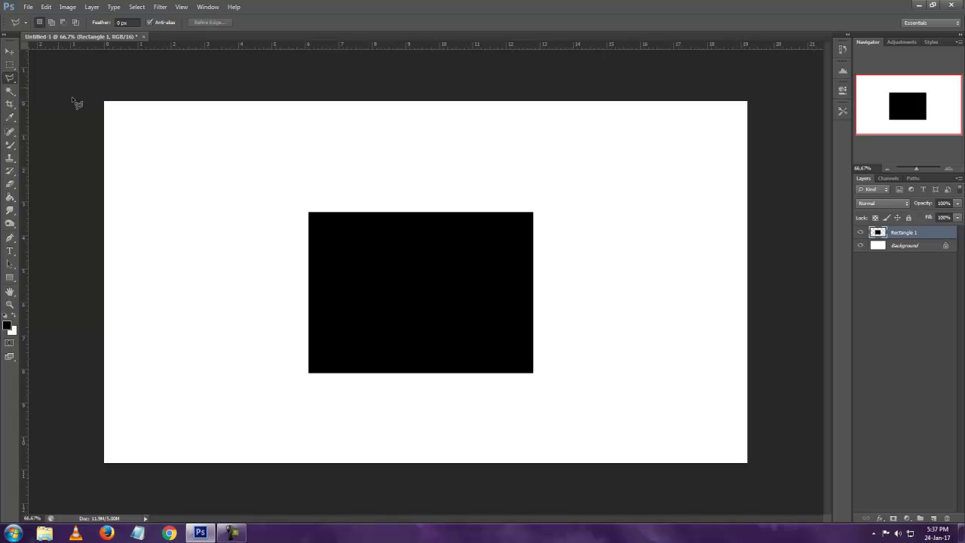
click(331, 241)
click(334, 349)
click(447, 310)
click(517, 347)
click(551, 242)
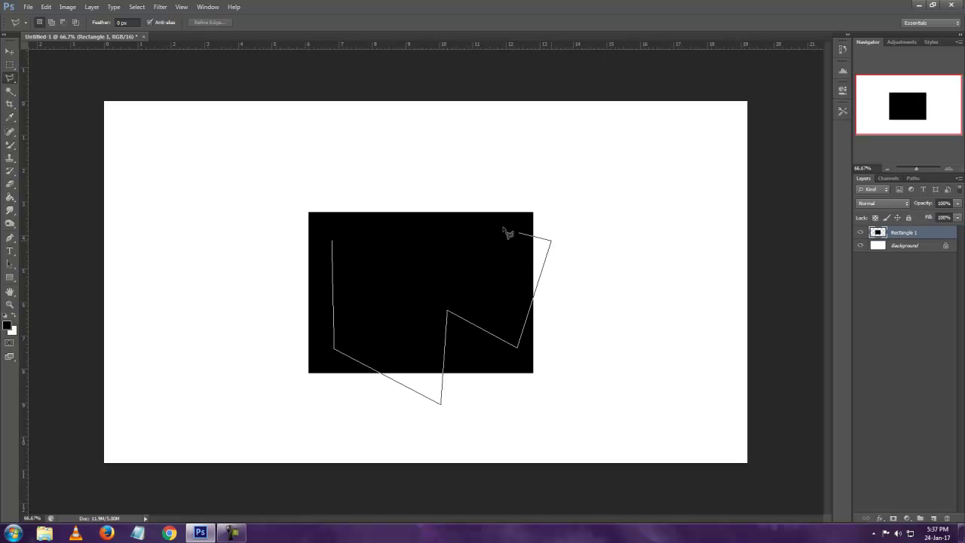
click(463, 177)
click(410, 282)
click(366, 138)
click(334, 245)
Move the selected jagged piece out to the right of the rectangle and deselect it.
click(10, 50)
drag(512, 253, 706, 260)
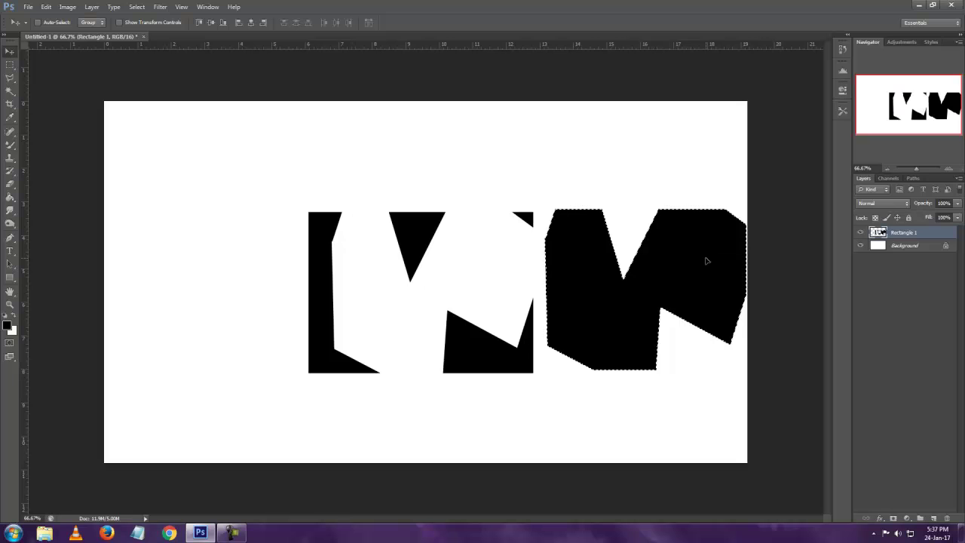
click(10, 64)
key(ctrl+d)
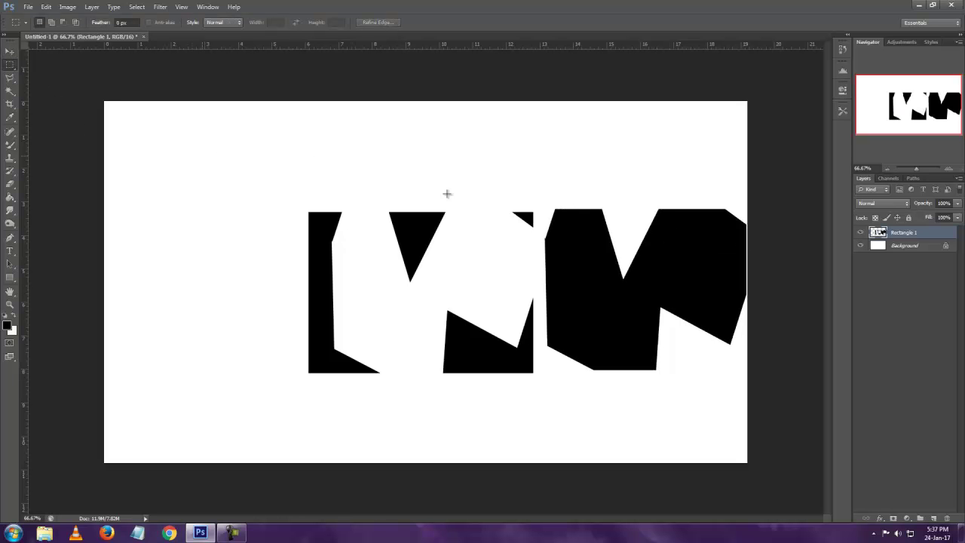
Undo the move of the jagged piece and clear the restored selection.
key(ctrl+alt+z)
key(ctrl+alt+z)
key(ctrl+d)
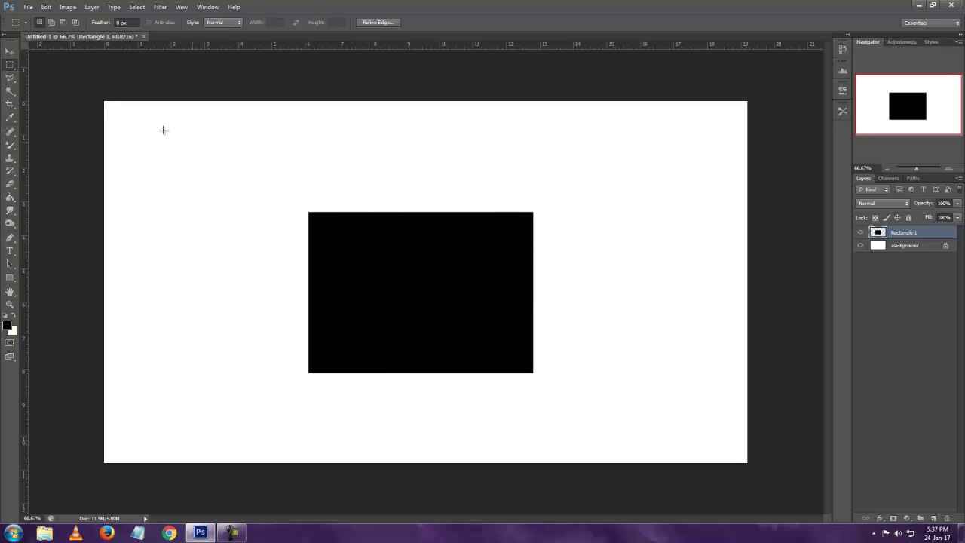
Bring back the jagged polygonal selection by undoing the deselection, and deselect it again with the Deselect command.
click(10, 77)
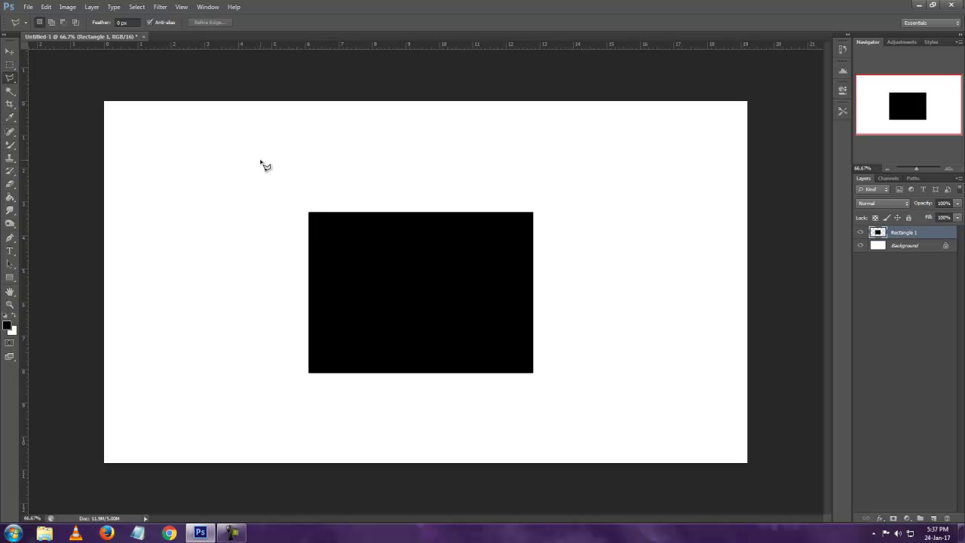
key(ctrl+z)
click(137, 7)
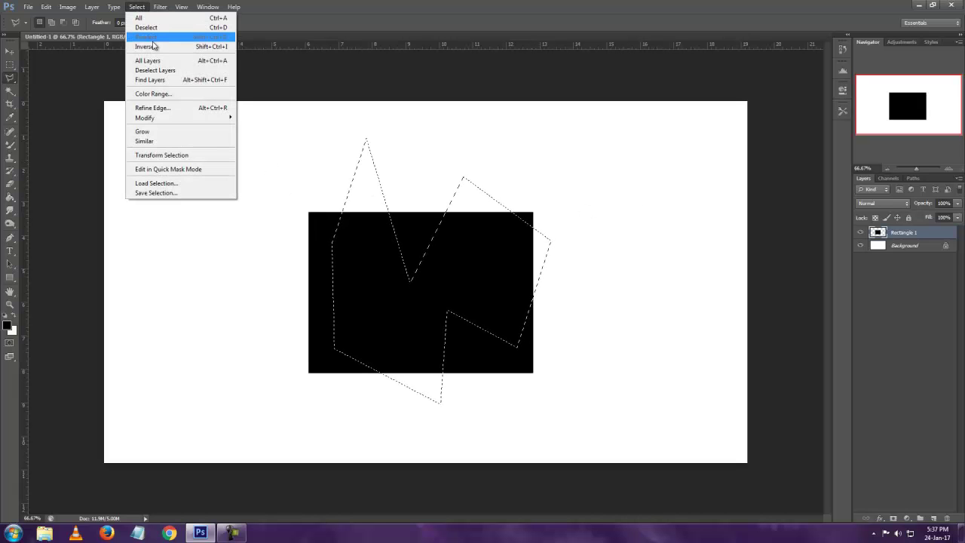
click(147, 28)
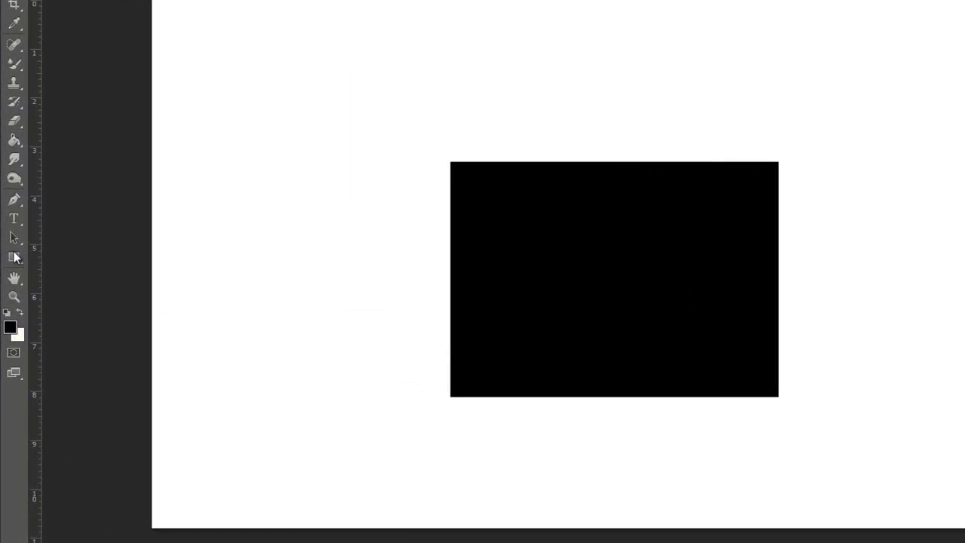
Draw a black five-sided polygon about 359 px wide with the Polygon Tool and move it beside the rectangle's left edge.
click(9, 277)
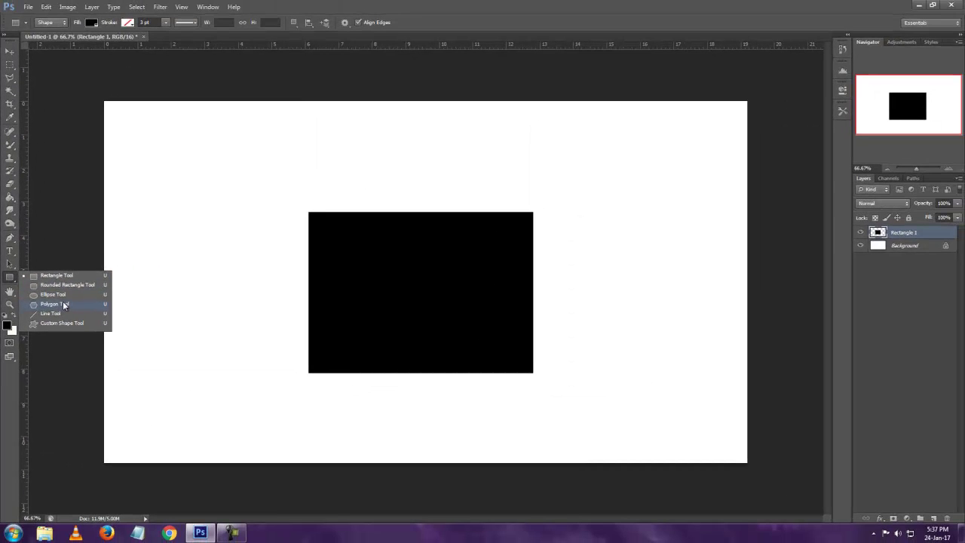
click(80, 295)
drag(284, 175, 322, 247)
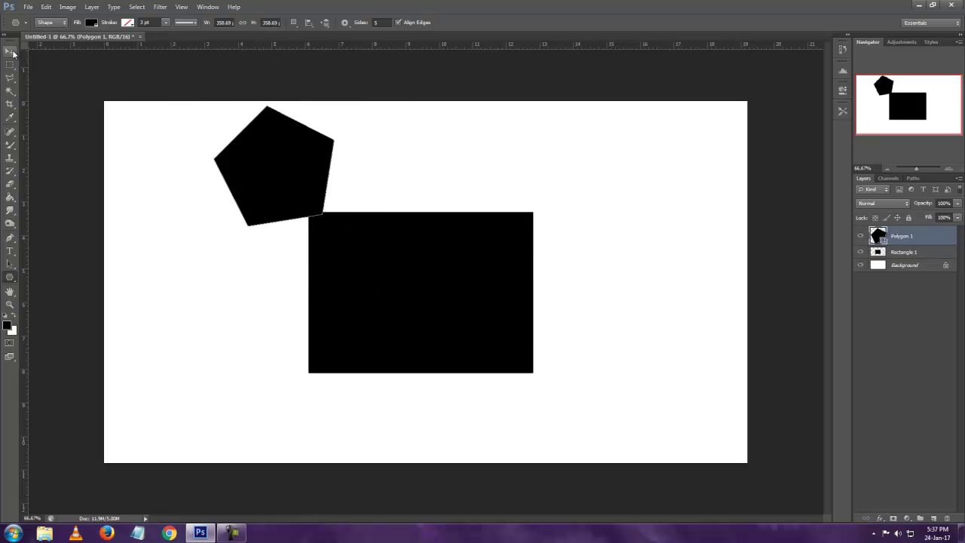
click(10, 50)
drag(287, 161, 267, 261)
drag(463, 295, 445, 305)
Rasterize the pentagon's layer and hide the Rectangle 1 layer.
right_click(909, 236)
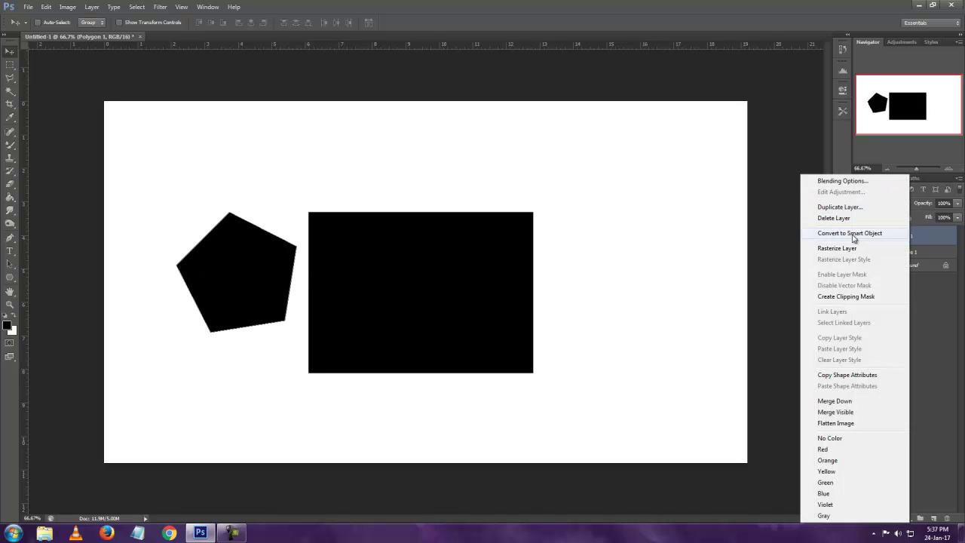
click(853, 249)
click(860, 246)
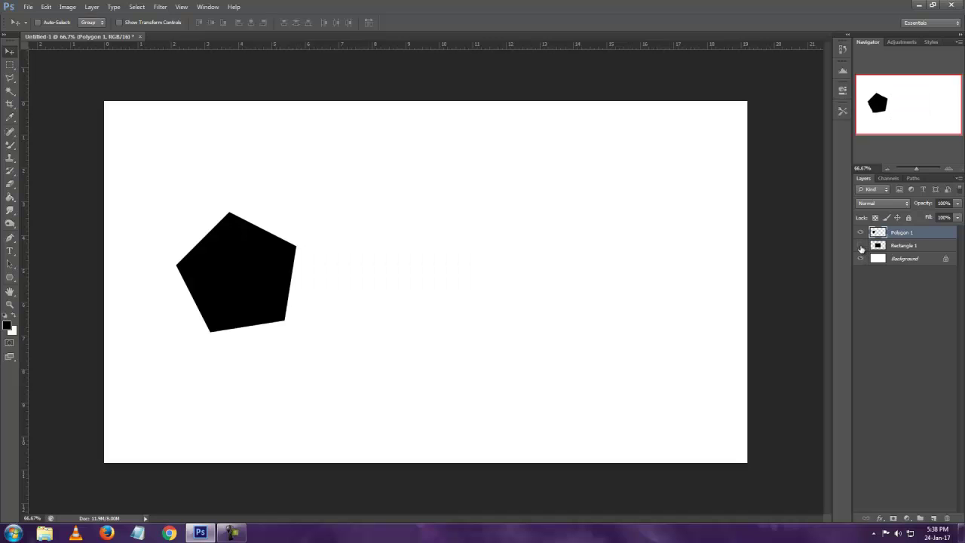
Move the pentagon to the middle of the canvas and flatten the image, discarding the hidden layer.
drag(244, 268, 415, 264)
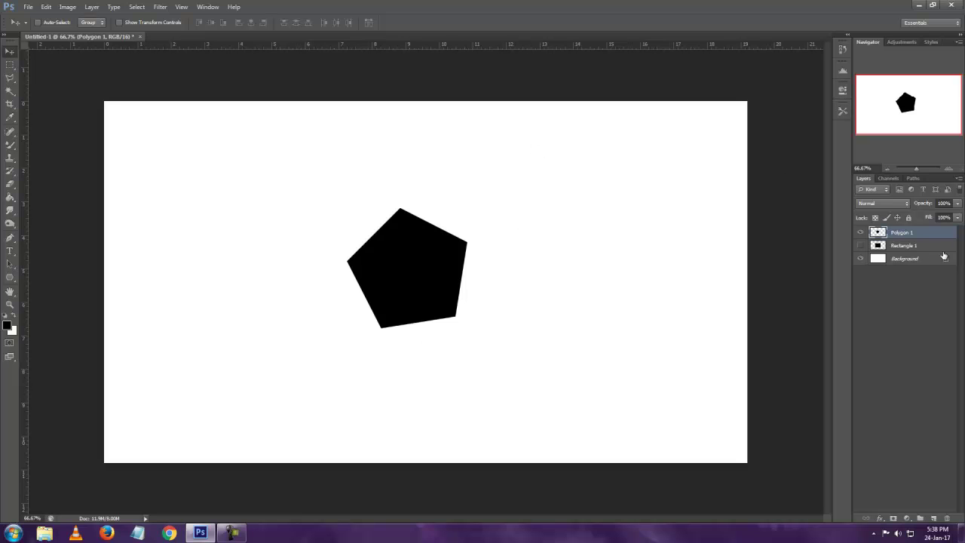
right_click(907, 234)
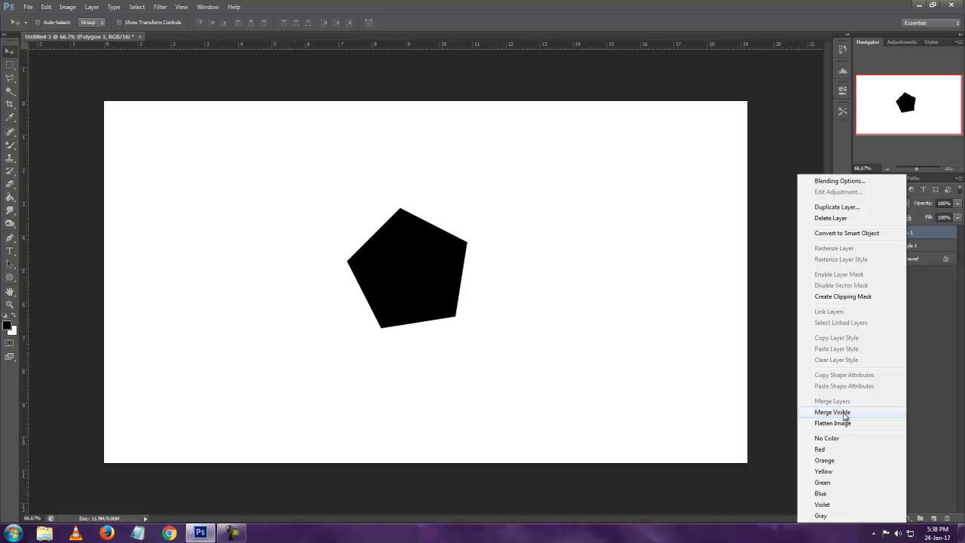
click(832, 423)
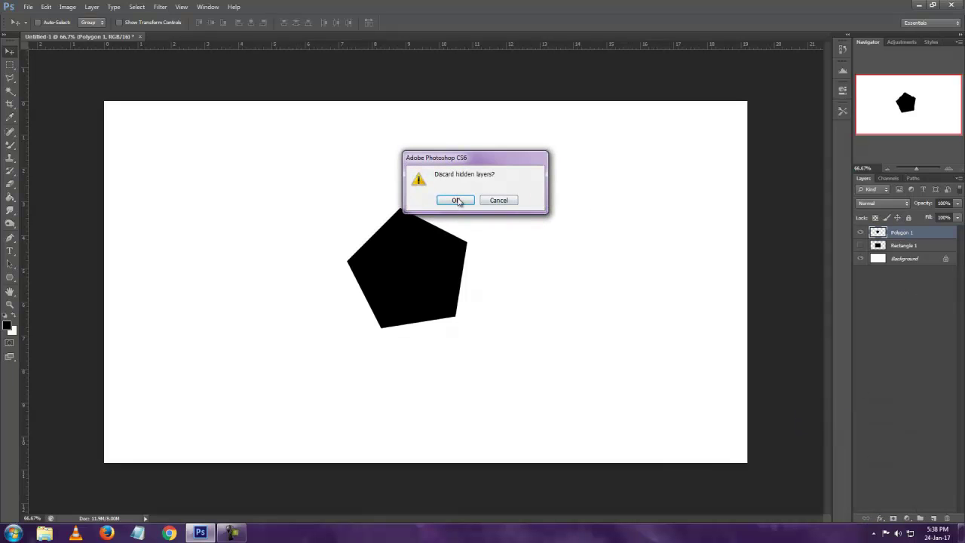
click(457, 199)
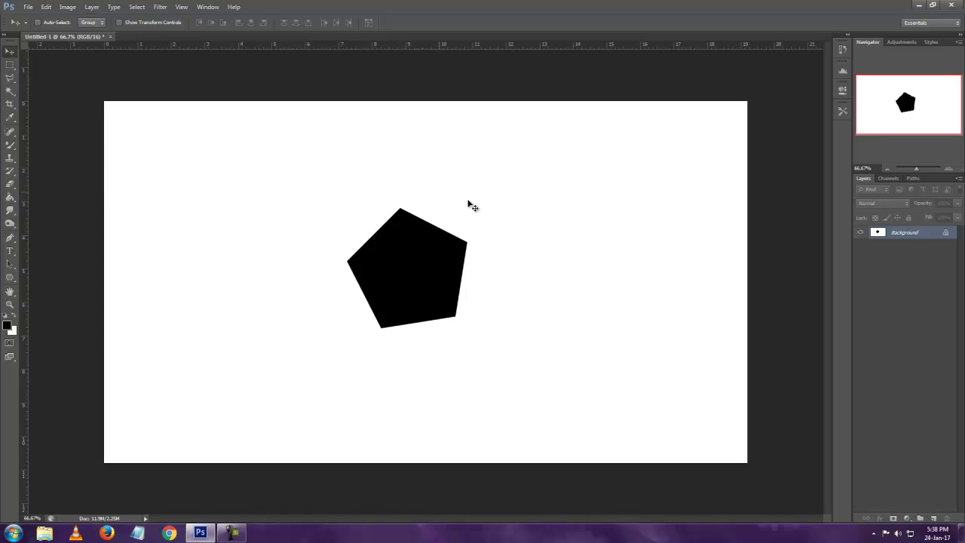
Select the pentagon by tracing its five corners with the Polygonal Lasso Tool, and switch to the Move tool.
click(7, 81)
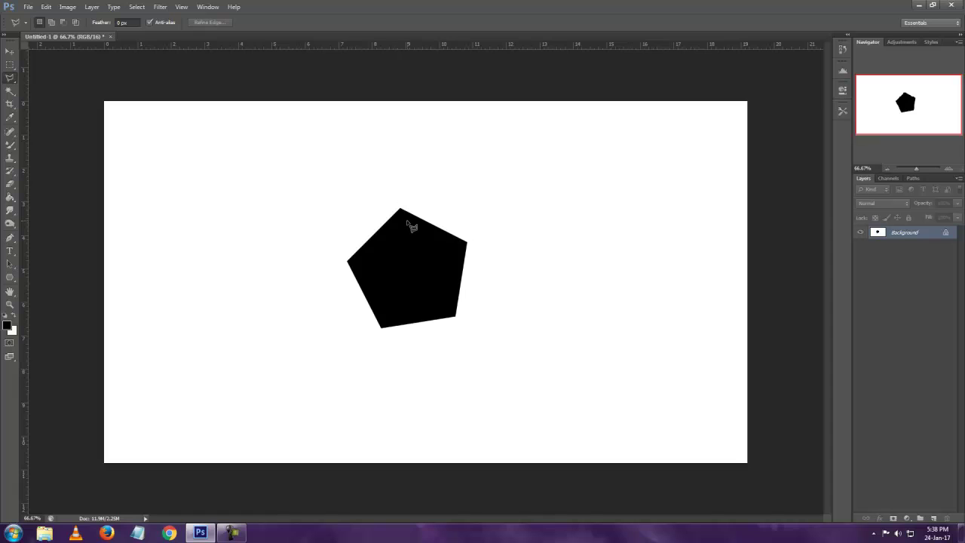
scroll(411, 227, up, 3)
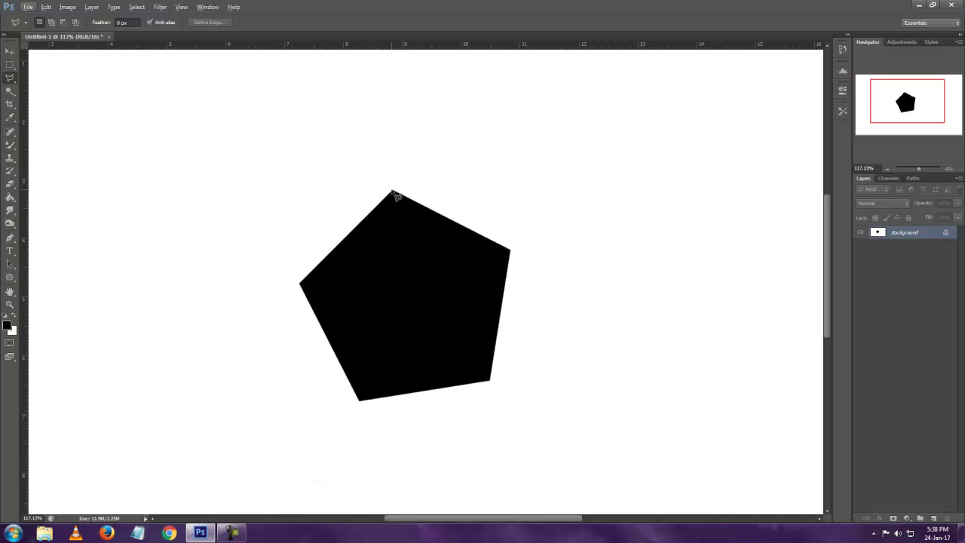
click(393, 191)
click(511, 251)
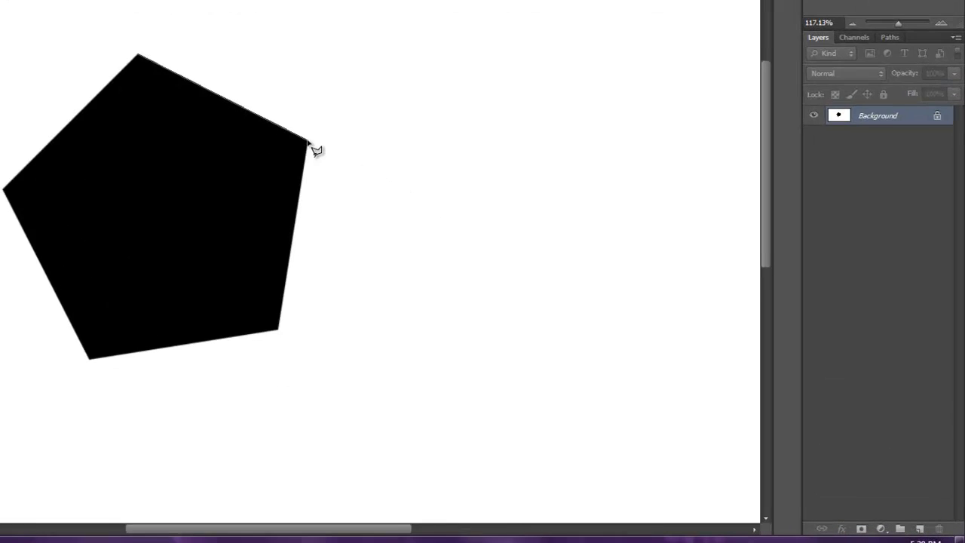
click(252, 324)
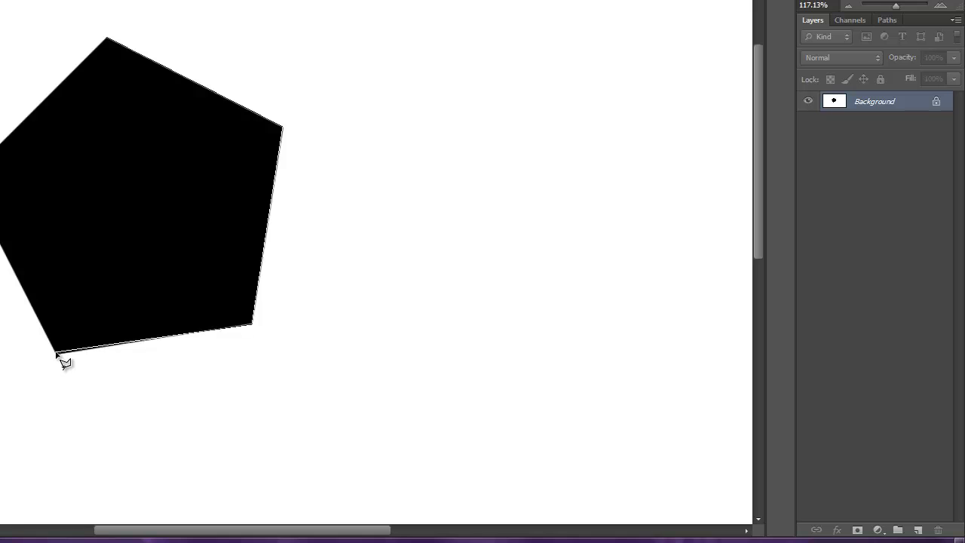
click(262, 387)
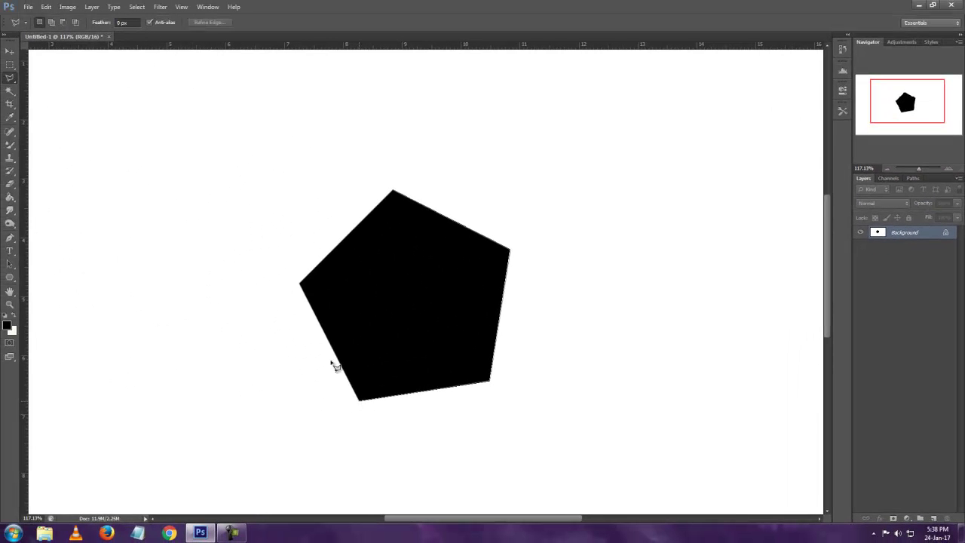
click(301, 284)
double_click(393, 194)
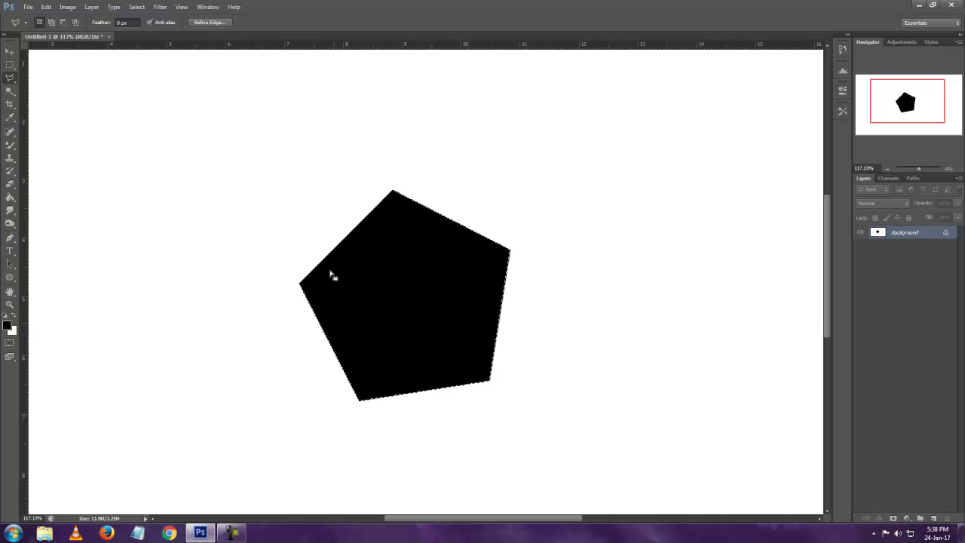
scroll(449, 241, down, 2)
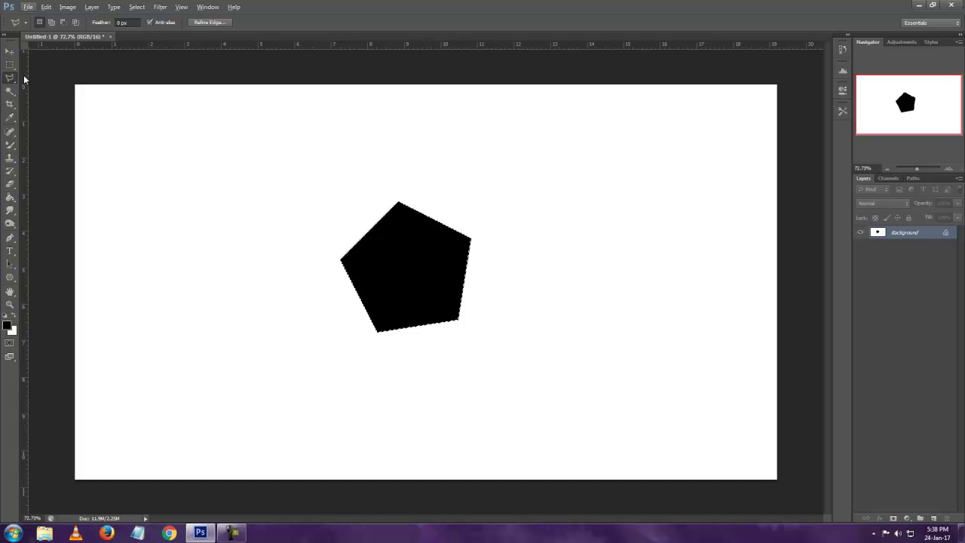
click(10, 50)
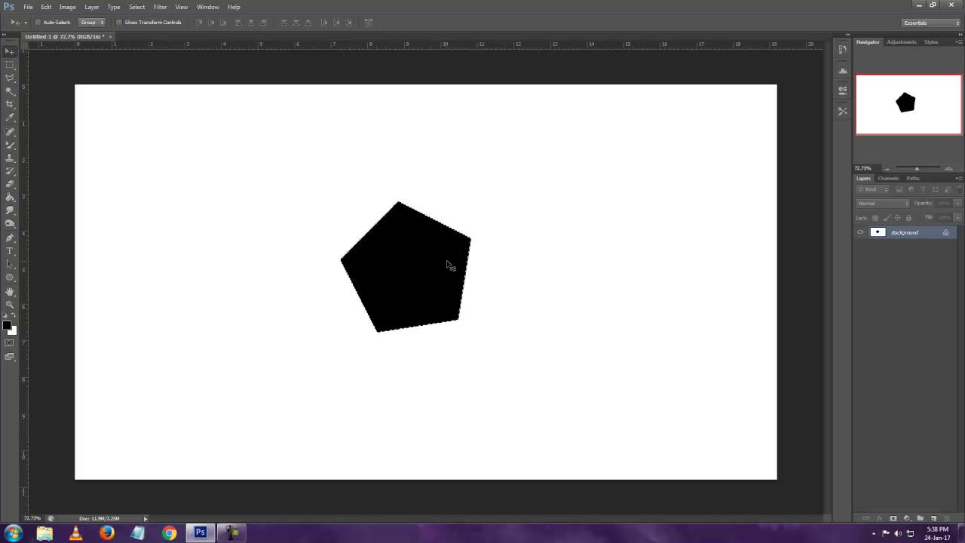
Move the selected pentagon back and forth across the canvas, and undo the move.
drag(428, 262, 628, 221)
drag(609, 263, 258, 287)
drag(271, 251, 653, 252)
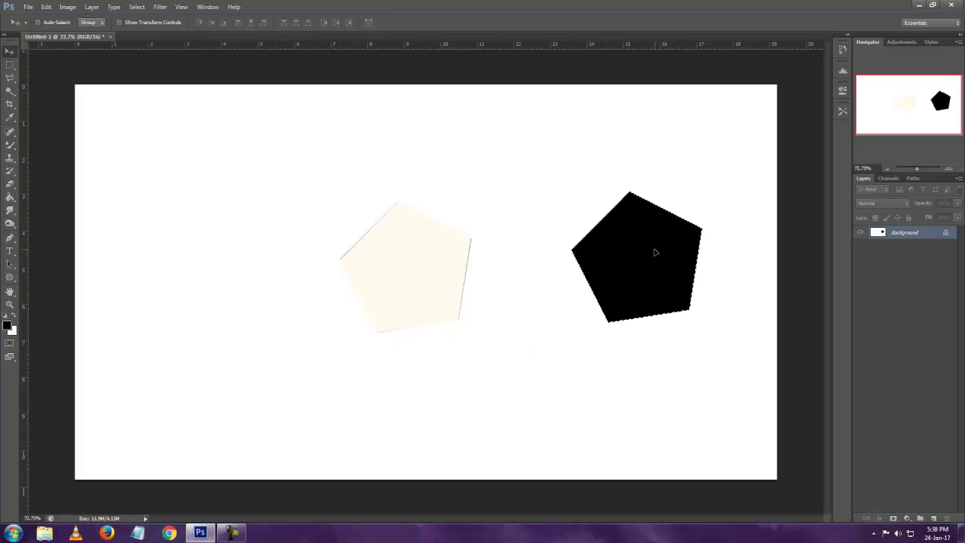
key(ctrl+z)
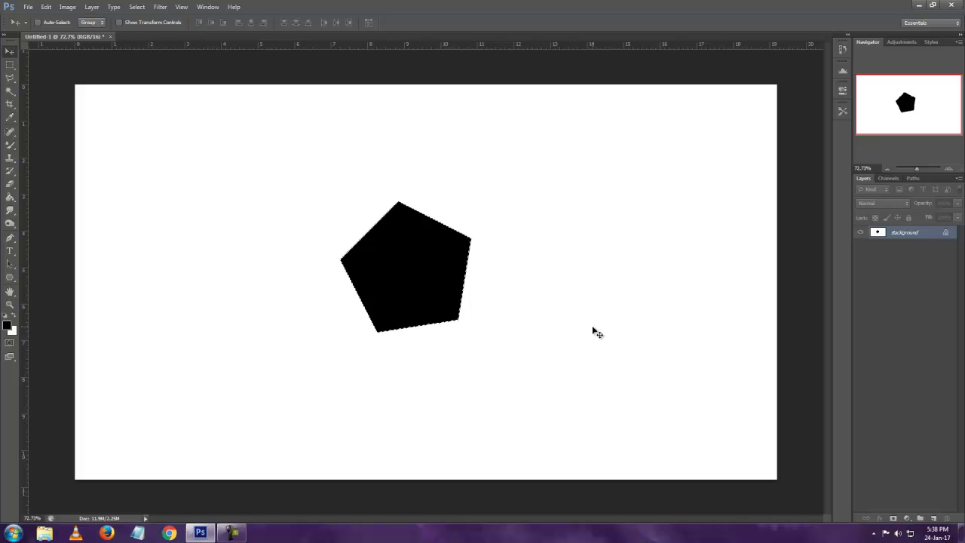
Copy the selected pentagon to a new layer using the Rectangular Marquee Tool's Layer Via Copy, toggle that layer's visibility, and undo the copy.
click(10, 65)
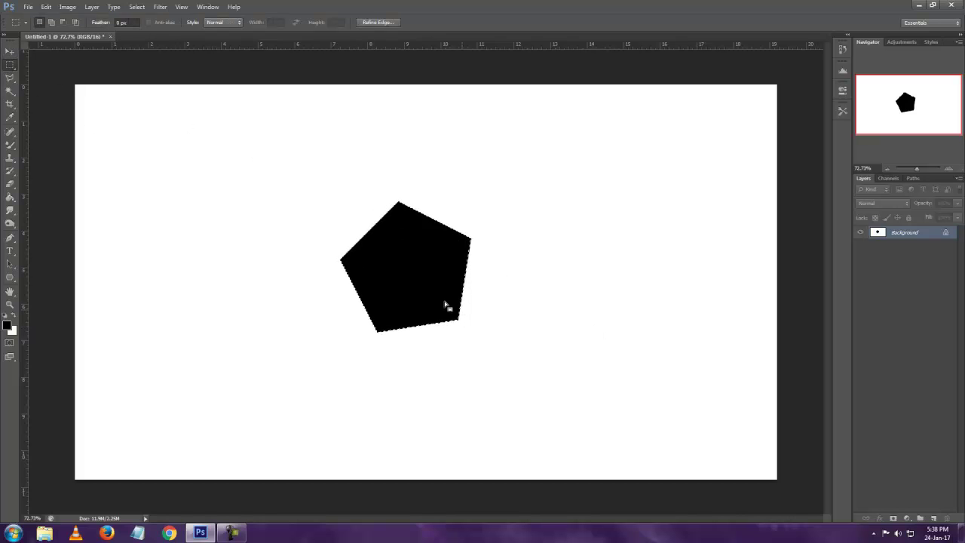
right_click(408, 254)
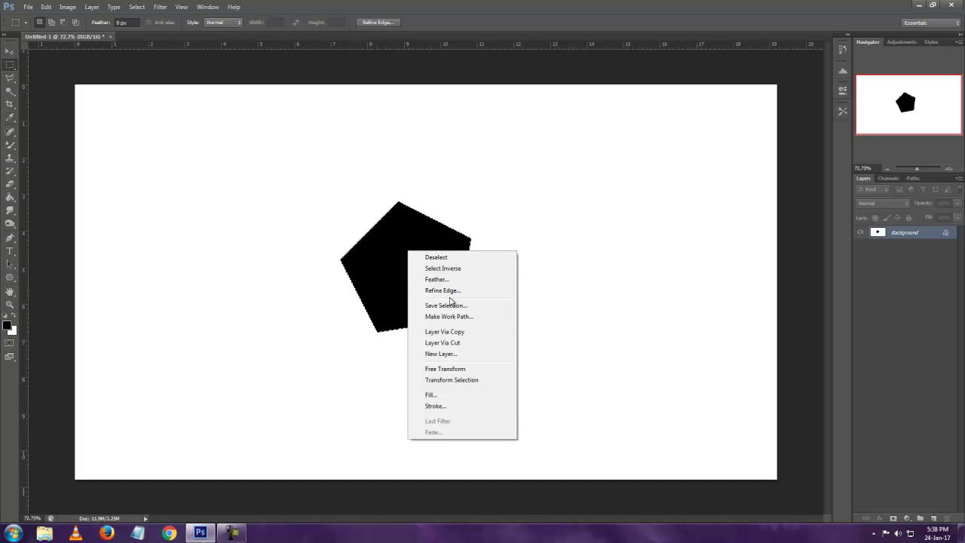
click(462, 332)
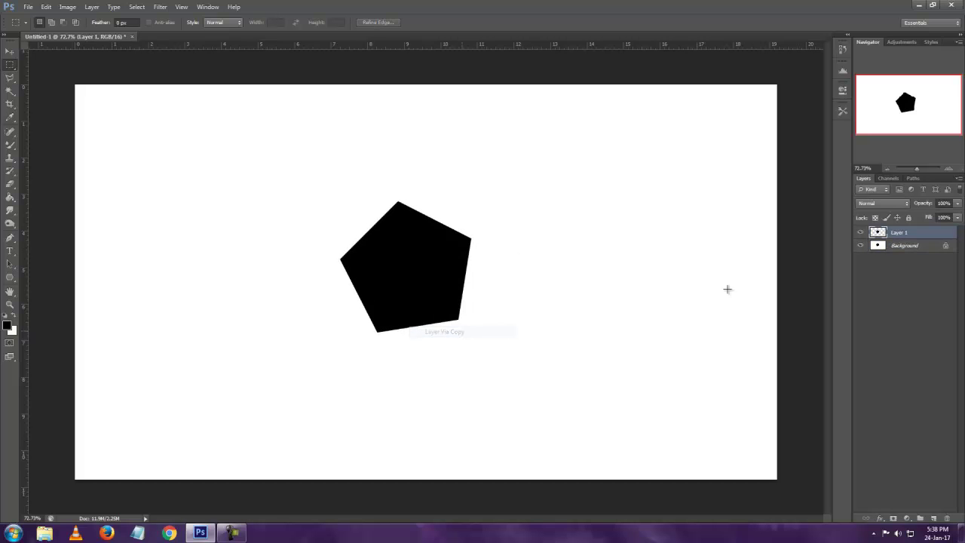
click(860, 232)
key(ctrl+z)
Cut the selected pentagon onto its own layer with Layer Via Cut, and toggle the new layer's visibility to check the cut.
right_click(415, 262)
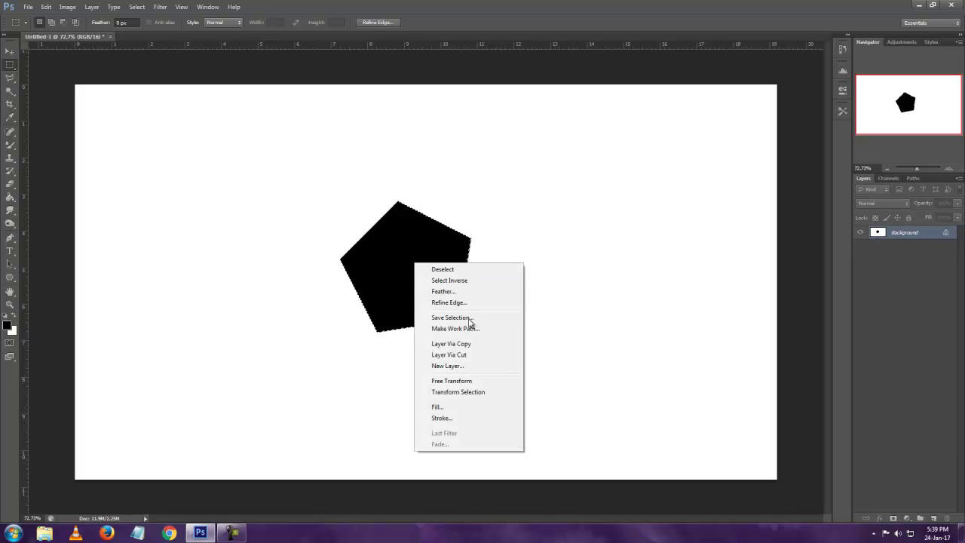
click(466, 354)
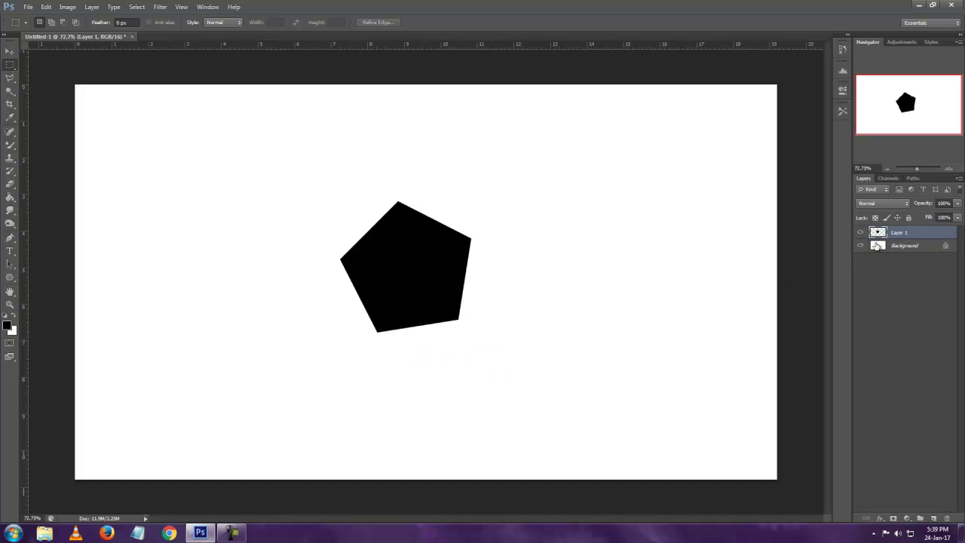
click(861, 234)
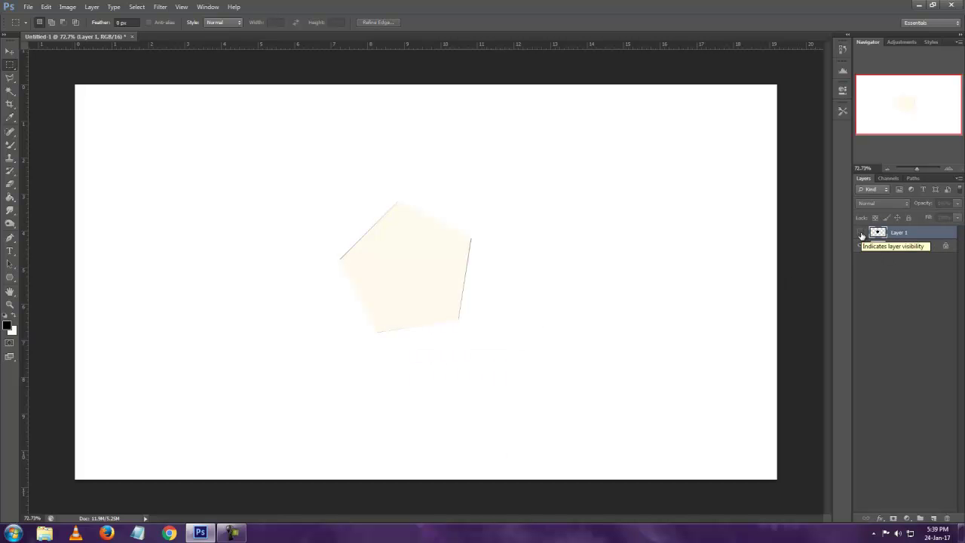
click(861, 234)
click(861, 233)
click(861, 234)
Switch to the Magnetic Lasso Tool and flatten the image into a single background layer.
click(10, 77)
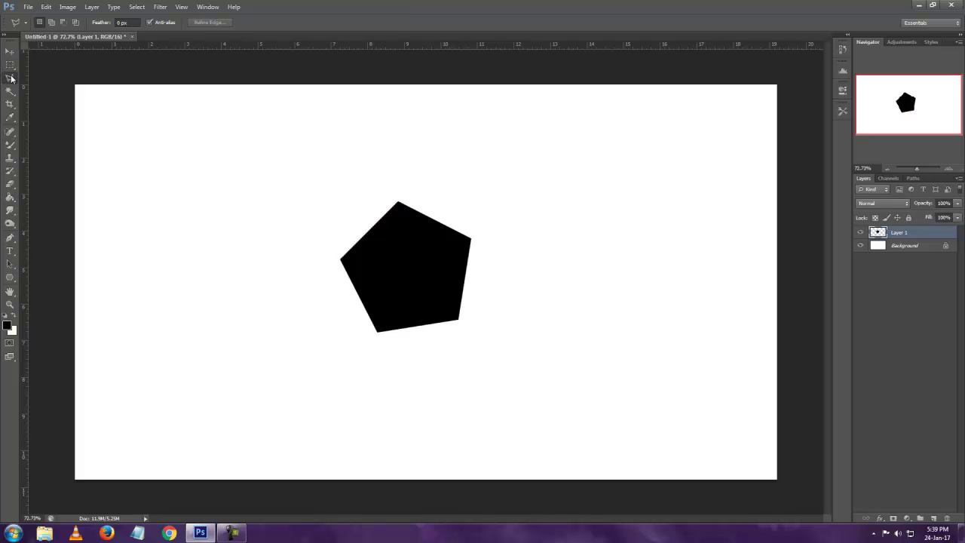
right_click(11, 77)
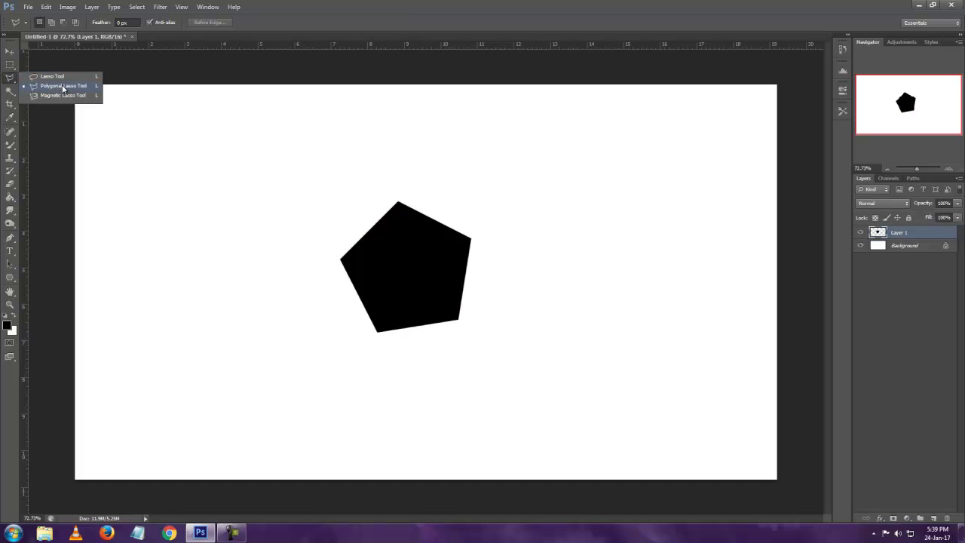
click(63, 95)
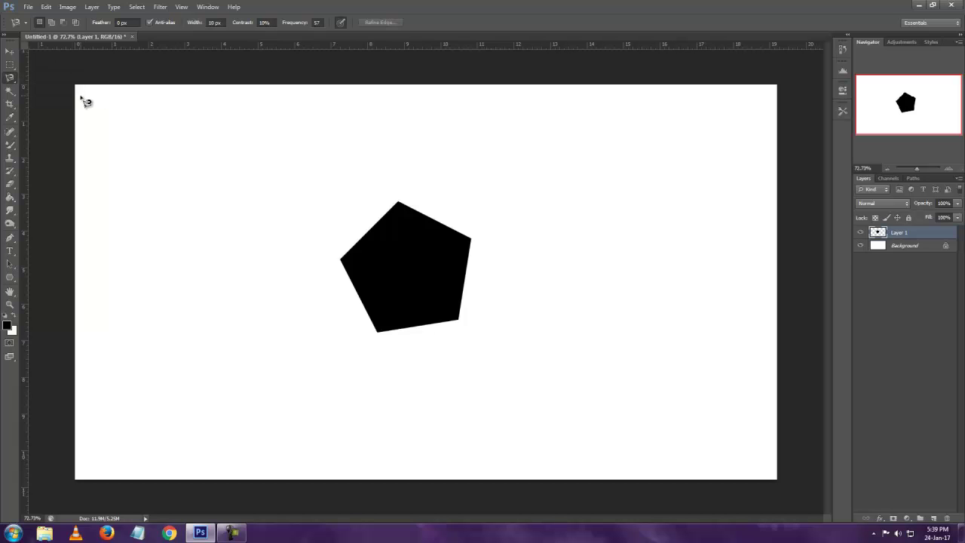
right_click(904, 235)
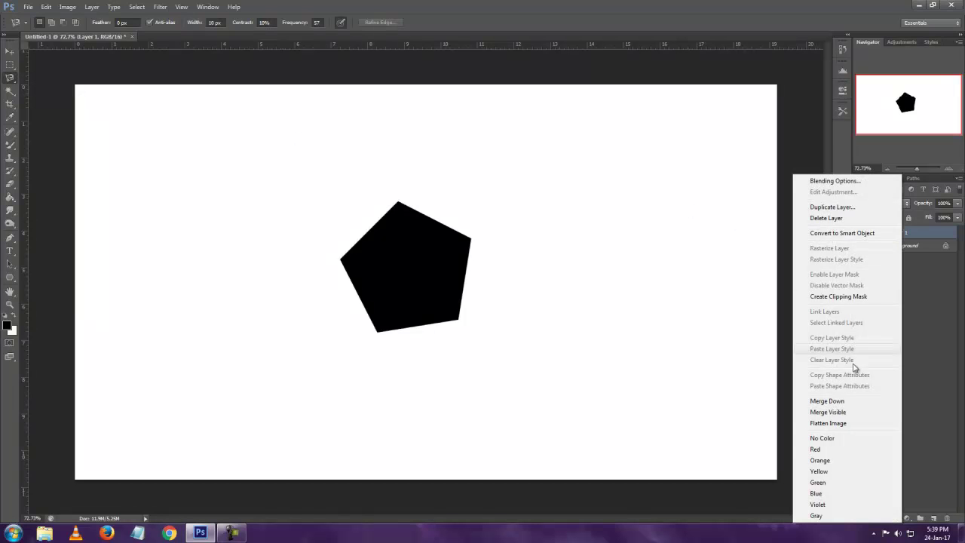
click(845, 423)
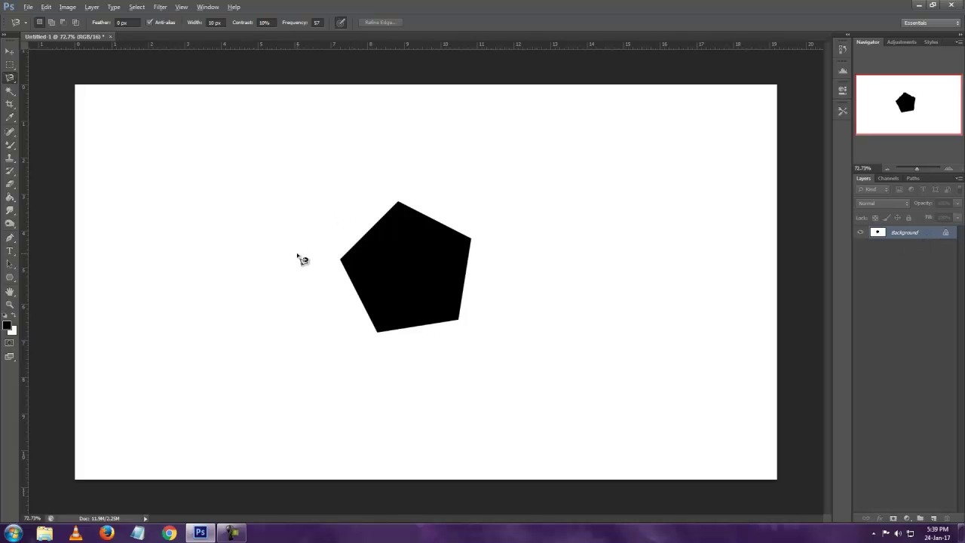
Select the whole pentagon by tracing around its edges with the Magnetic Lasso Tool.
scroll(334, 260, up, 2)
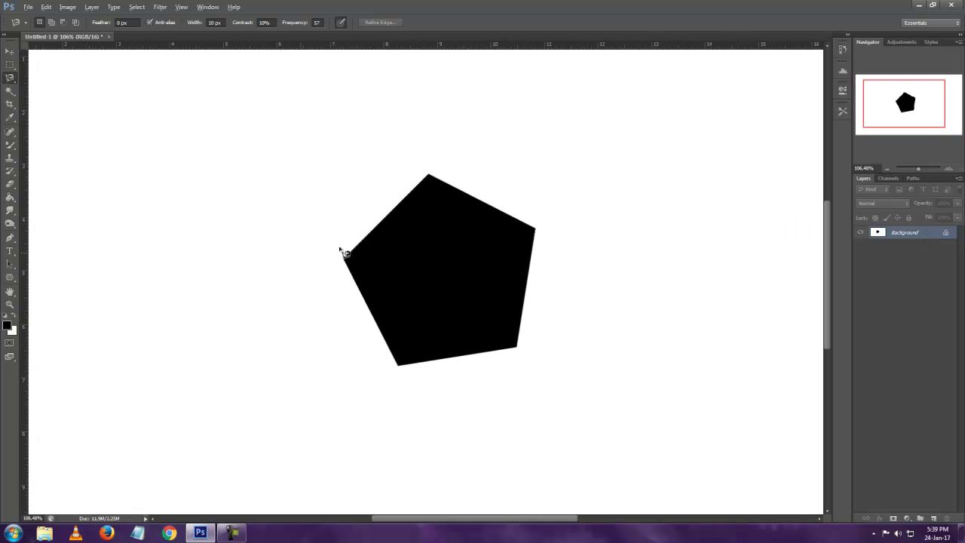
click(427, 175)
click(433, 180)
scroll(388, 277, up, 3)
scroll(388, 277, up, 1)
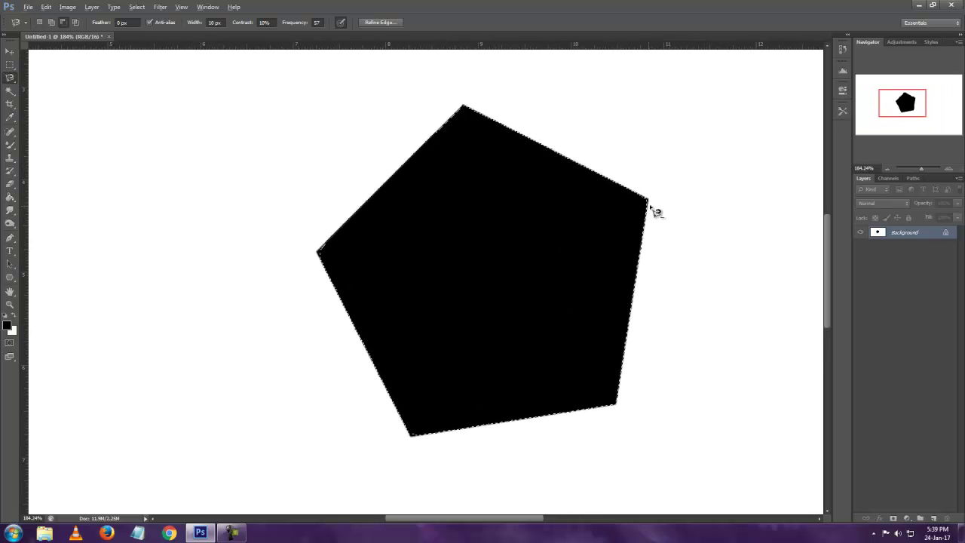
scroll(616, 223, down, 2)
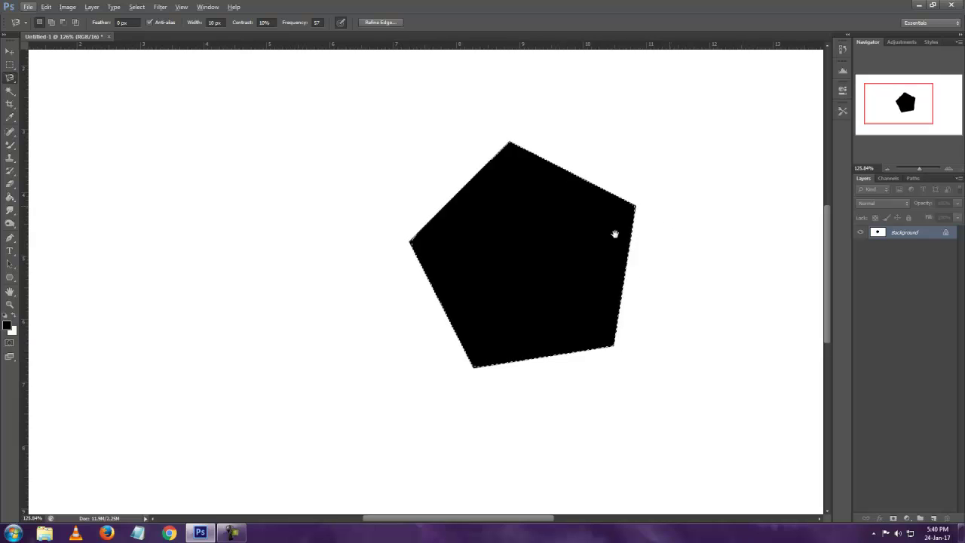
drag(644, 221, 566, 242)
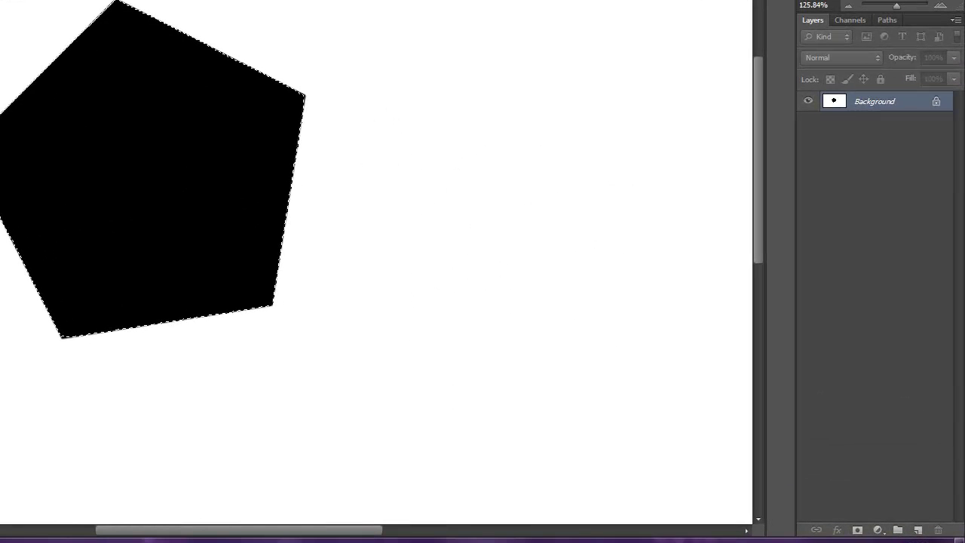
Copy the selected pentagon to a new layer with Layer Via Copy, cancelling the Hue/Saturation adjustment.
right_click(169, 150)
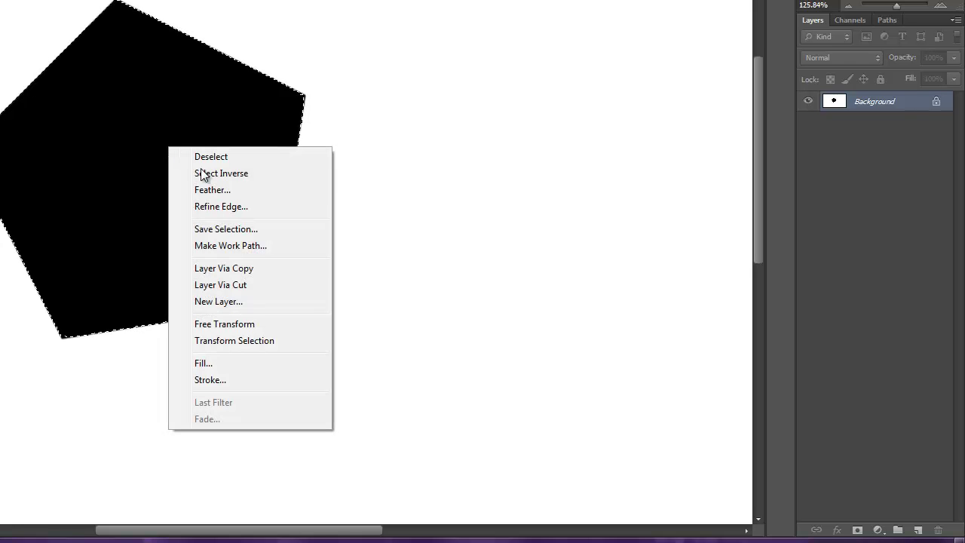
click(252, 270)
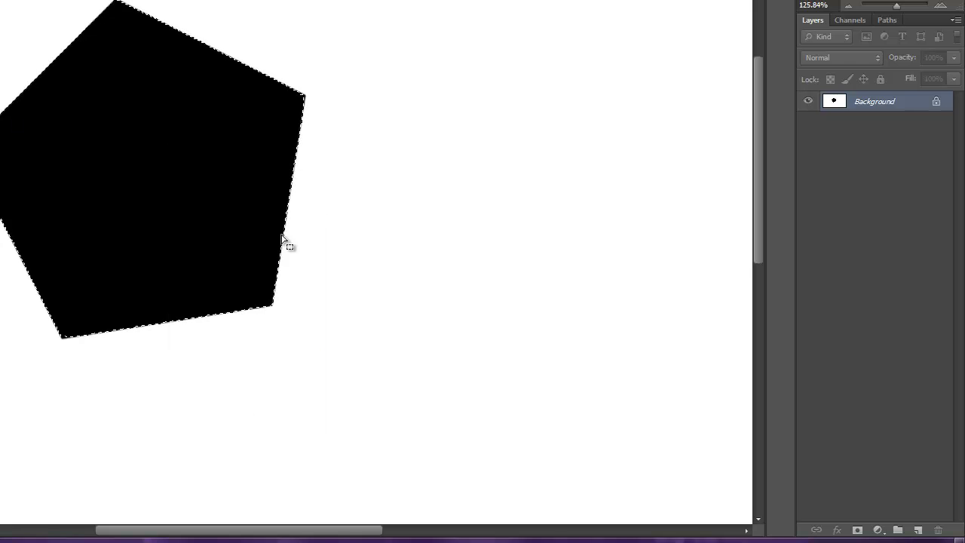
key(ctrl+u)
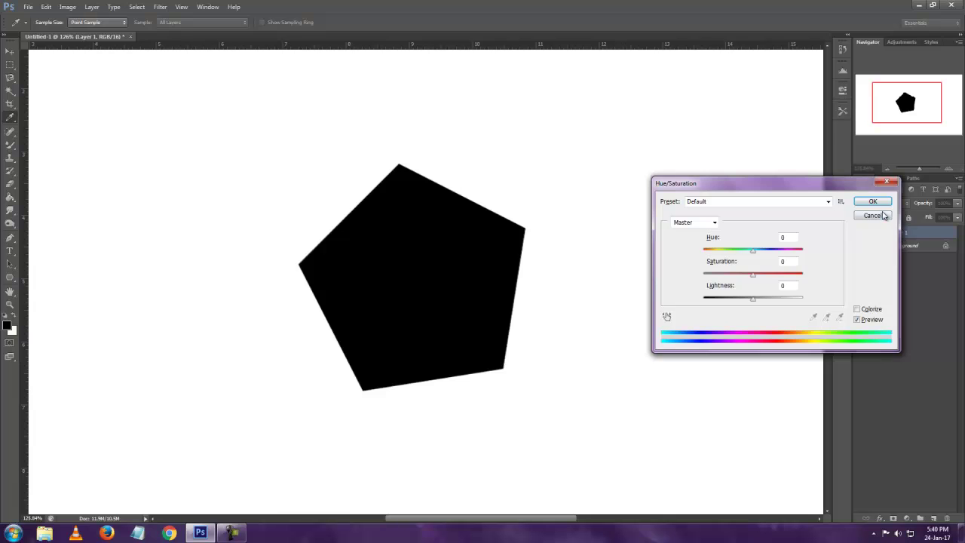
click(882, 216)
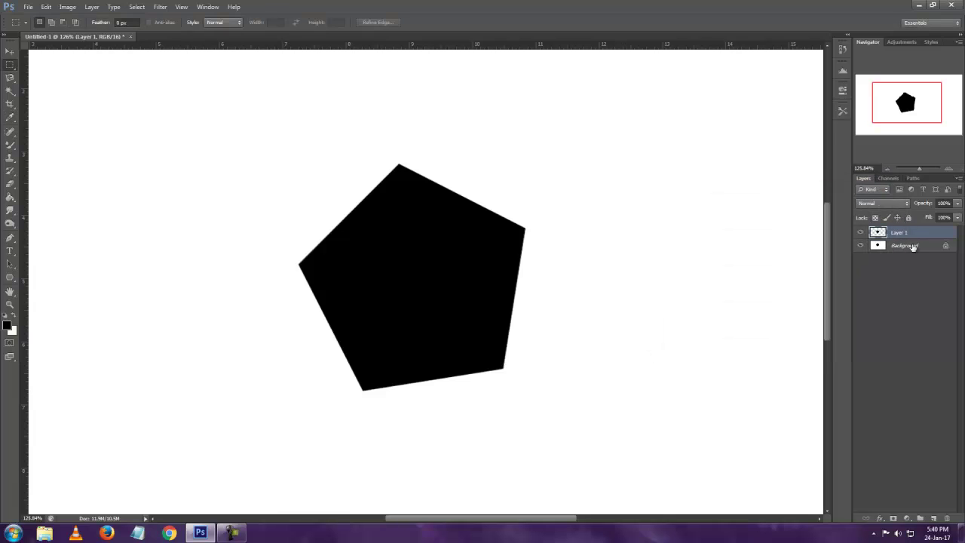
Toggle the Background layer's visibility to examine the edges of the copied pentagon, leaving the background shown.
click(861, 246)
click(861, 245)
click(861, 246)
click(861, 246)
click(861, 246)
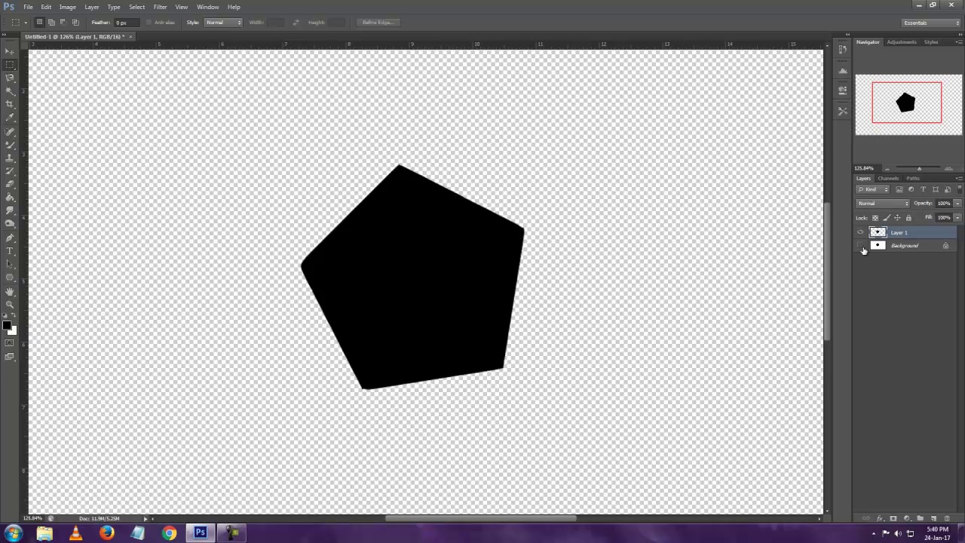
click(861, 245)
scroll(468, 287, down, 2)
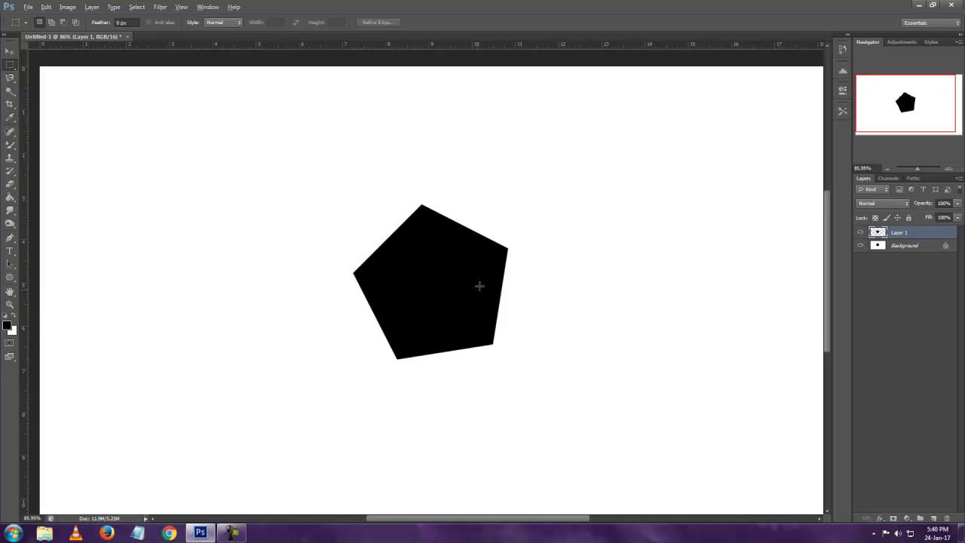
Draw a freehand selection with the Lasso Tool in the empty area to the pentagon's left.
click(10, 77)
right_click(14, 79)
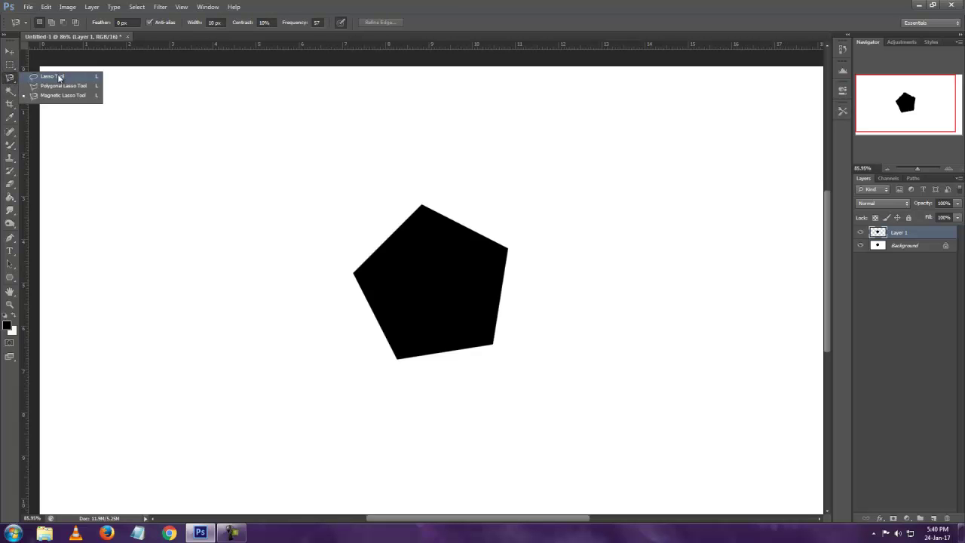
click(56, 96)
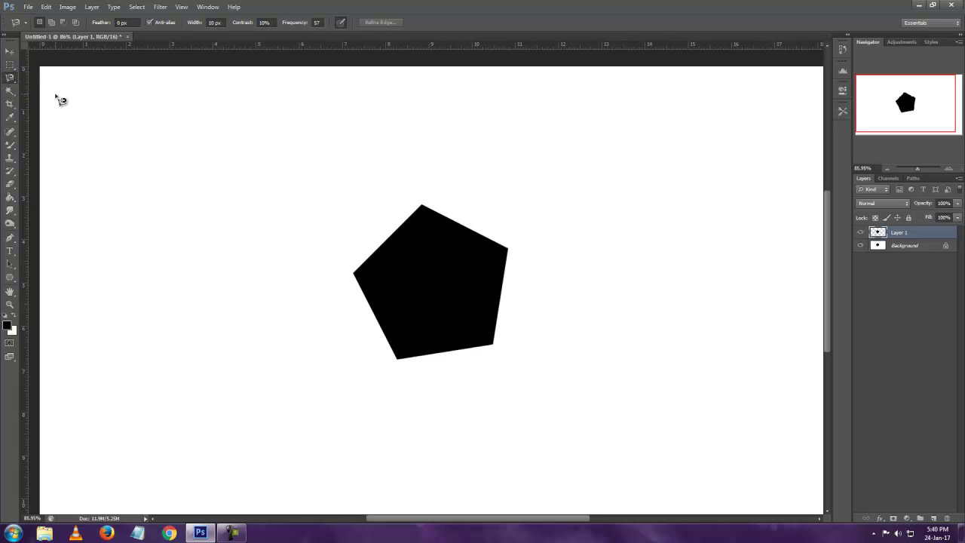
right_click(9, 77)
click(54, 80)
mouse_move(233, 152)
mouse_down()
mouse_move(278, 187)
mouse_move(214, 183)
mouse_up()
Draw a straight-sided closed selection with the Polygonal Lasso Tool in the empty area left of the pentagon.
right_click(9, 77)
click(55, 88)
click(130, 196)
click(160, 312)
click(257, 307)
click(237, 223)
click(211, 161)
click(130, 197)
Trace a Magnetic Lasso selection around the pentagon and part of the blank area to its right, and deselect it.
right_click(10, 78)
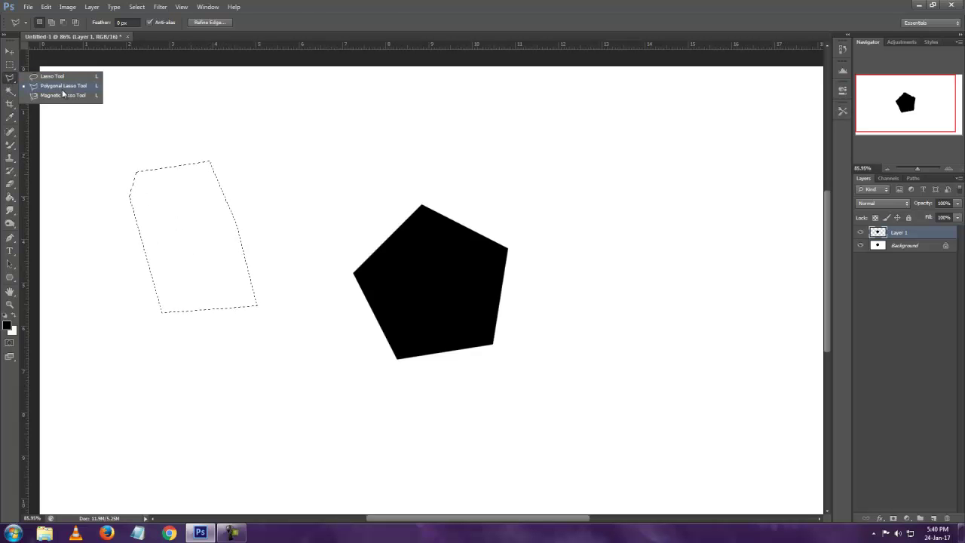
click(66, 96)
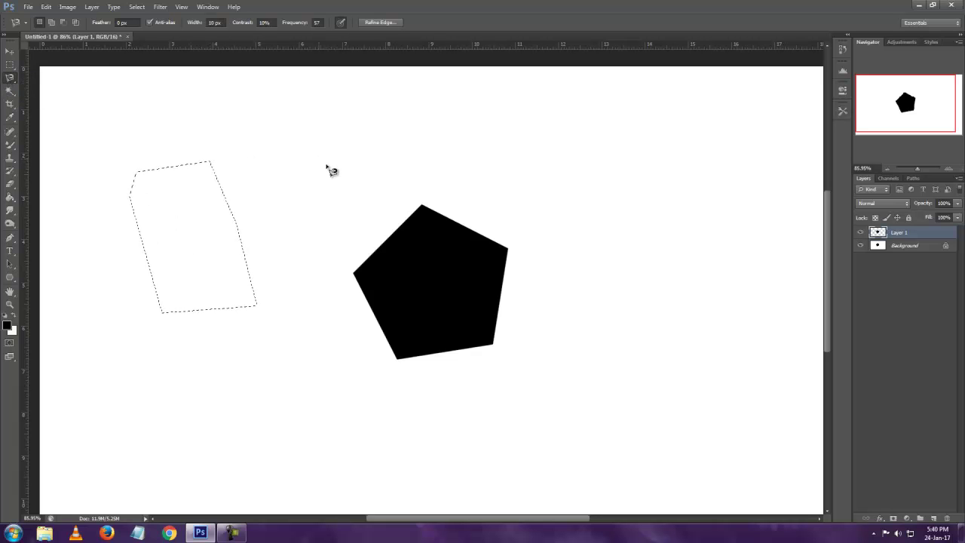
click(423, 206)
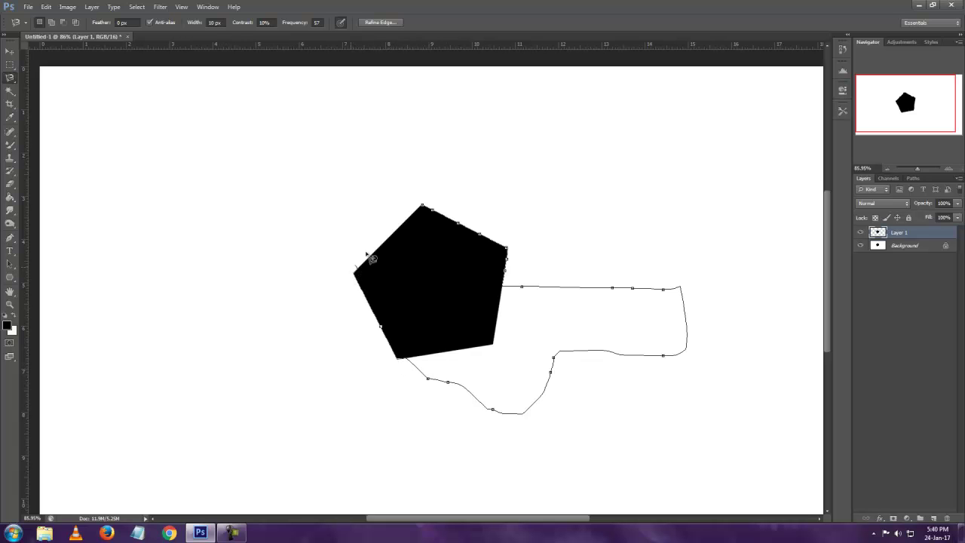
click(428, 212)
click(10, 64)
click(252, 143)
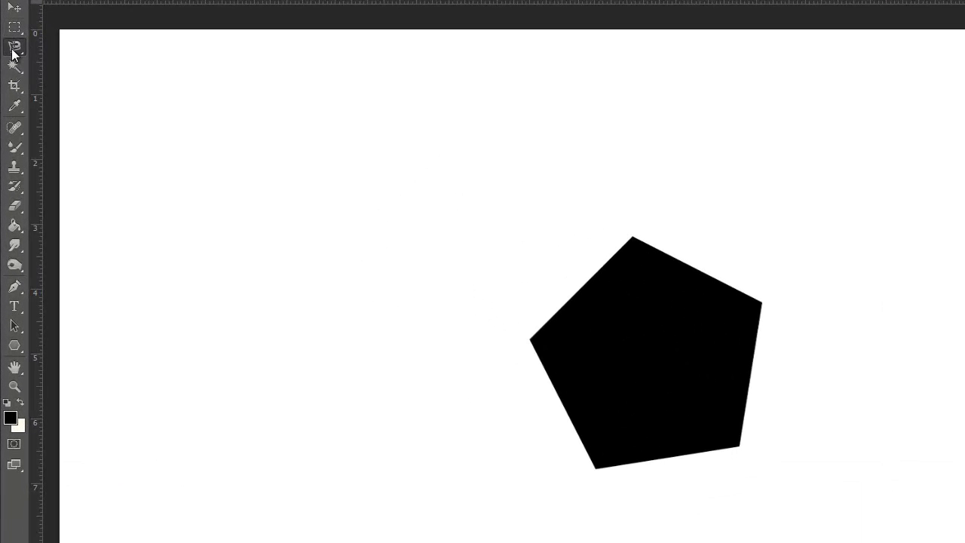
Switch to the Quick Selection Tool and flatten the pentagon layer into the background.
right_click(14, 66)
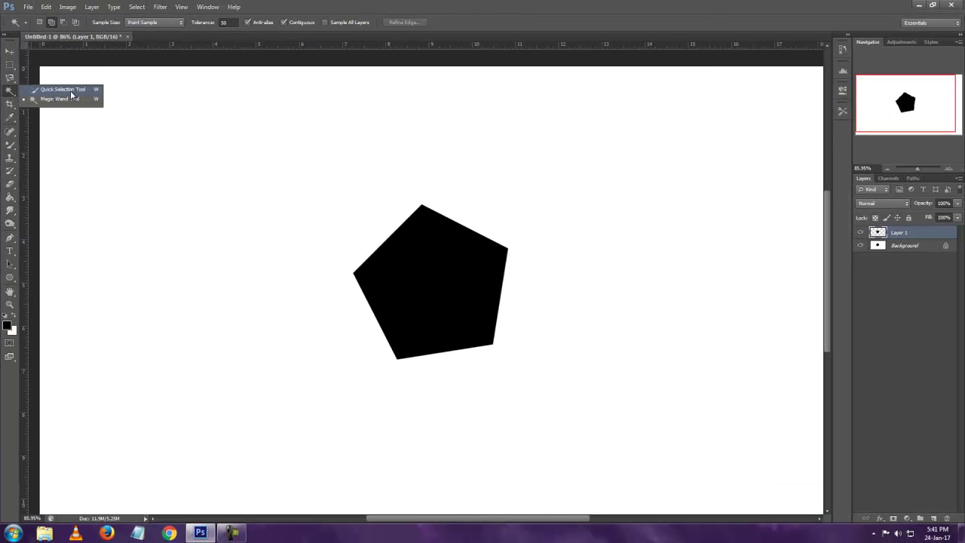
click(71, 90)
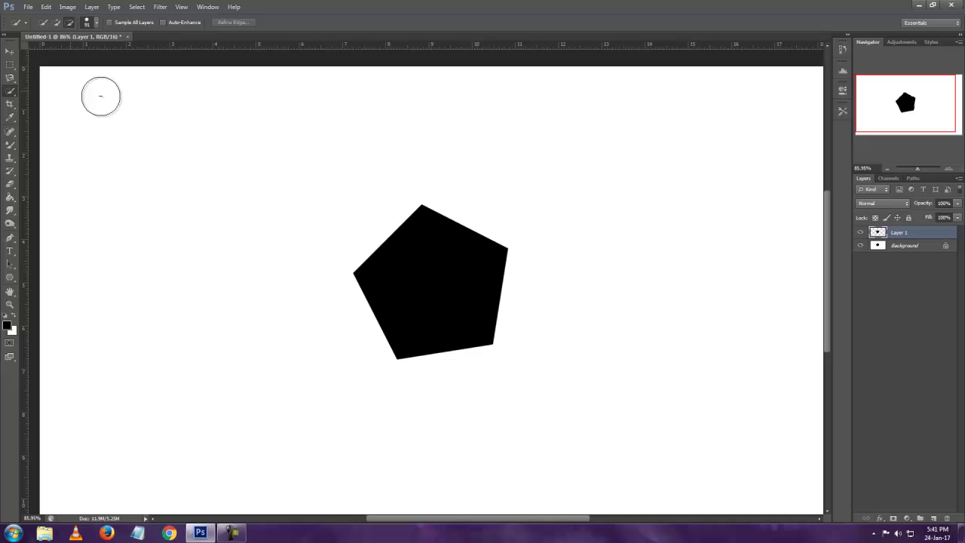
right_click(899, 236)
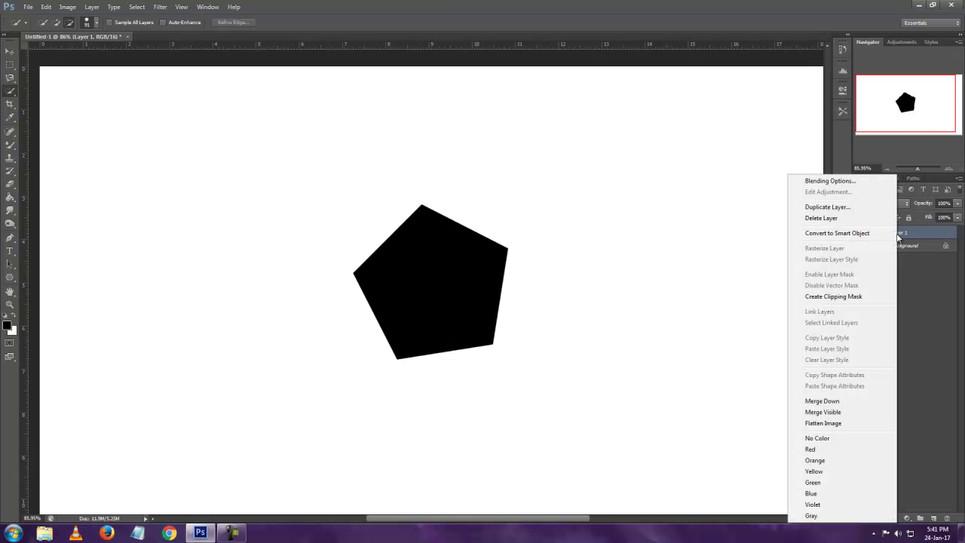
click(834, 425)
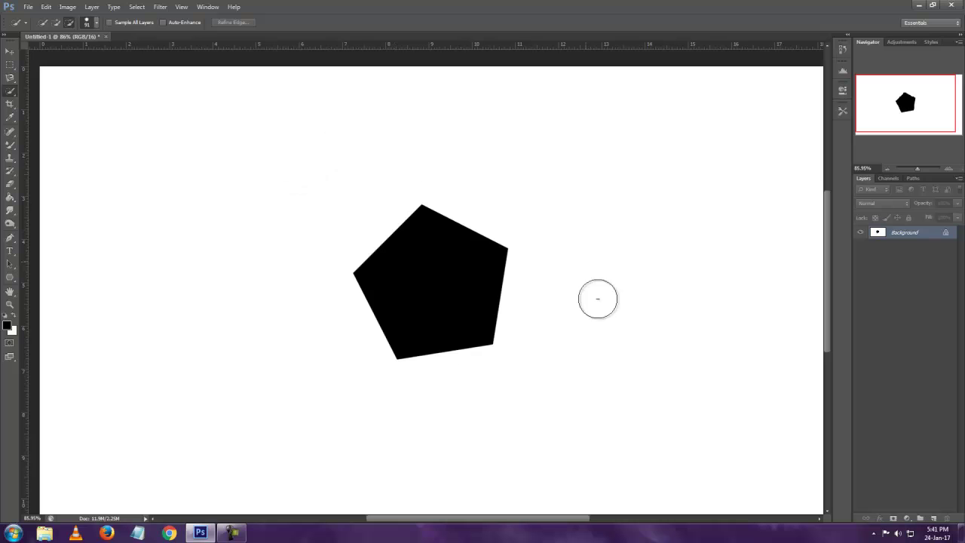
Select the black pentagon with the Quick Selection Tool, and clear the selection.
click(416, 242)
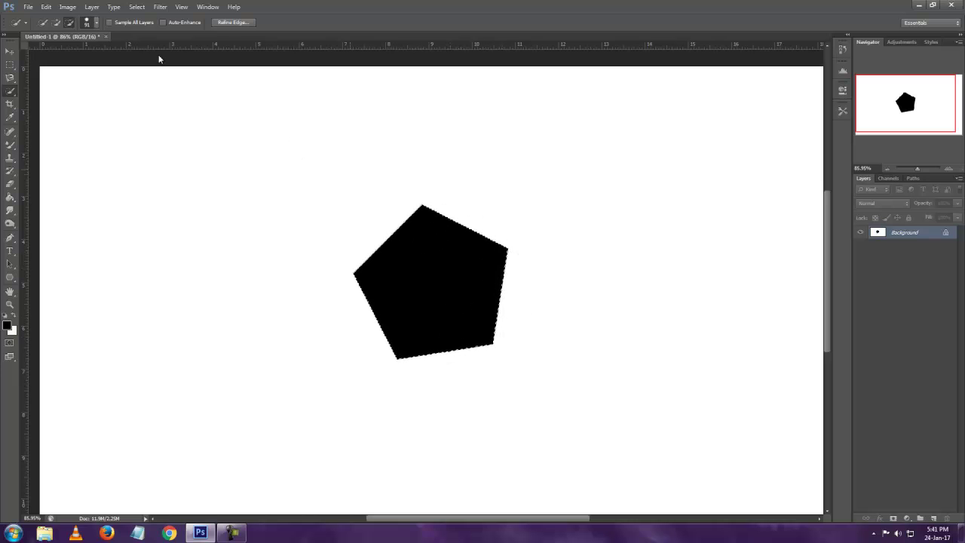
click(137, 7)
click(144, 28)
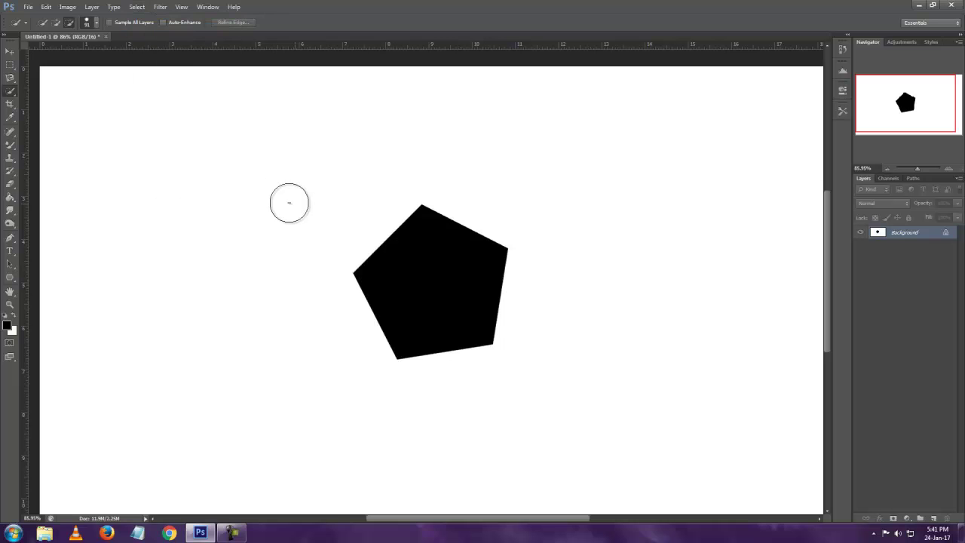
Select the white area around the pentagon with the Quick Selection Tool and invert the selection.
mouse_move(207, 149)
mouse_down()
mouse_move(294, 243)
mouse_move(320, 105)
mouse_move(169, 123)
mouse_move(150, 150)
mouse_move(145, 279)
mouse_move(165, 438)
mouse_move(204, 453)
mouse_up()
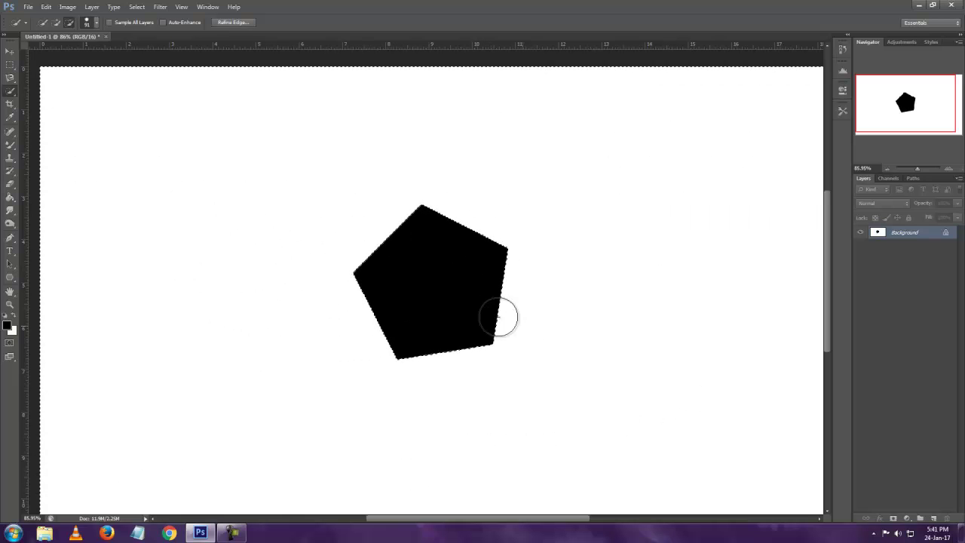
right_click(430, 254)
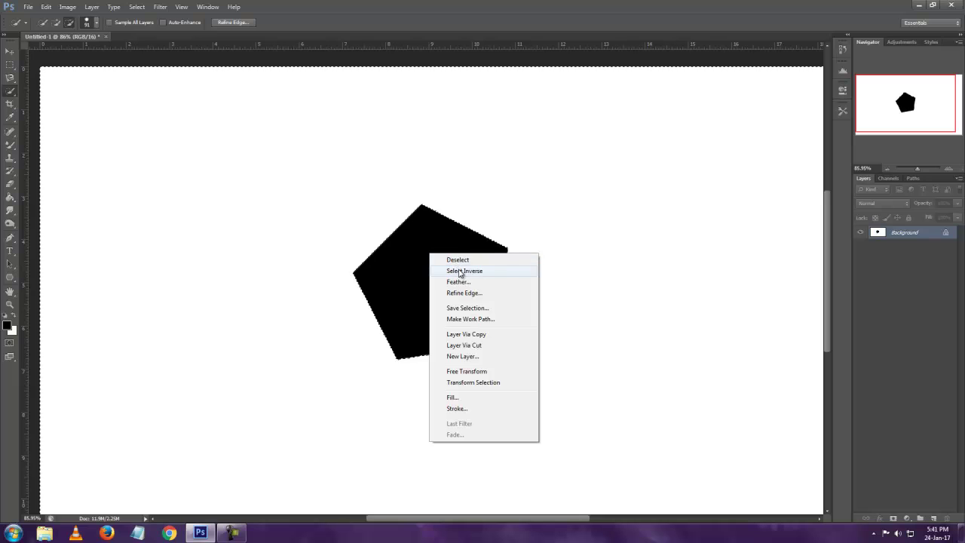
click(461, 272)
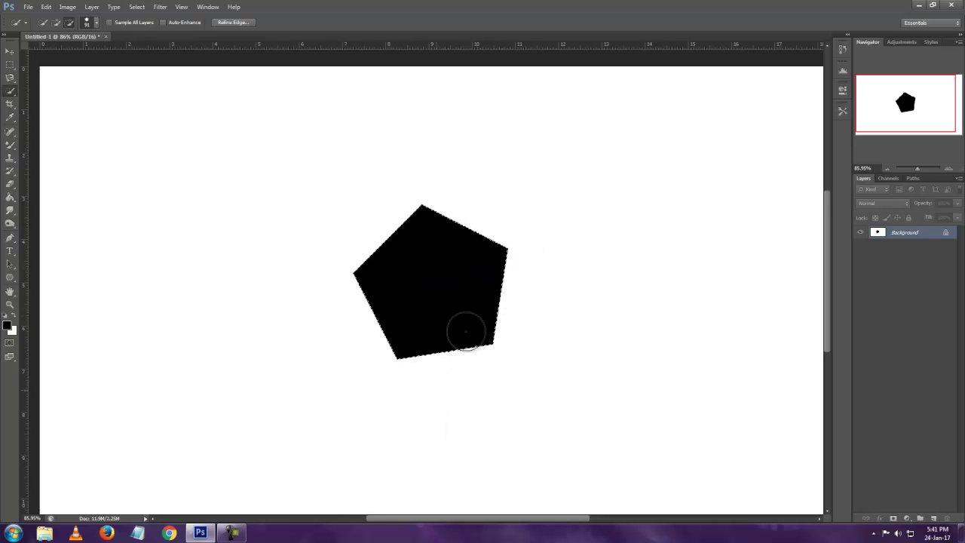
Copy the selected pentagon onto a new layer and toggle the background layer's visibility to check the cutout.
key(ctrl+j)
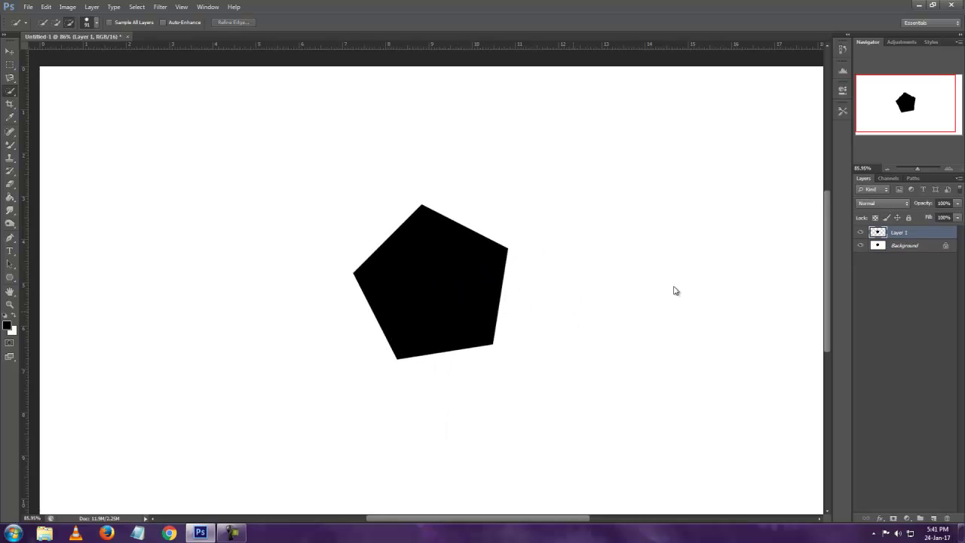
click(860, 246)
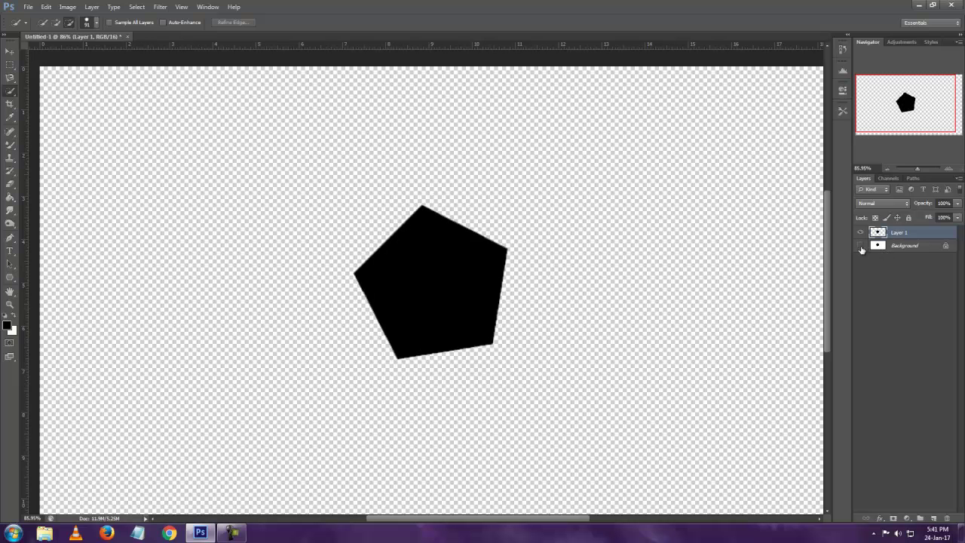
click(861, 246)
click(860, 246)
click(860, 246)
Flatten the pentagon copy into the background and switch to the Magic Wand Tool.
key(shift+w)
right_click(897, 232)
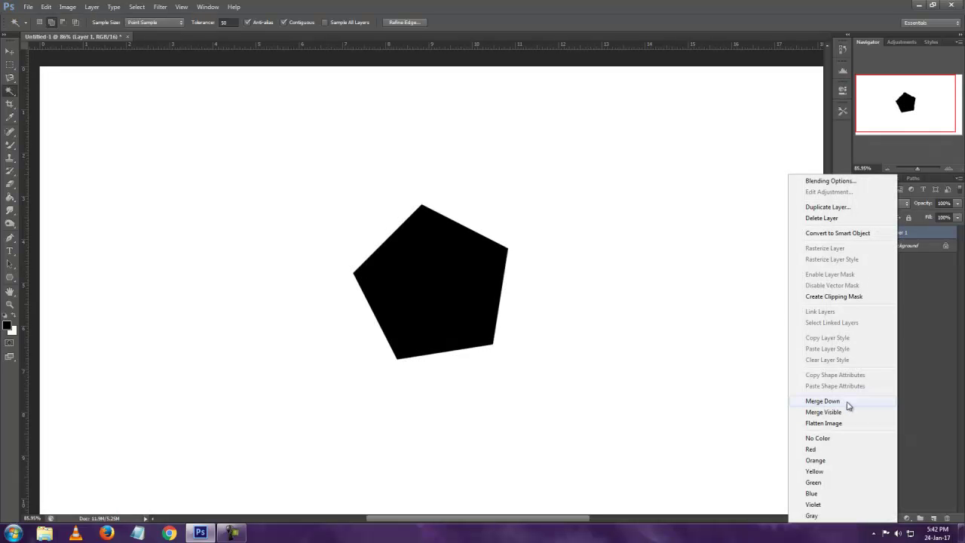
click(842, 425)
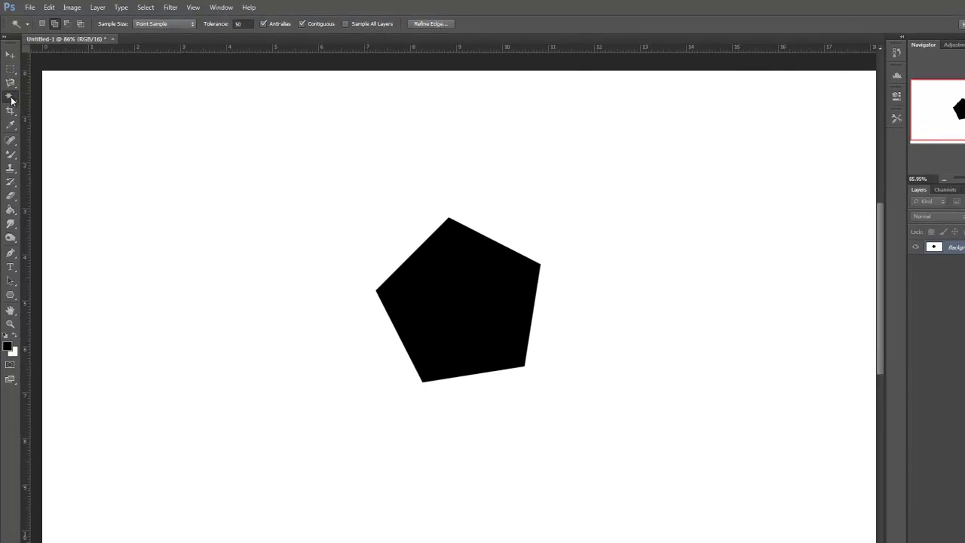
right_click(10, 91)
click(62, 107)
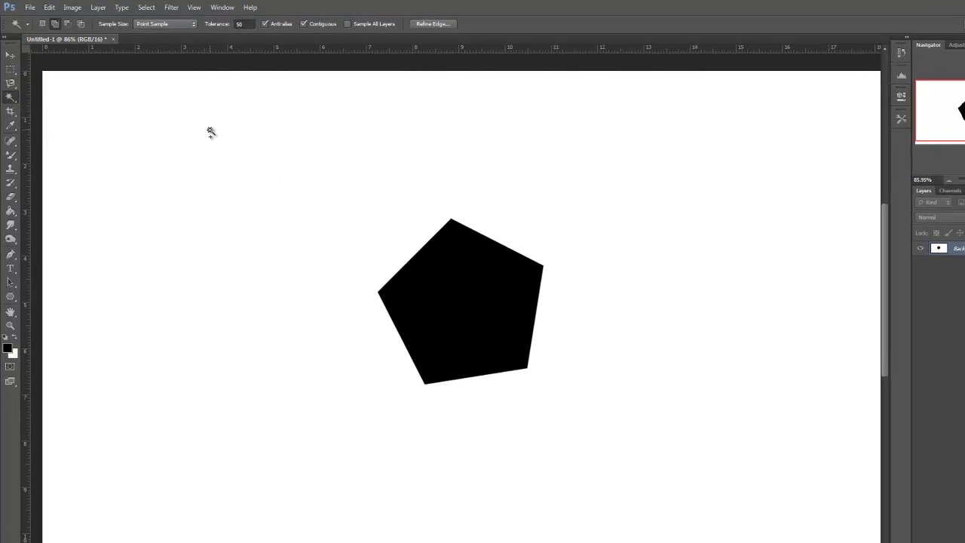
Try the Magic Wand on the white area, clear that selection, and select the black pentagon instead.
click(337, 360)
click(145, 8)
click(151, 26)
click(444, 304)
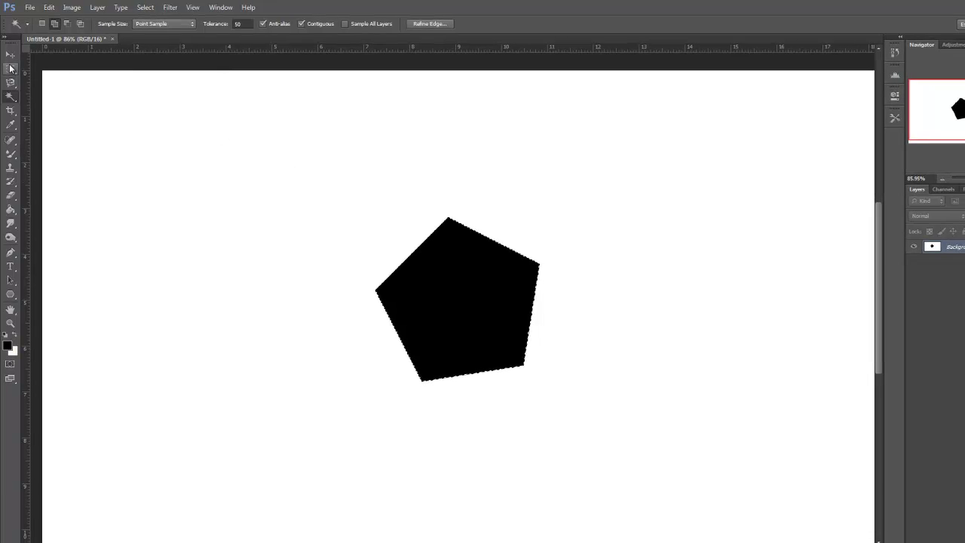
Open the portrait image girl-eyes-makeup-sexy-60883.jpeg from the Images folder.
click(10, 68)
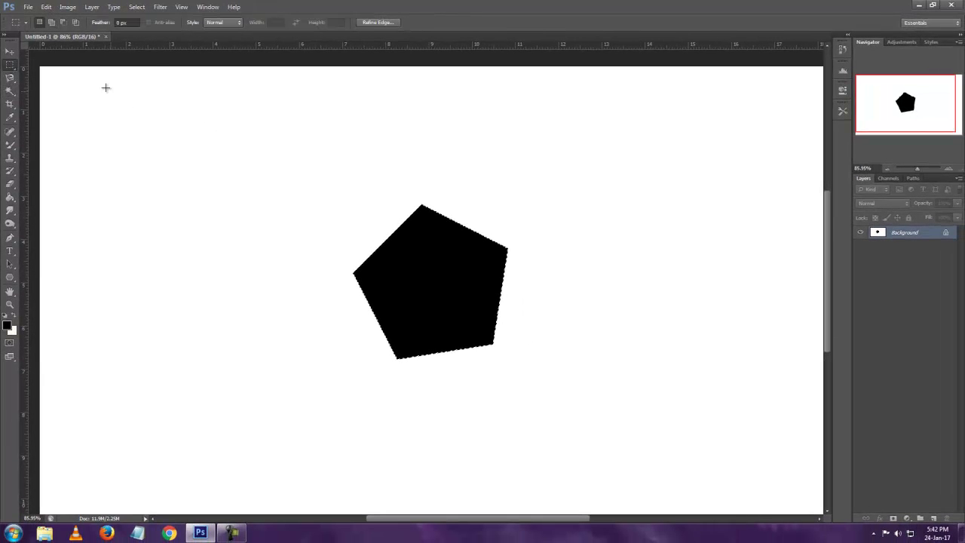
click(28, 7)
click(60, 27)
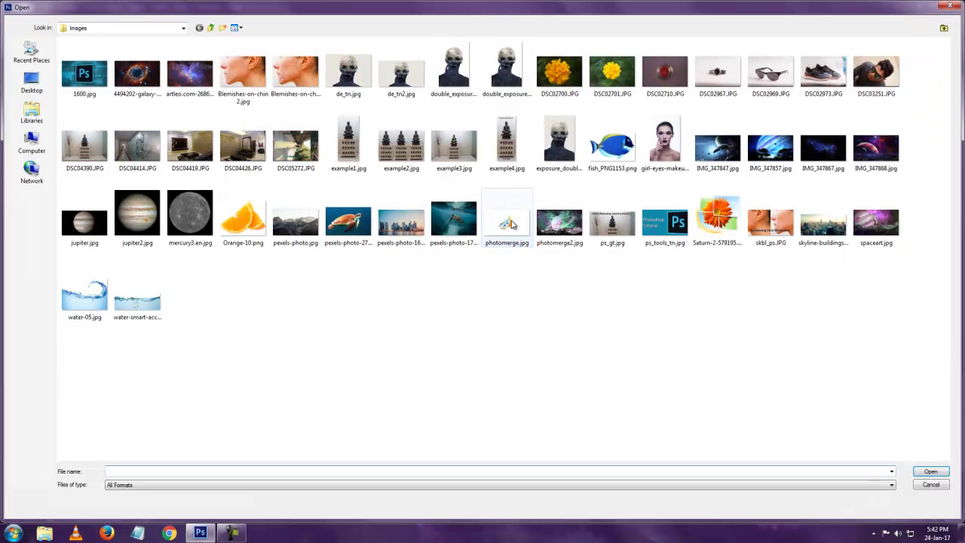
click(664, 141)
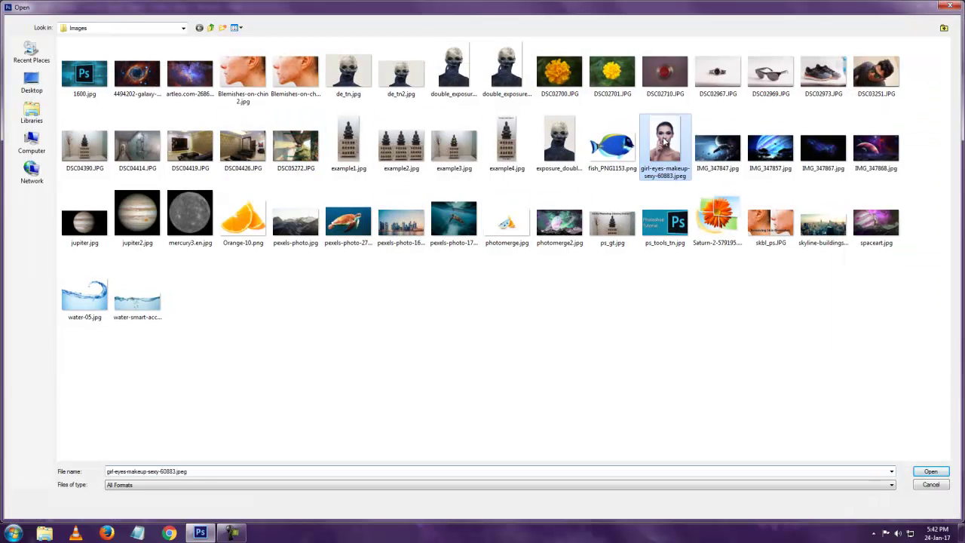
click(944, 473)
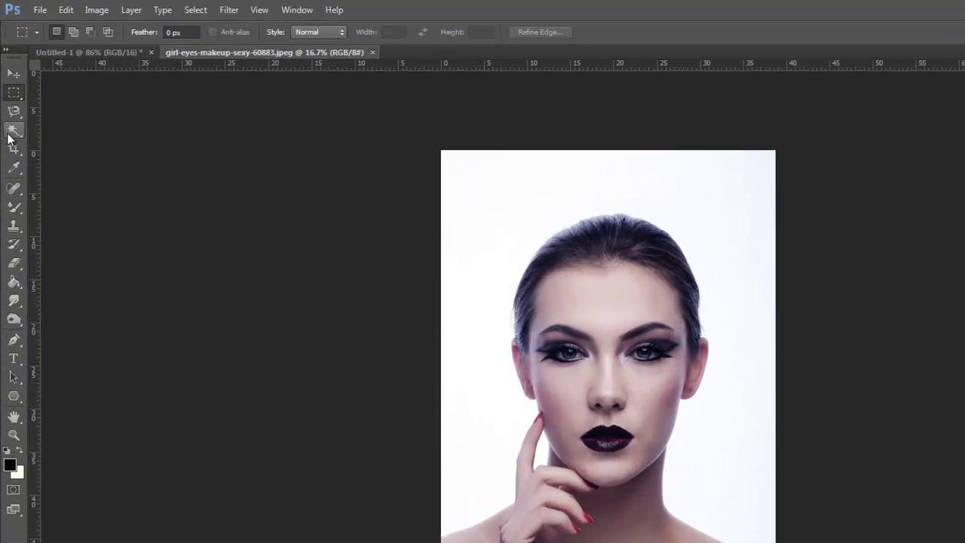
Select the portrait's white background with the Magic Wand Tool and invert the selection to the woman.
click(10, 91)
right_click(15, 136)
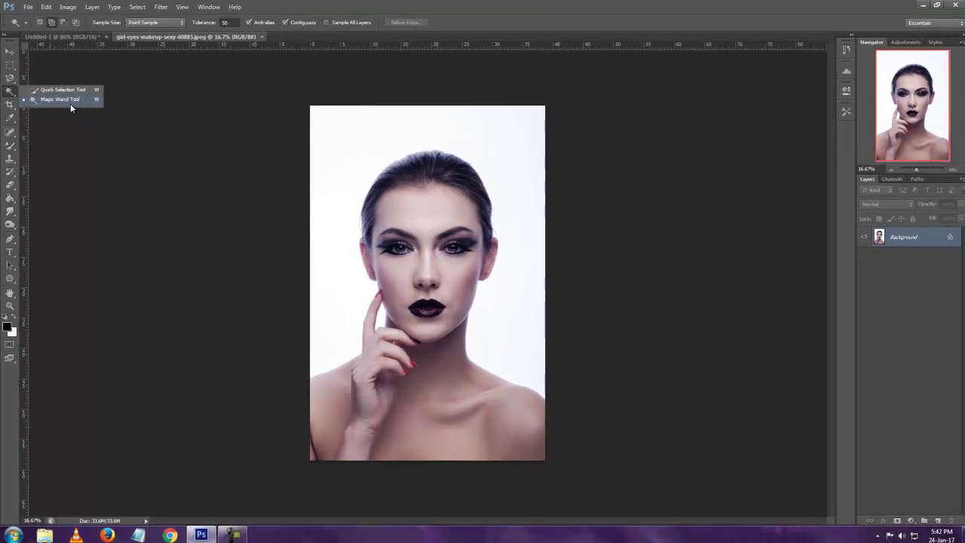
click(104, 151)
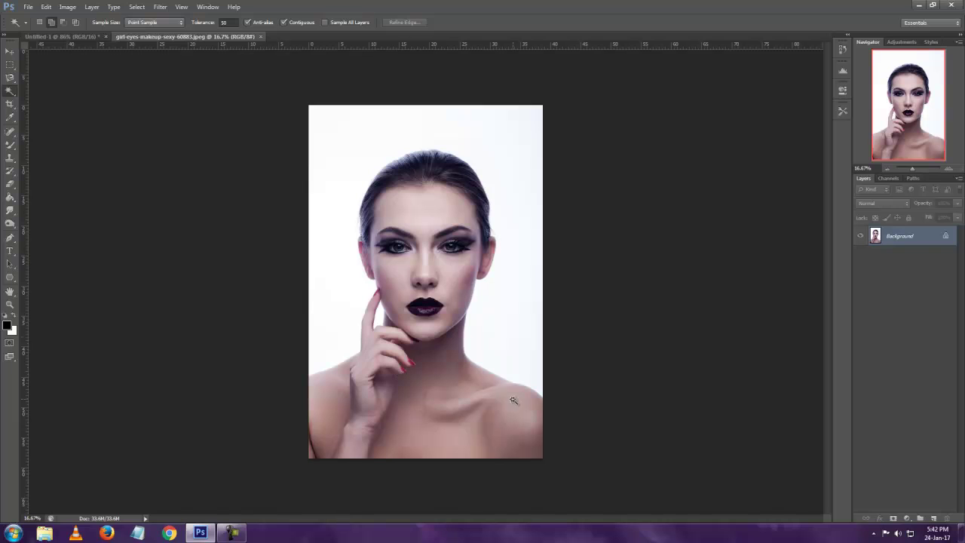
click(357, 129)
scroll(406, 304, up, 3)
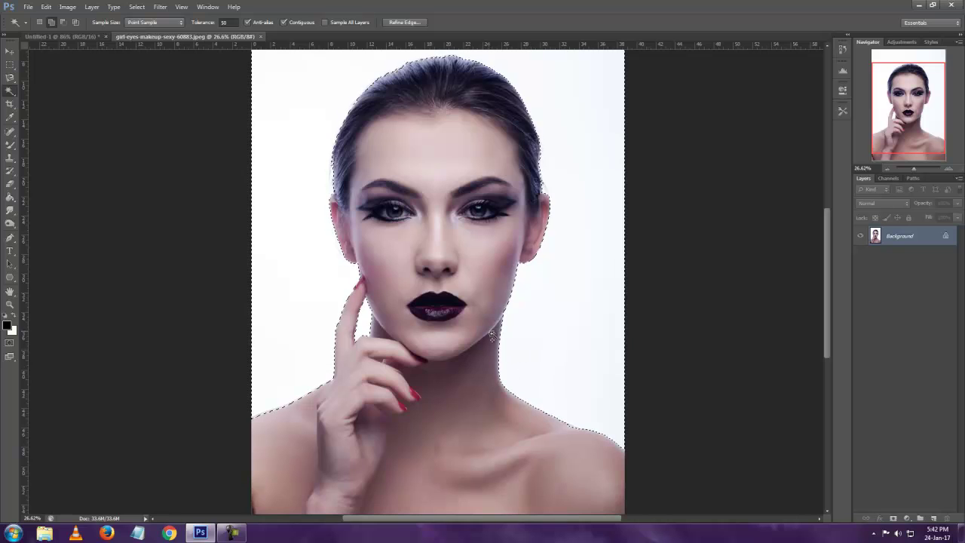
scroll(474, 323, down, 2)
scroll(474, 323, down, 1)
right_click(501, 134)
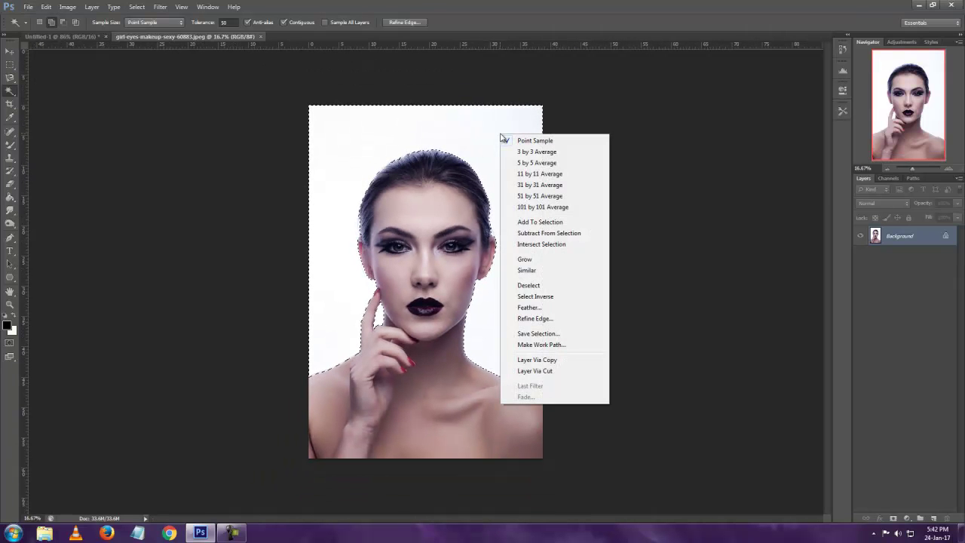
click(563, 297)
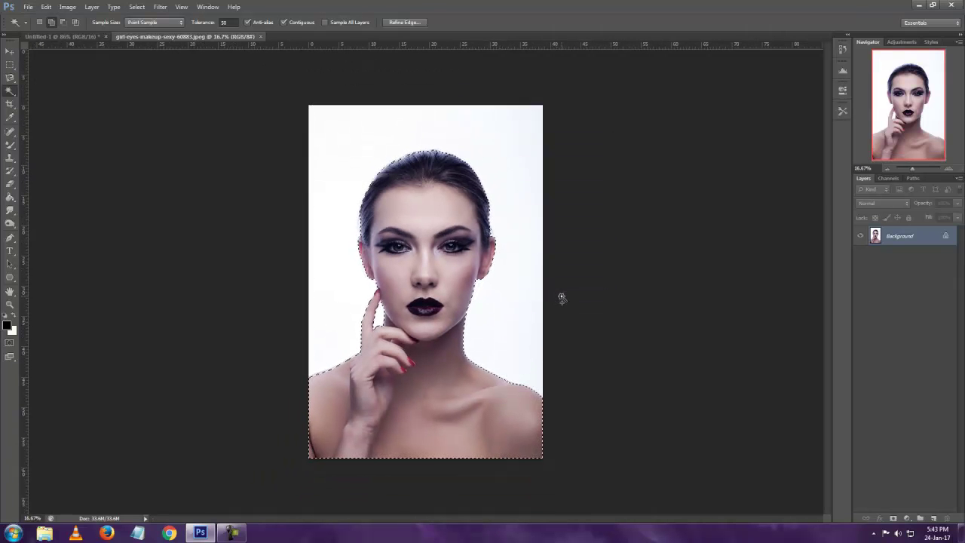
Preview the selected woman as a cutout on a new layer with the background hidden, and undo the copy.
key(ctrl+j)
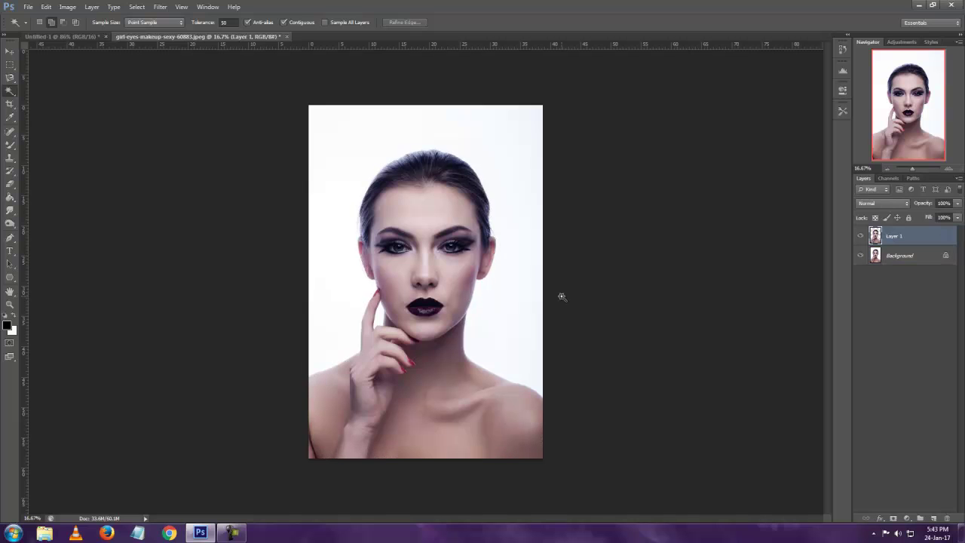
click(861, 255)
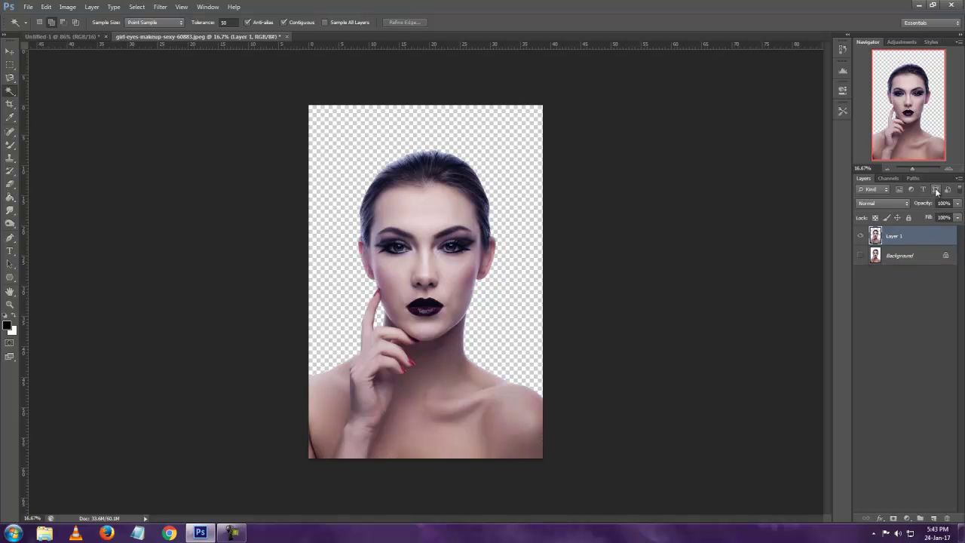
scroll(527, 233, up, 3)
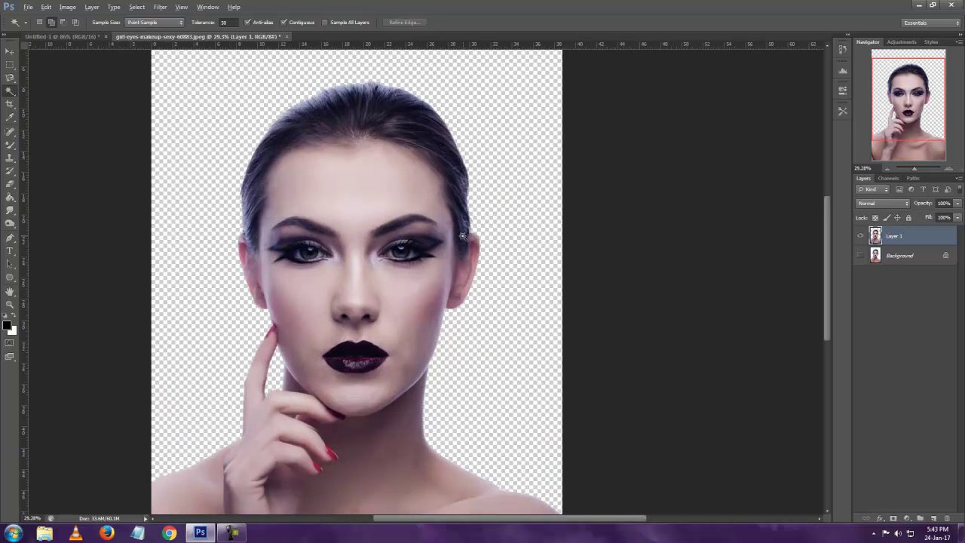
scroll(398, 251, down, 3)
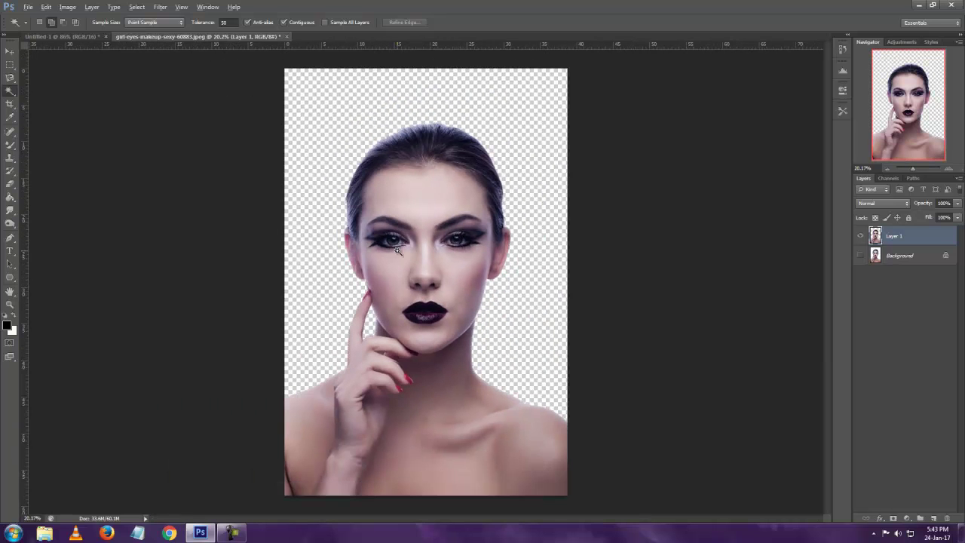
key(alt)
key(ctrl+alt+z)
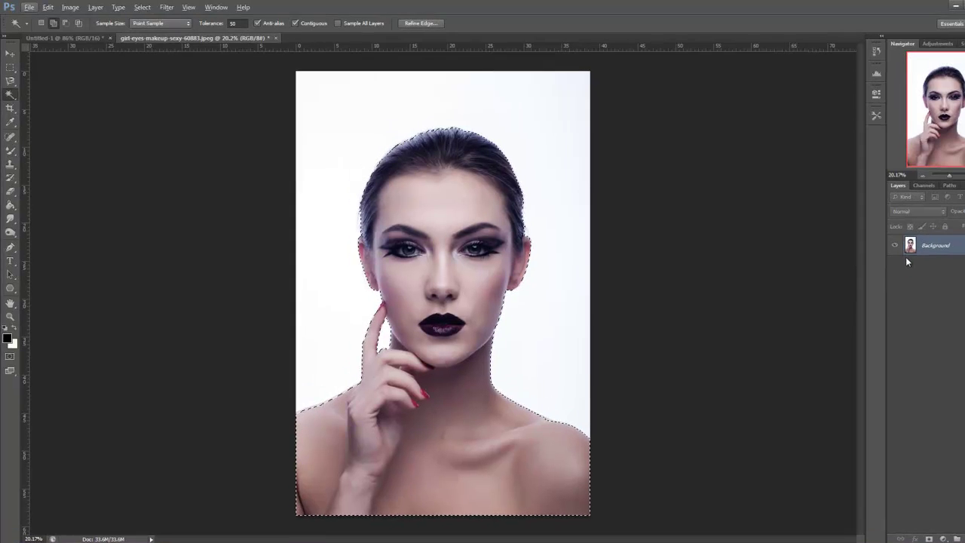
Clear the selection around the woman and set the Magic Wand's tolerance to 100.
click(205, 10)
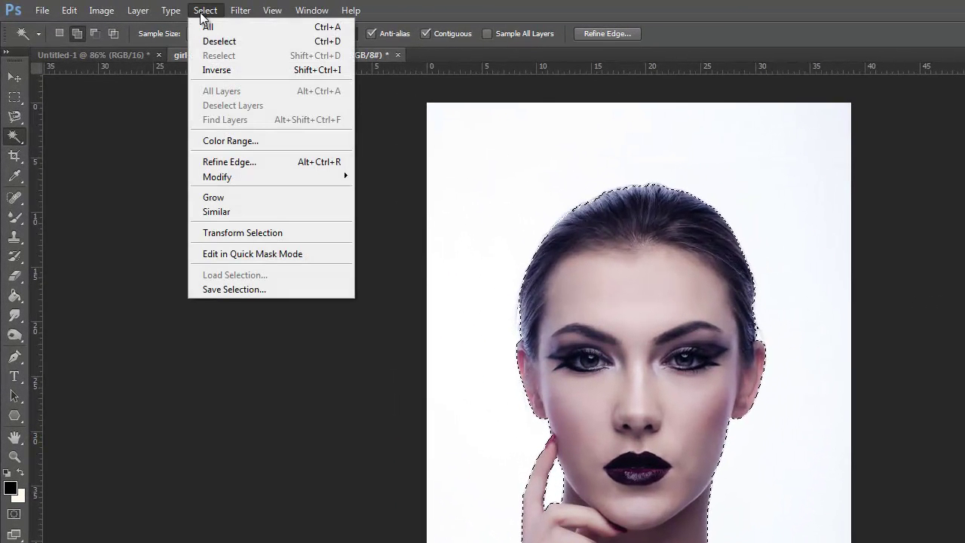
click(216, 39)
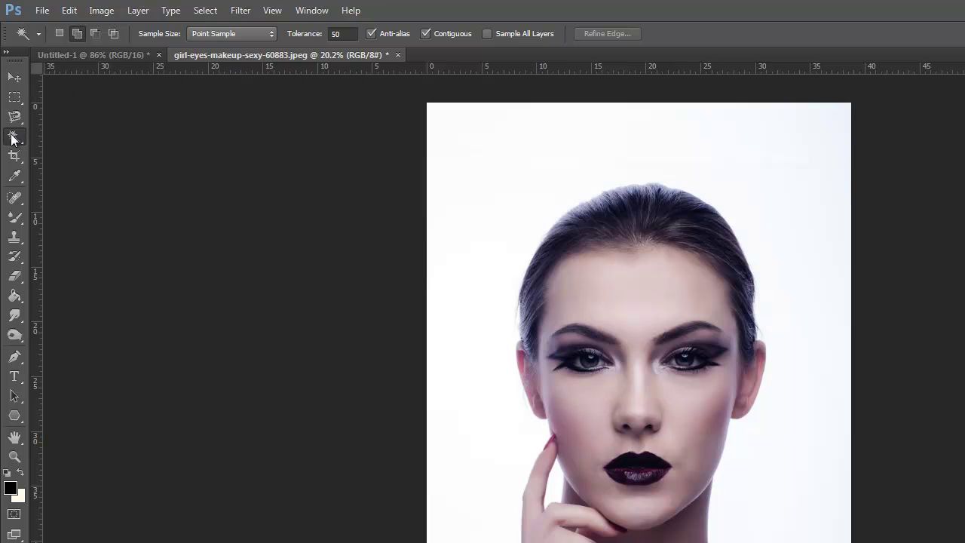
click(343, 33)
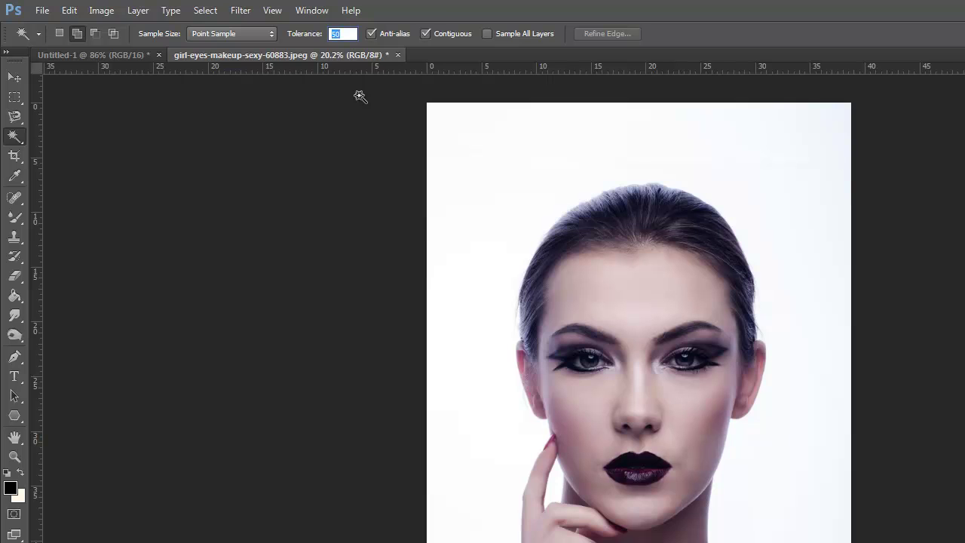
text(100)
key(Return)
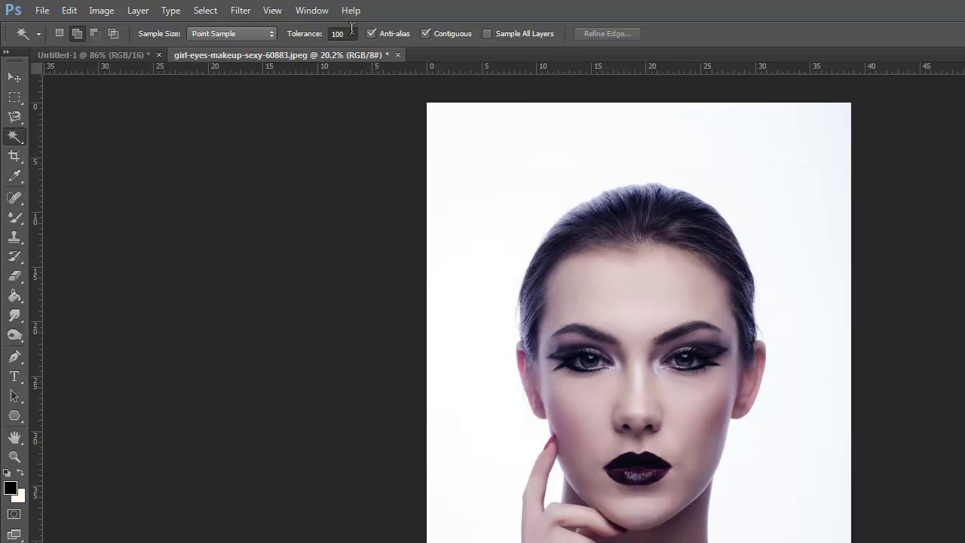
Select the portrait's white background with the Magic Wand, inspect the selection edge along the hair, and deselect it.
click(511, 188)
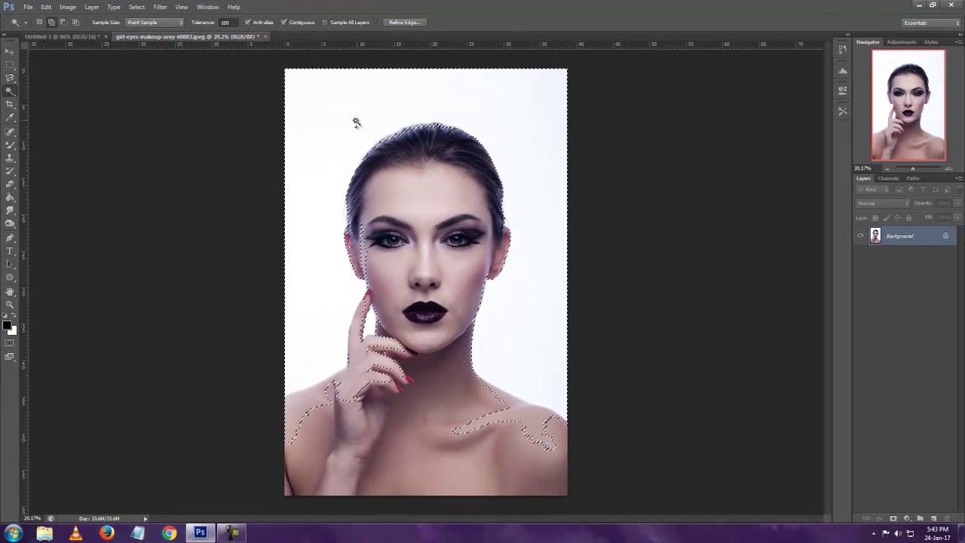
scroll(426, 135, up, 8)
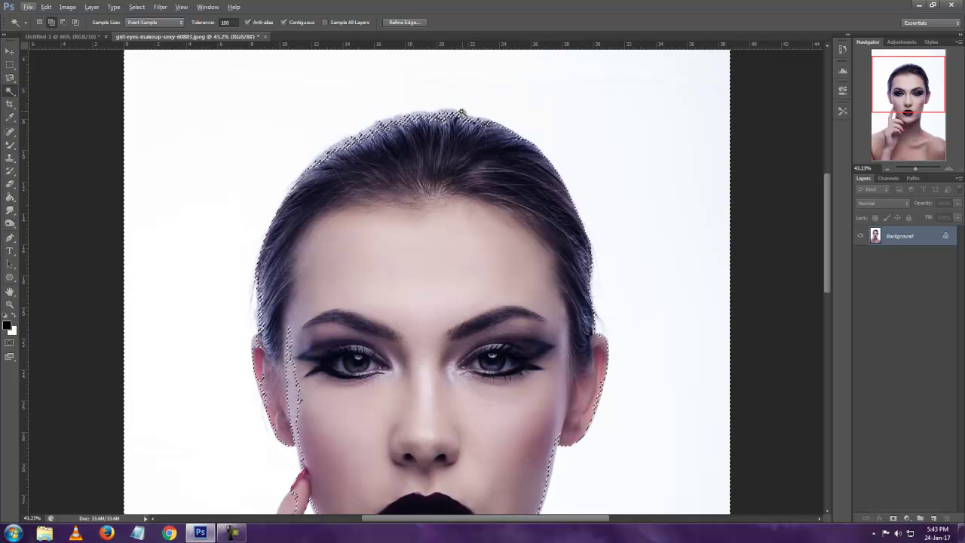
scroll(467, 112, up, 8)
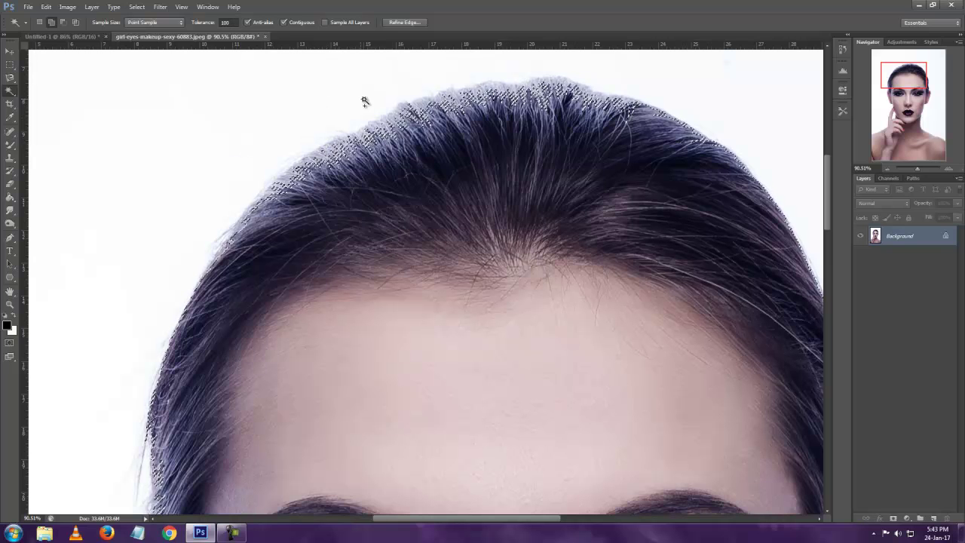
click(136, 6)
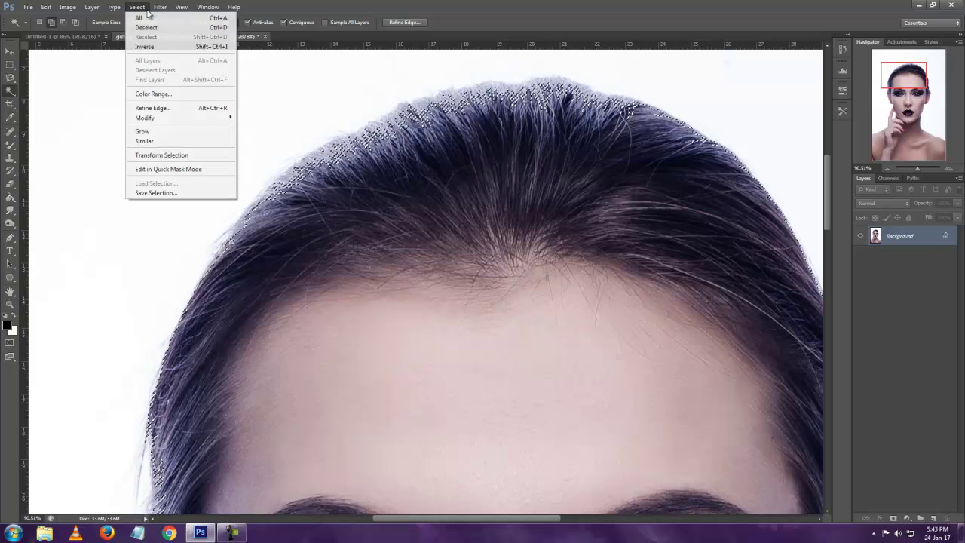
click(149, 25)
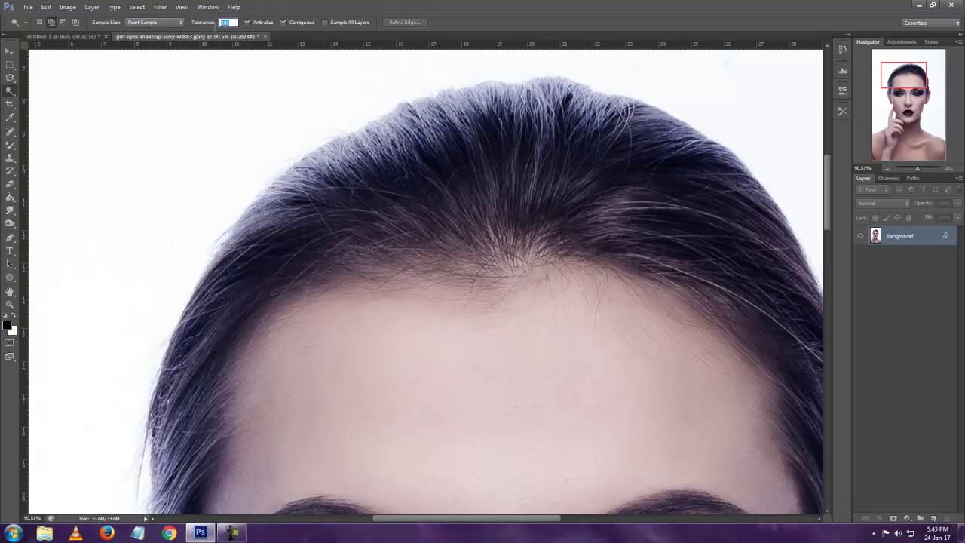
Try the Magic Wand at tolerance 200 on the portrait's white background, check the selection across the woman, and deselect it.
key(Return)
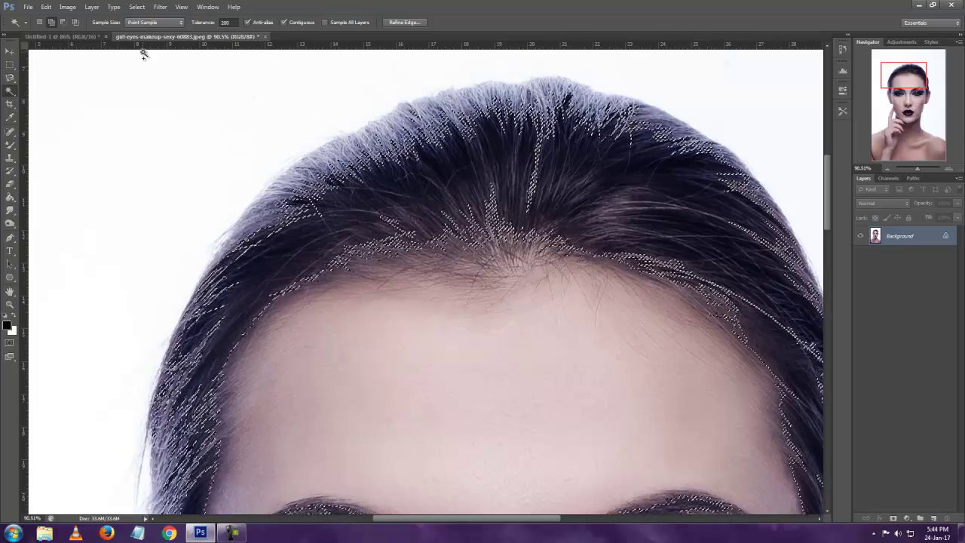
scroll(154, 119, down, 3)
scroll(154, 119, down, 2)
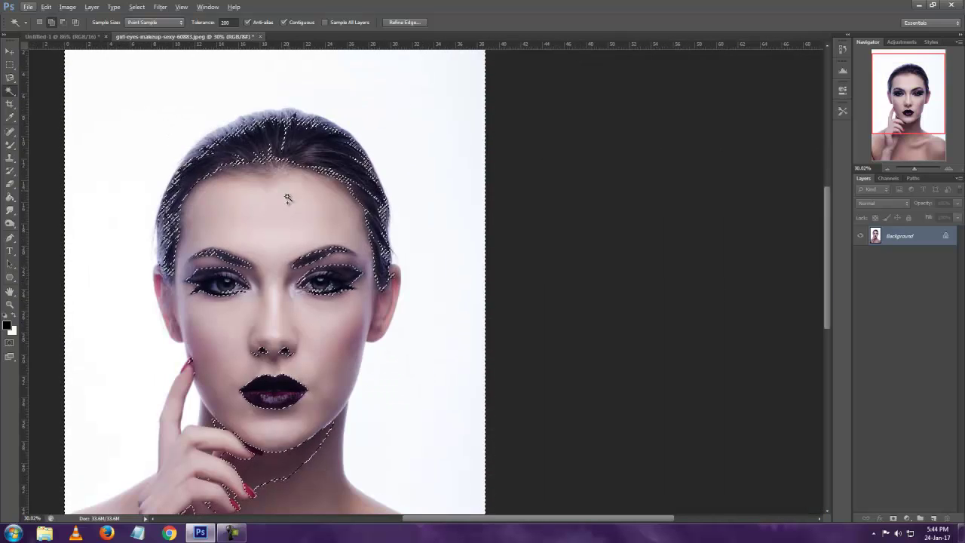
click(146, 9)
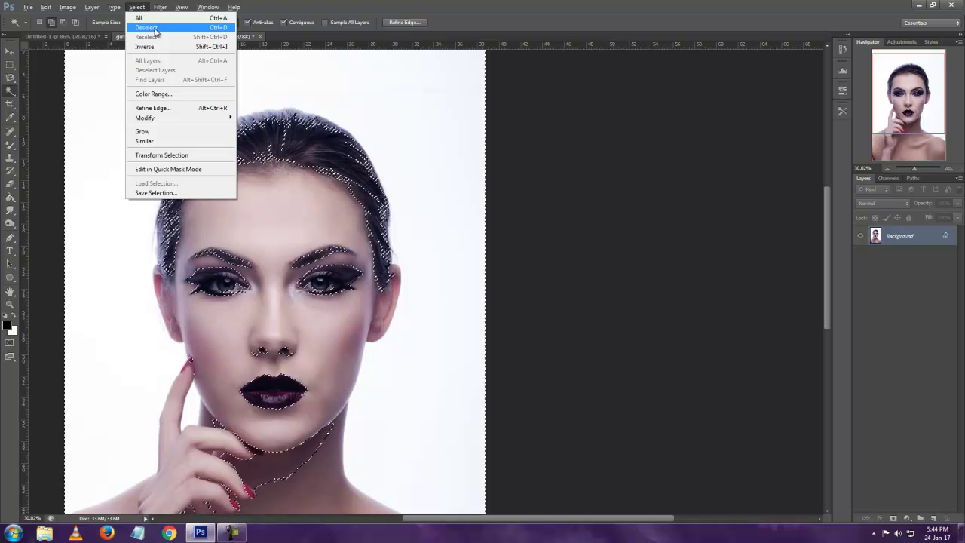
click(156, 30)
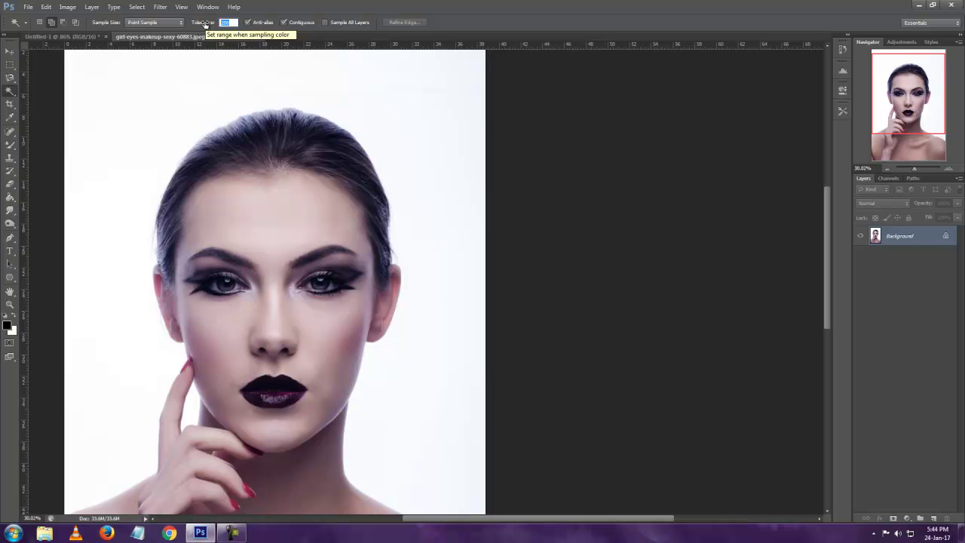
Try a Magic Wand selection of the portrait's white background at tolerance 10, and deselect it.
text(10)
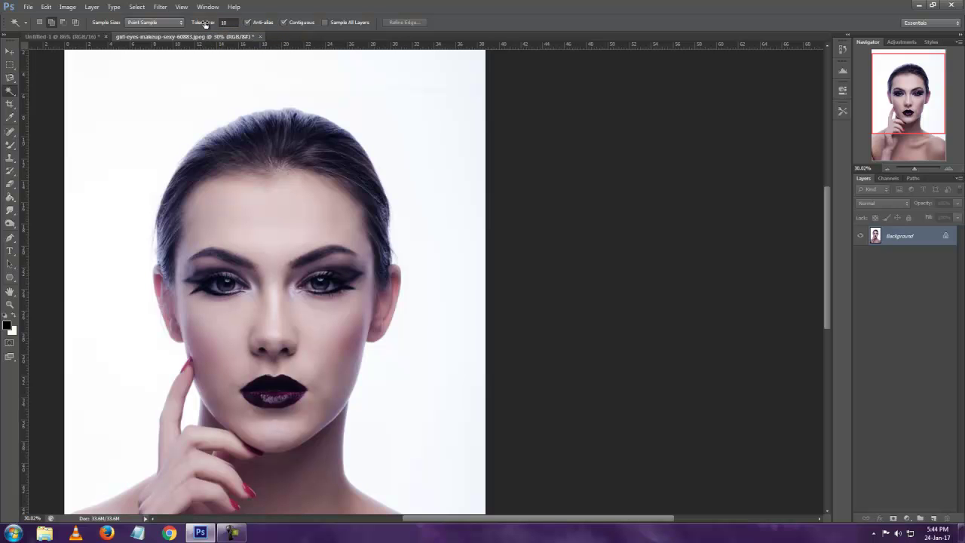
click(134, 106)
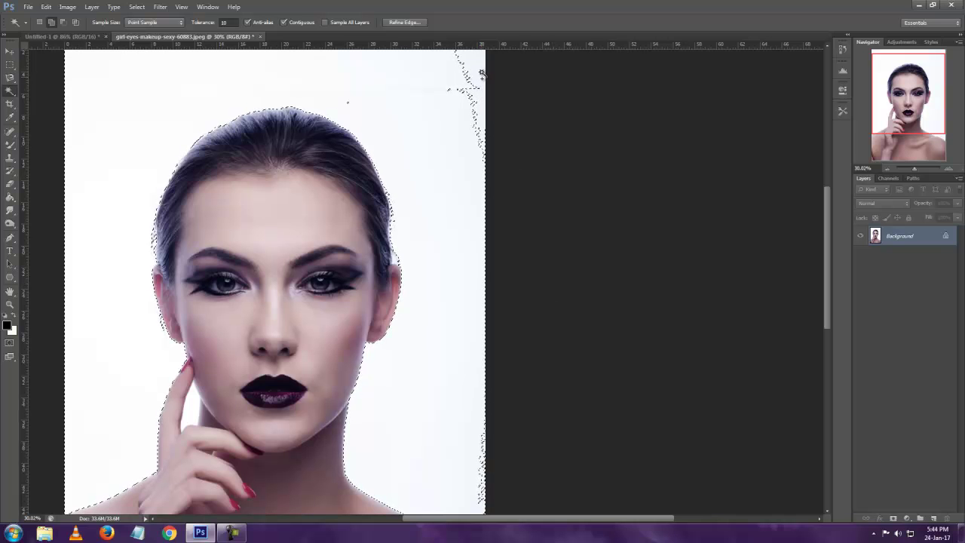
key(ctrl+d)
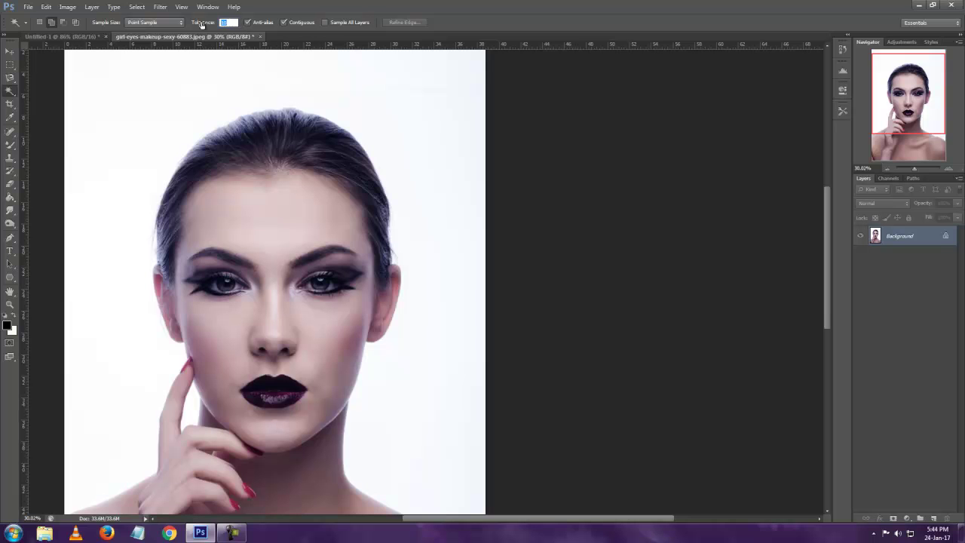
Try the Magic Wand at tolerance 50 on the white background, inspect the selection edge along the hair, and deselect it.
click(154, 116)
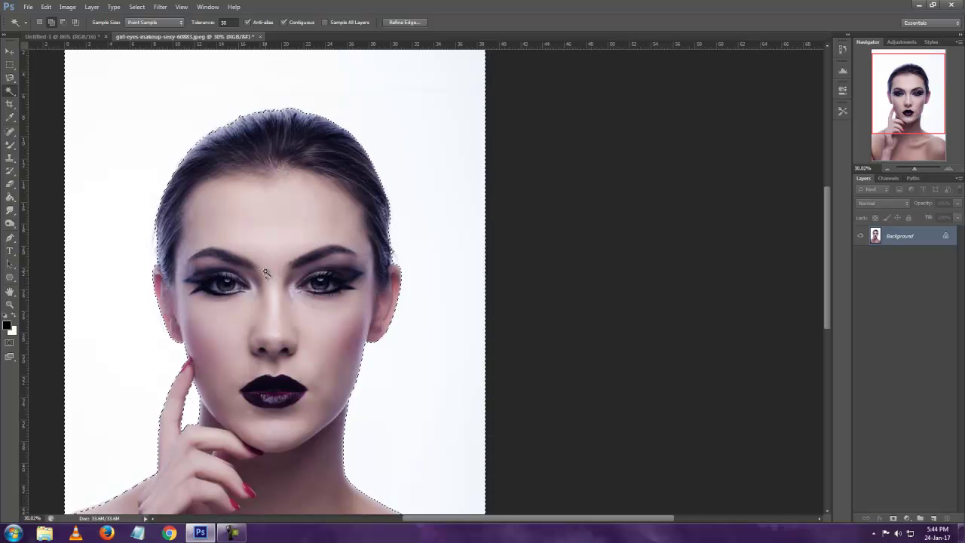
scroll(251, 204, up, 4)
key(space)
drag(243, 128, 316, 298)
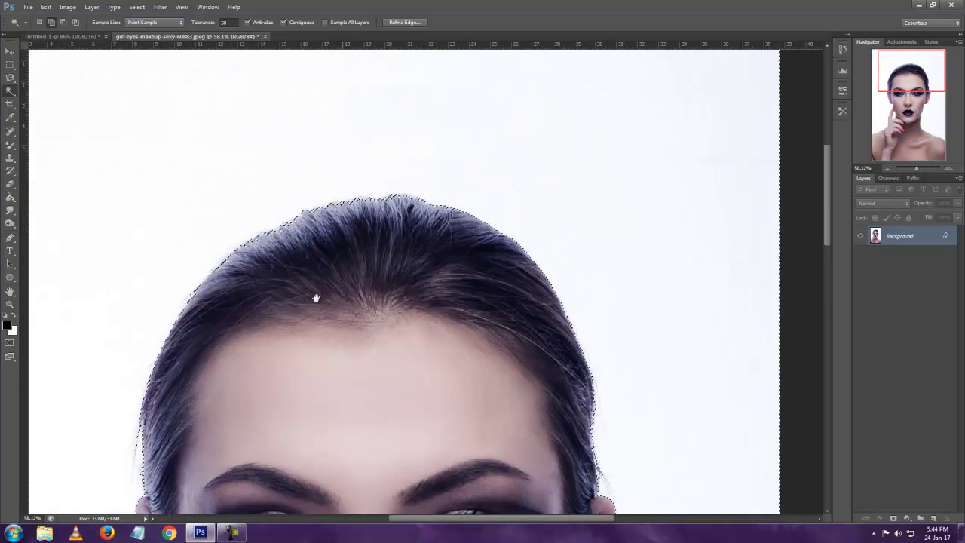
scroll(401, 198, up, 4)
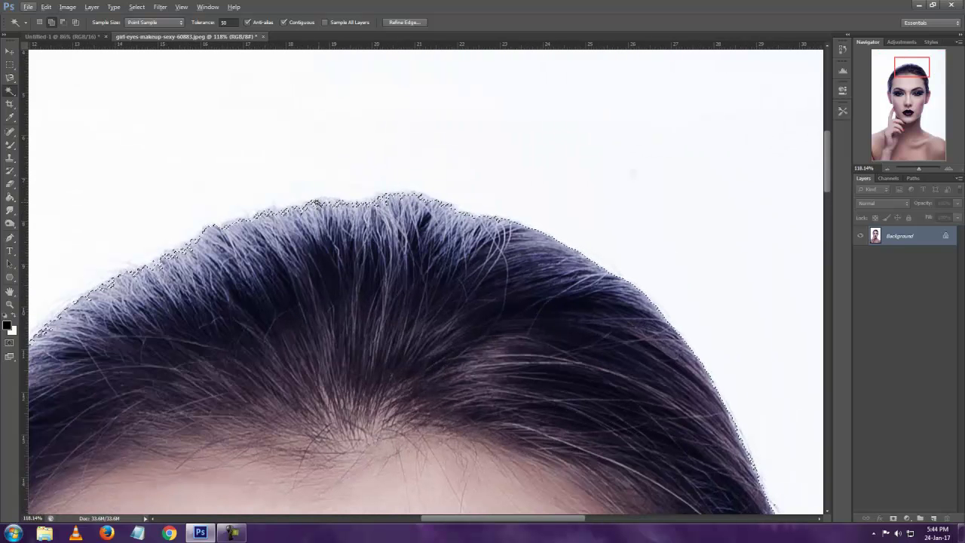
click(247, 9)
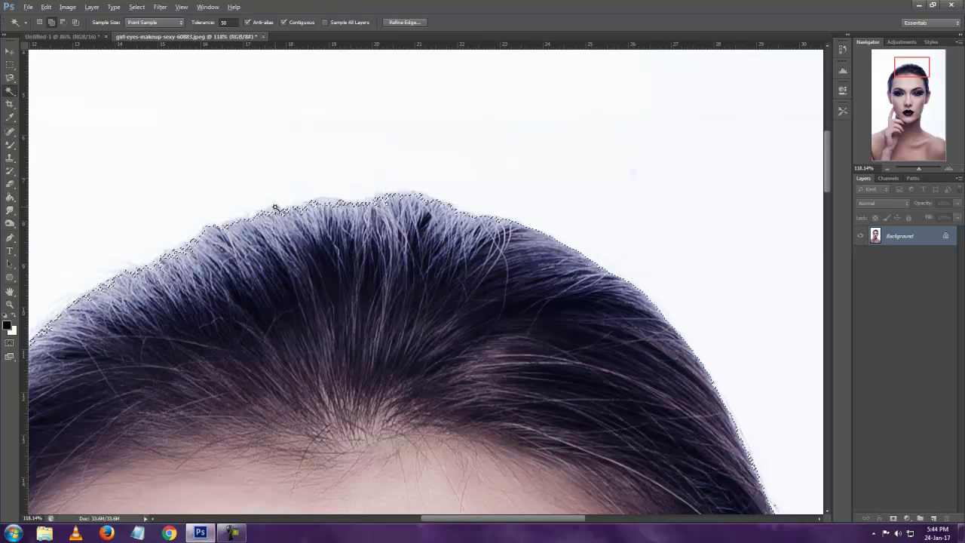
click(136, 7)
click(192, 27)
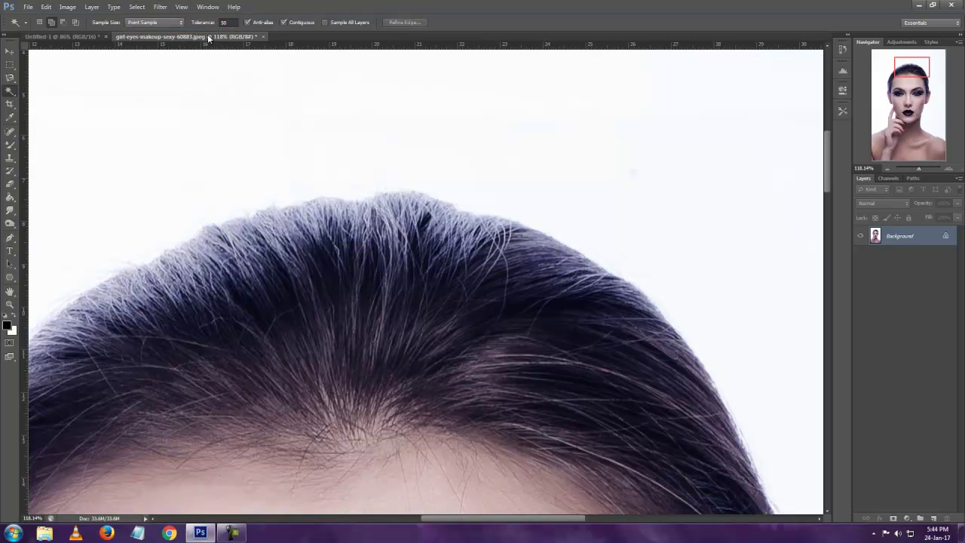
Set the Magic Wand's tolerance to 30, select the portrait's white background, and check the selection edge around the woman.
text(30)
key(Return)
click(267, 143)
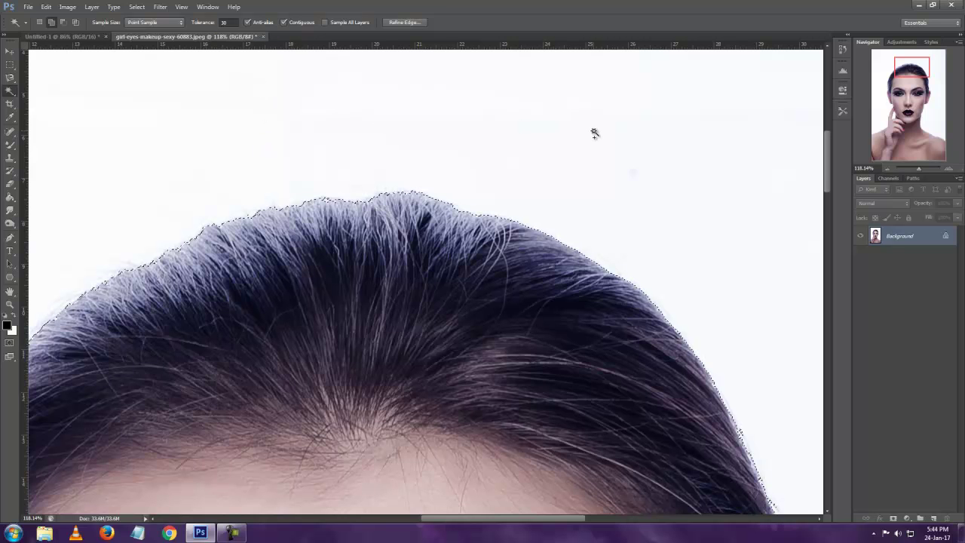
scroll(426, 198, down, 4)
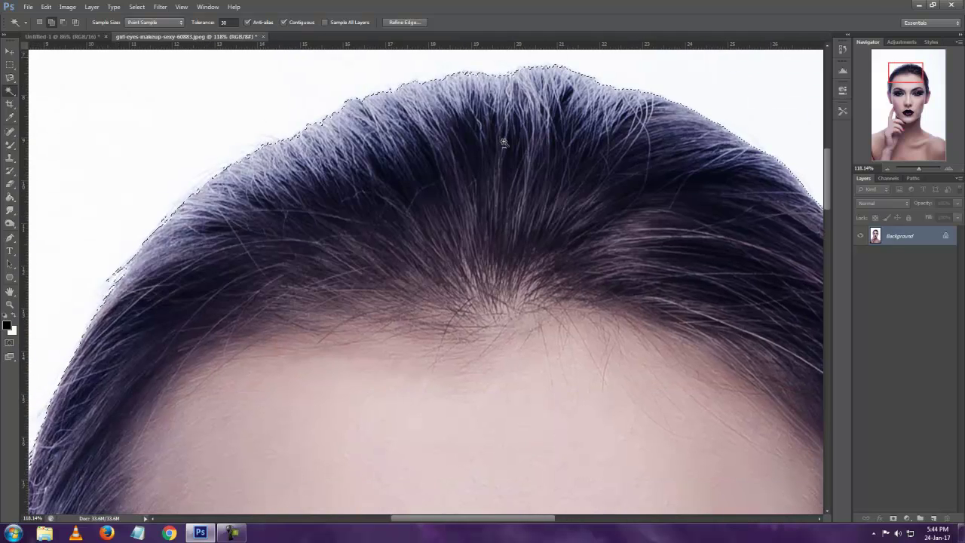
scroll(475, 205, down, 2)
drag(455, 332, 414, 86)
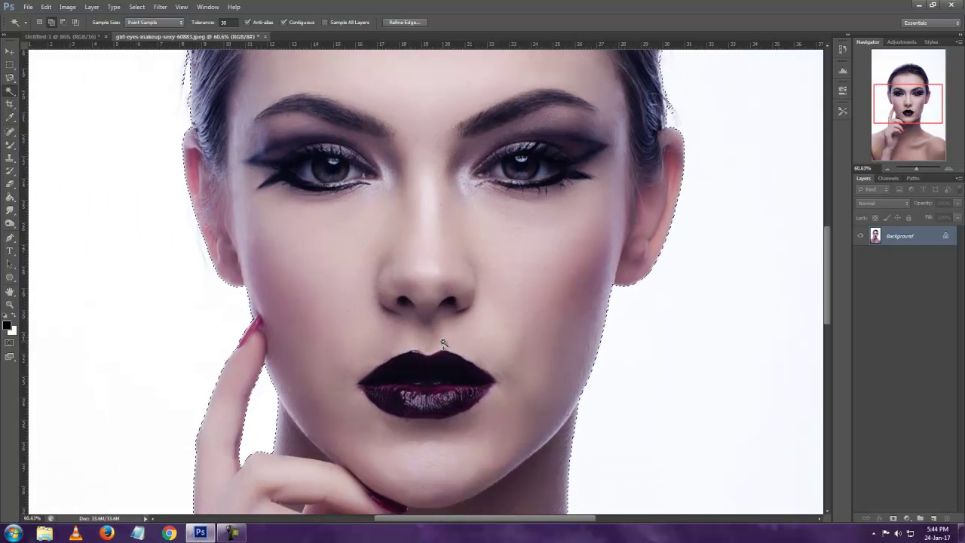
scroll(636, 267, down, 4)
scroll(637, 268, down, 1)
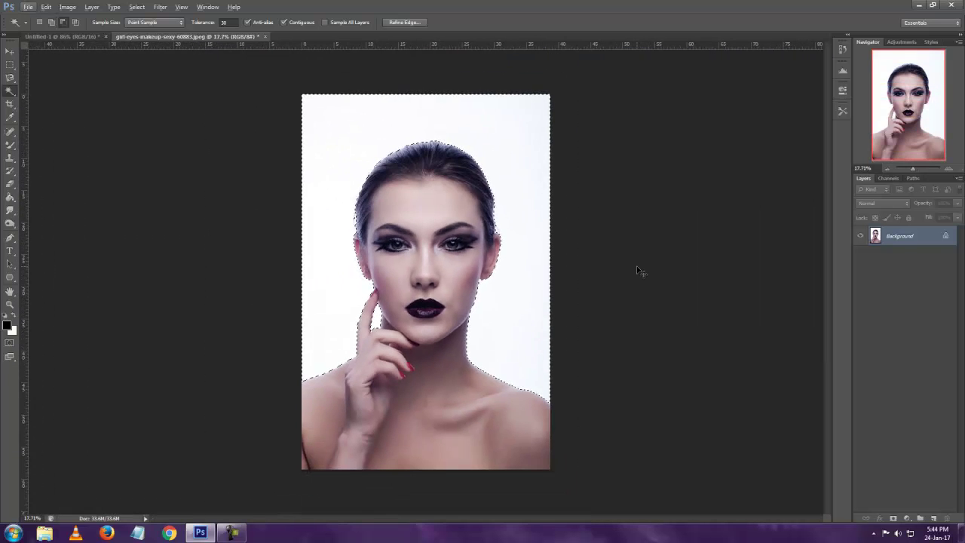
Try copying the selected white background to a new layer, toggle the original layer's visibility, and undo the copy.
key(ctrl+j)
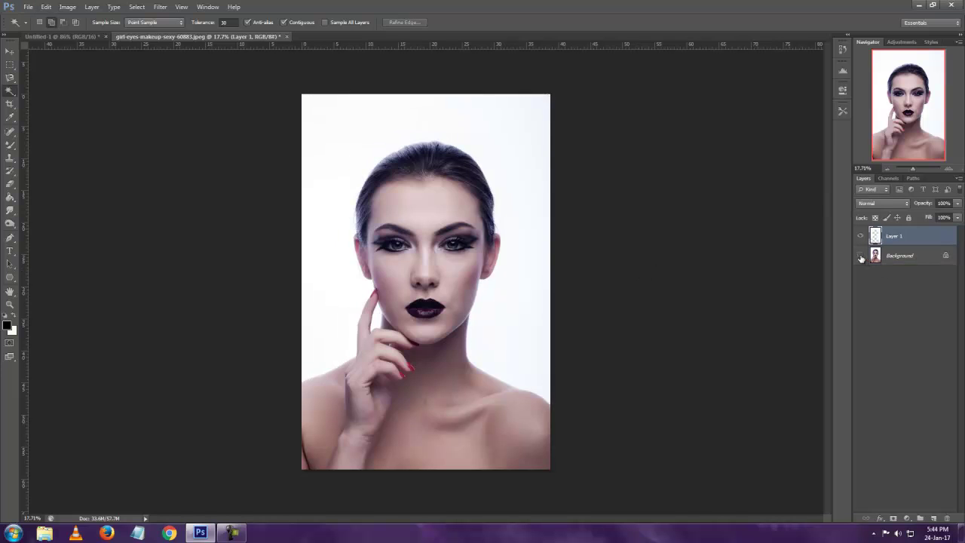
click(861, 256)
click(861, 256)
key(ctrl+z)
Invert the selection to the woman, copy her to a new layer, and preview the cutout by toggling the Background layer's visibility.
right_click(478, 136)
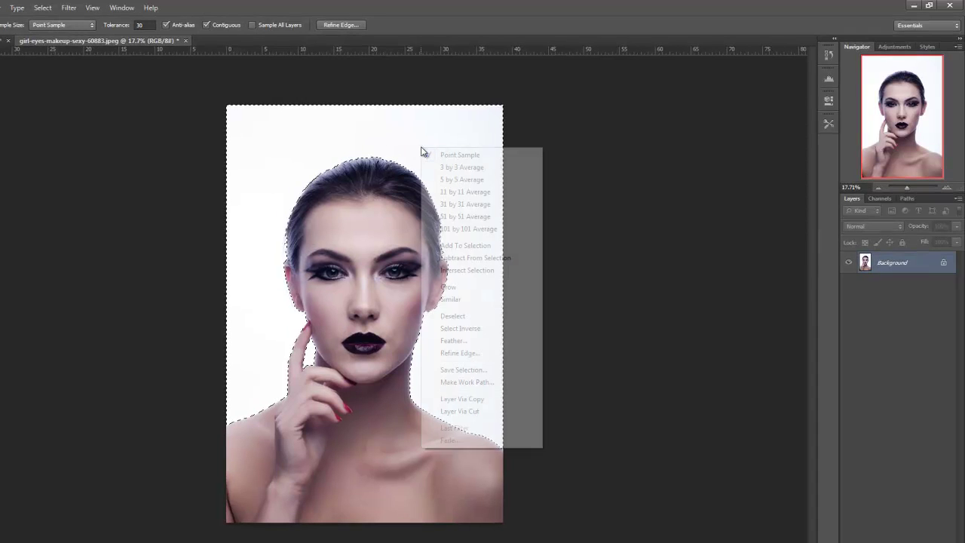
click(469, 330)
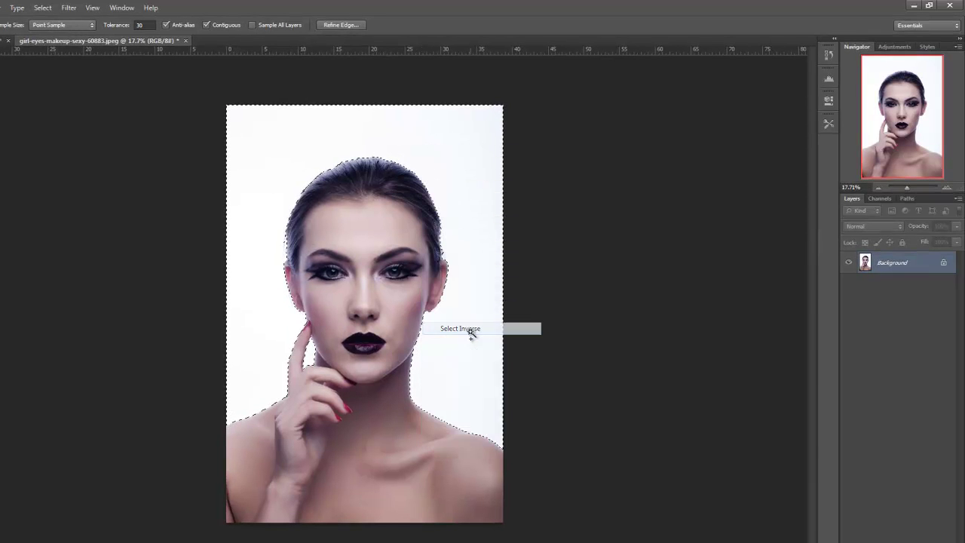
key(ctrl+j)
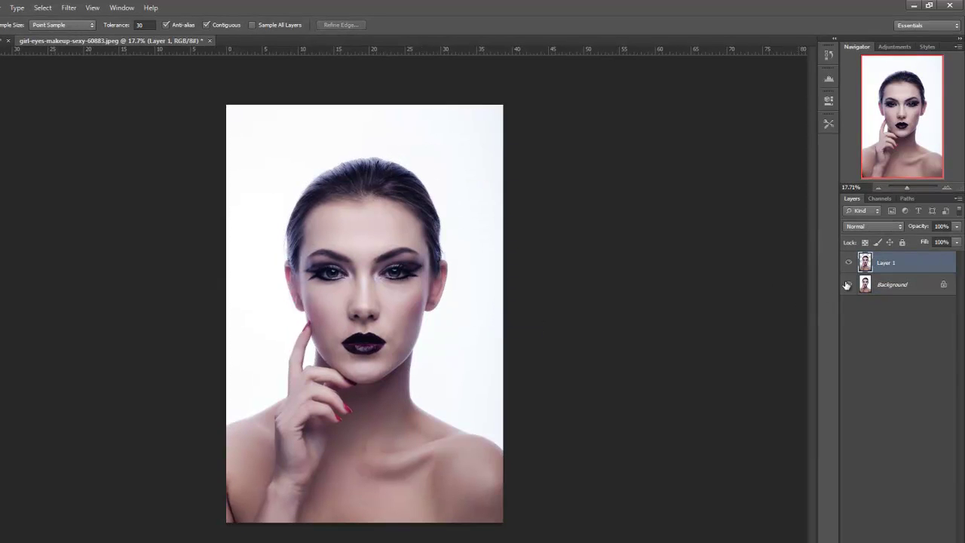
click(849, 285)
click(850, 285)
click(849, 285)
click(849, 285)
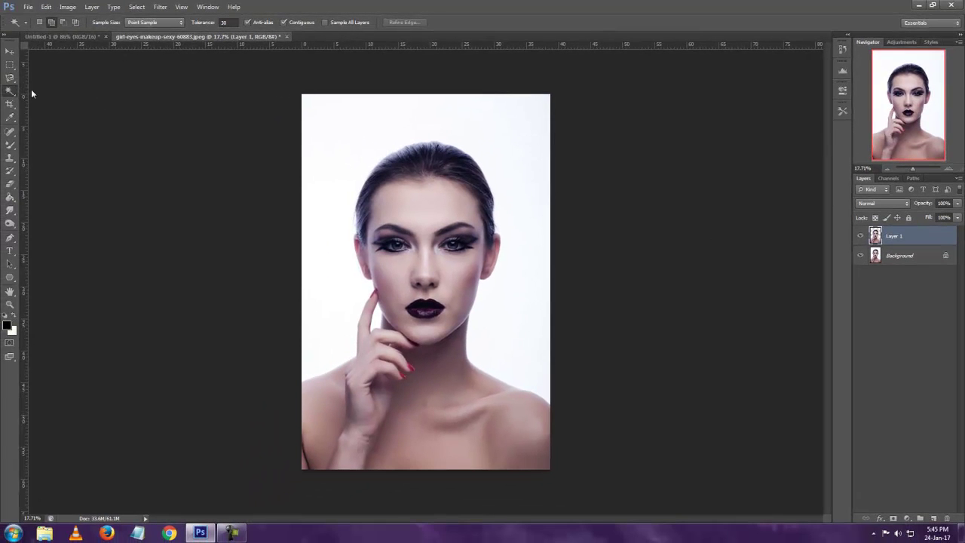
Switch to the Untitled-1 document, review the Crop tool variants, and choose the Eyedropper Tool.
click(70, 37)
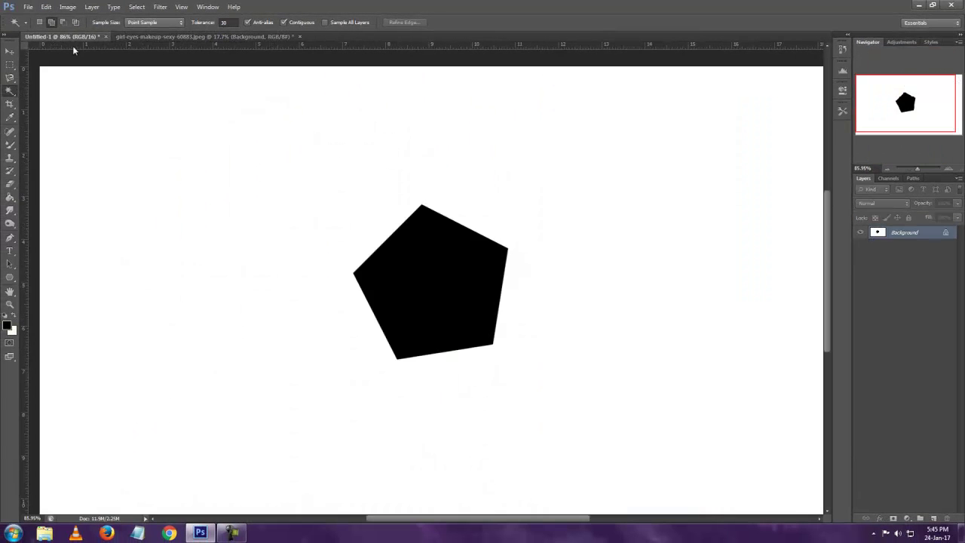
right_click(9, 92)
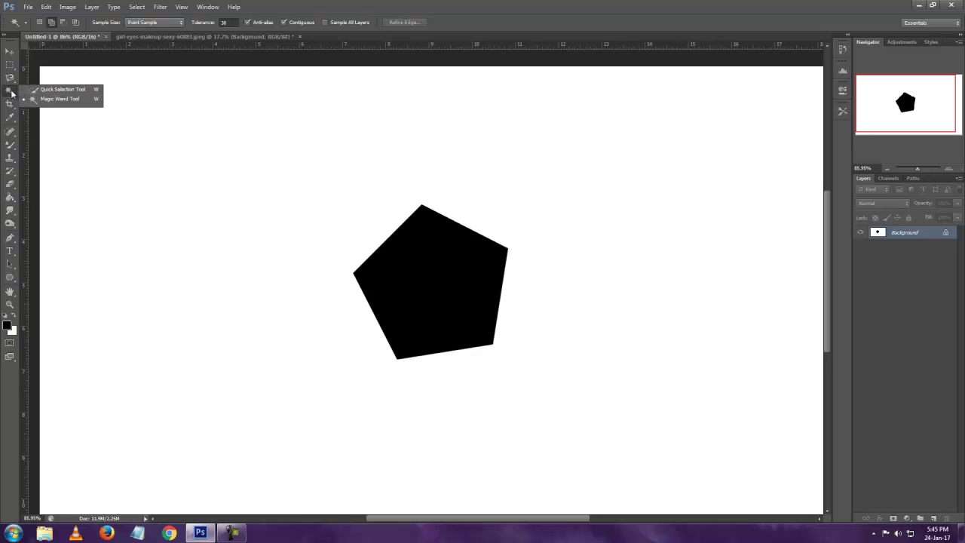
click(9, 104)
right_click(9, 104)
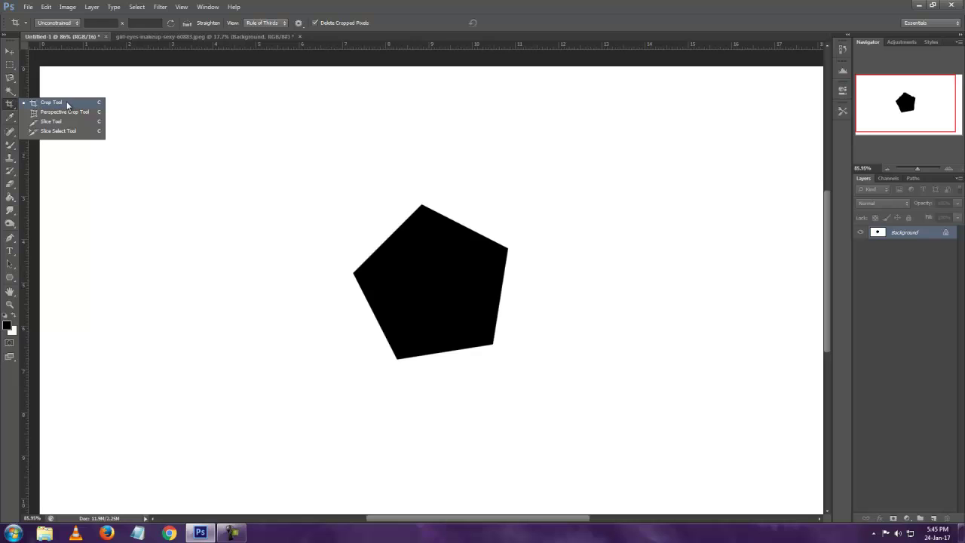
click(9, 117)
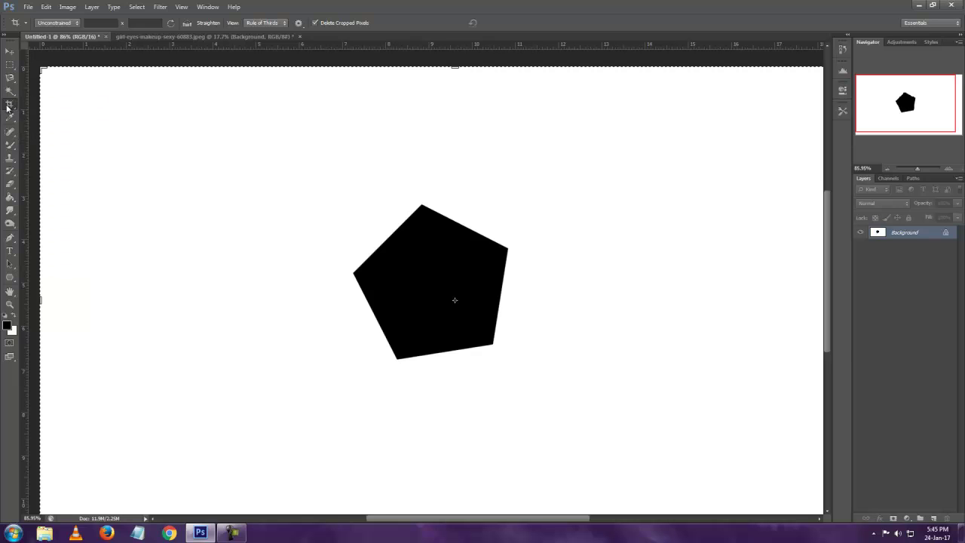
right_click(9, 117)
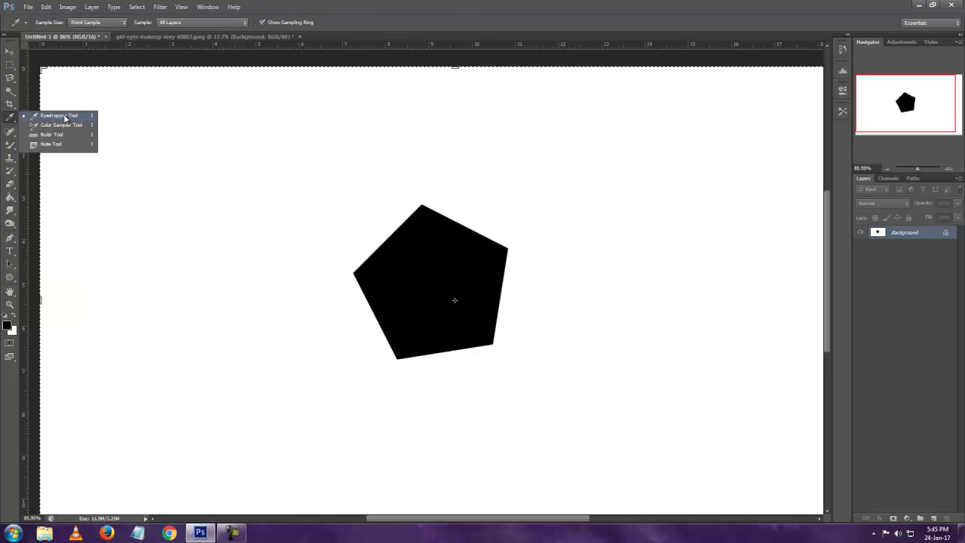
click(65, 117)
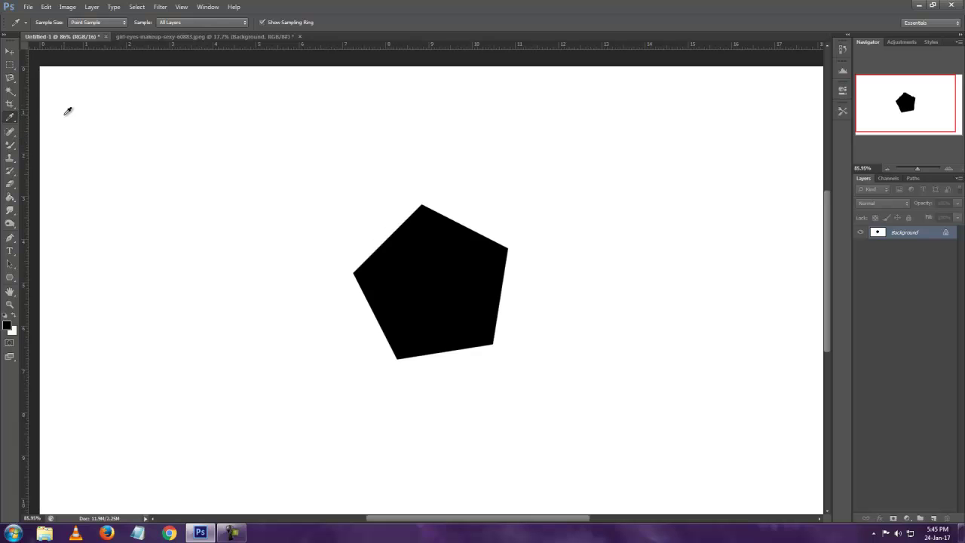
Return to the portrait document and add an empty layer between the Background and the woman's cutout layer.
click(163, 36)
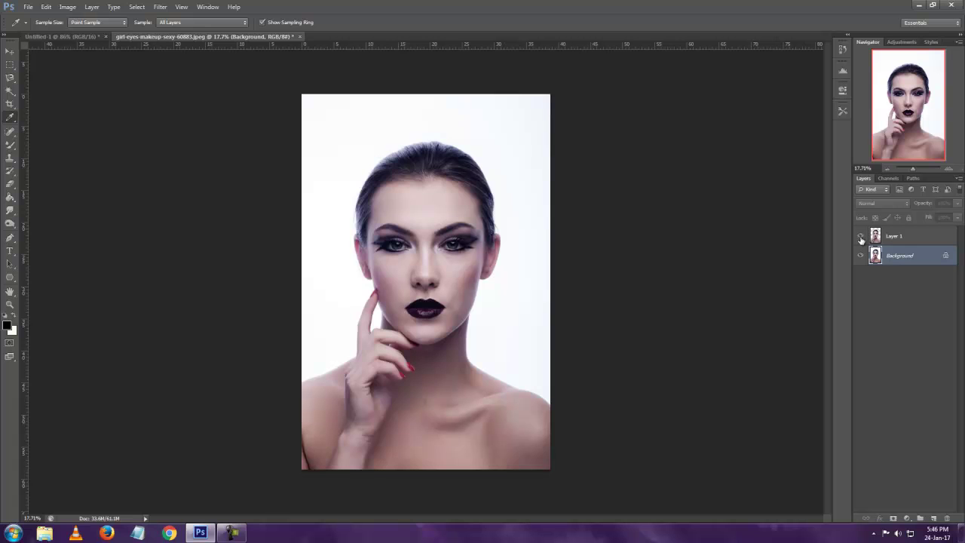
click(934, 519)
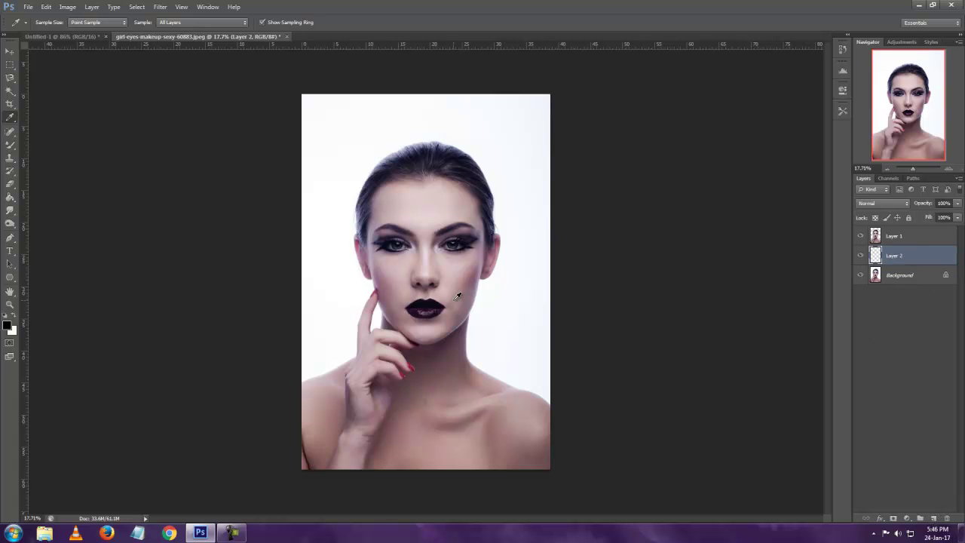
scroll(460, 293, up, 5)
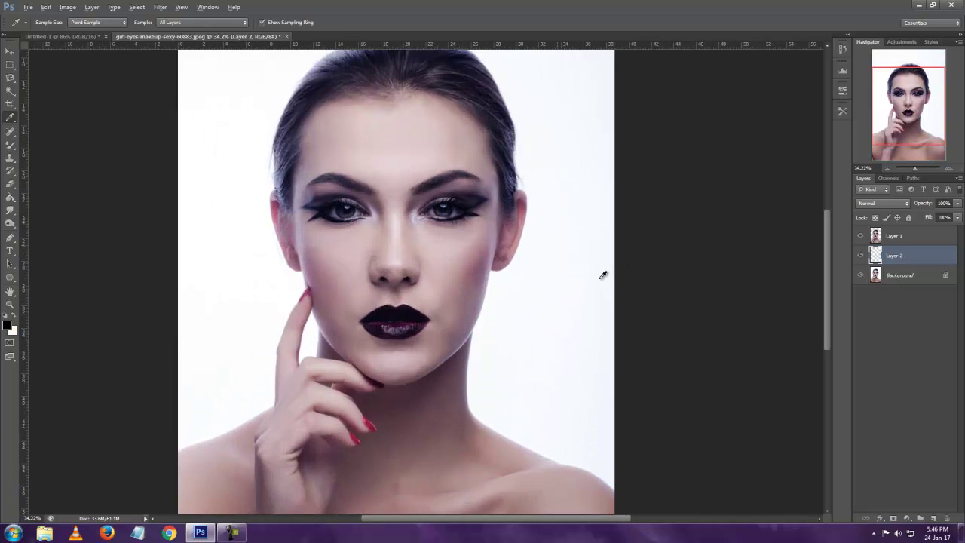
drag(572, 181, 592, 269)
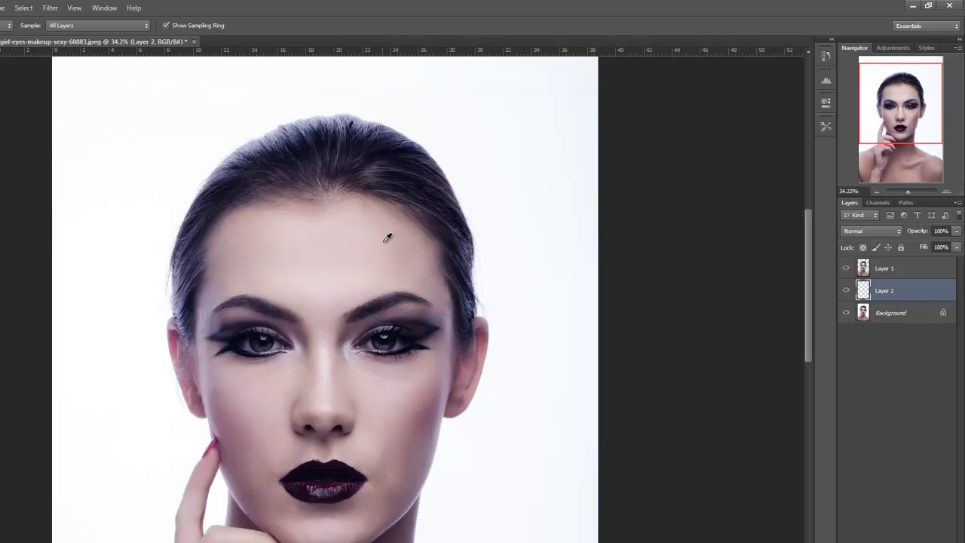
scroll(492, 268, down, 2)
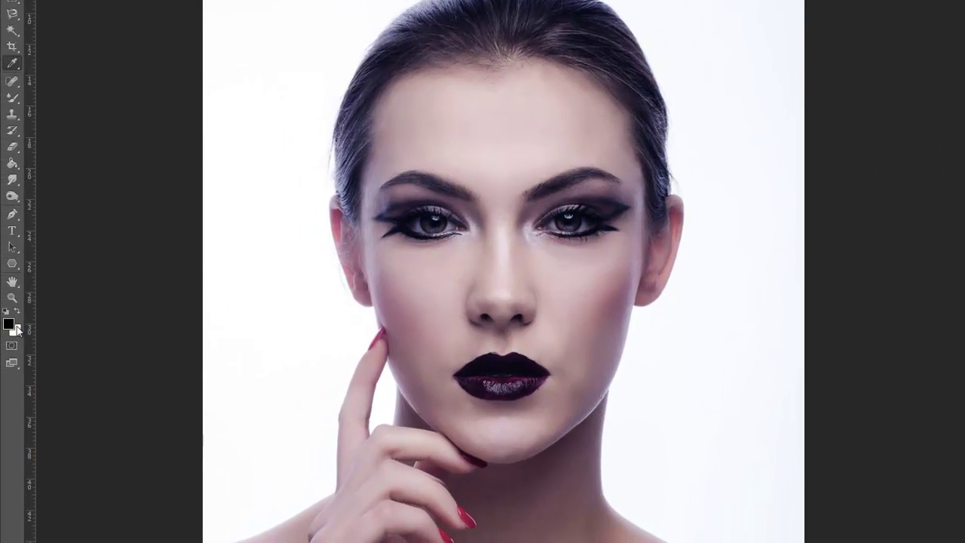
Try dark yellow shades for the foreground color in the Color Picker, and cancel the change.
click(12, 324)
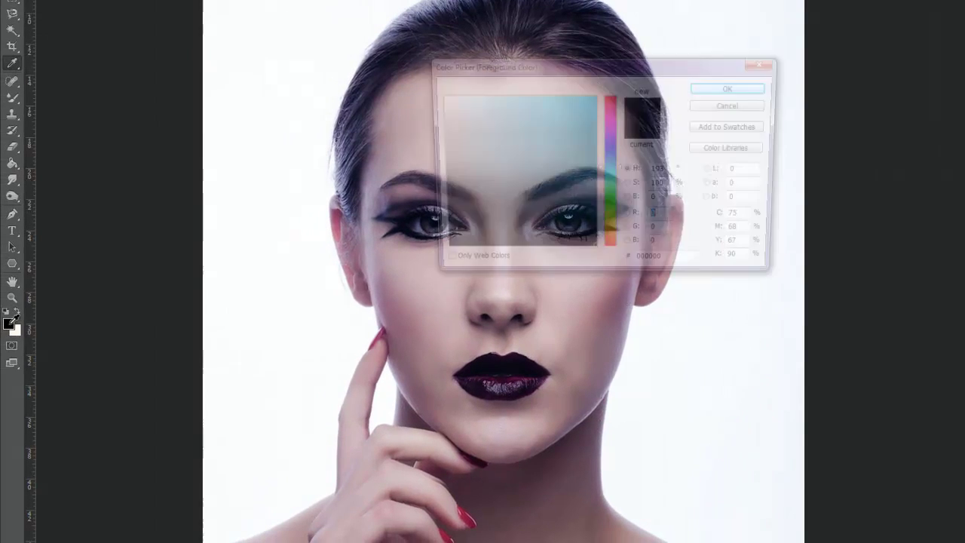
drag(581, 73, 764, 76)
drag(726, 188, 713, 204)
drag(794, 231, 802, 237)
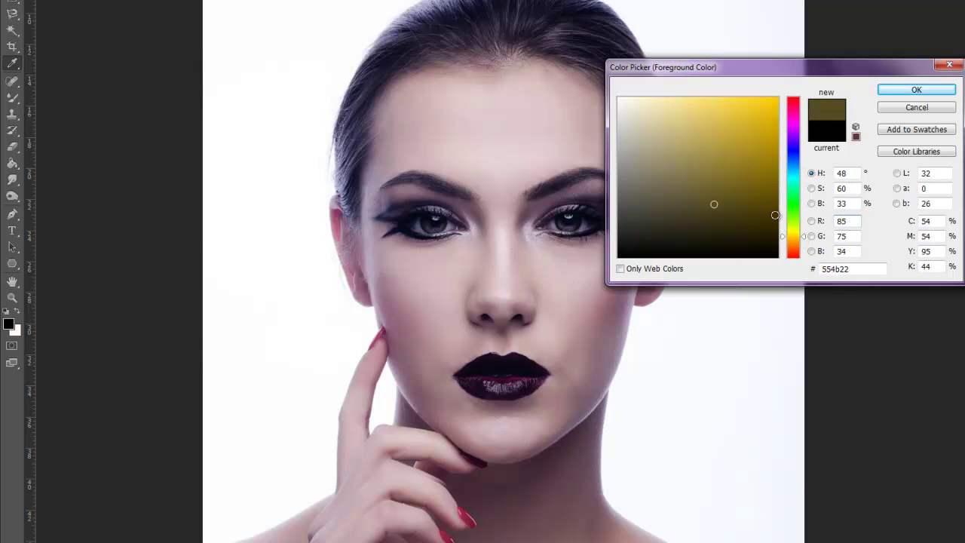
click(730, 123)
click(917, 110)
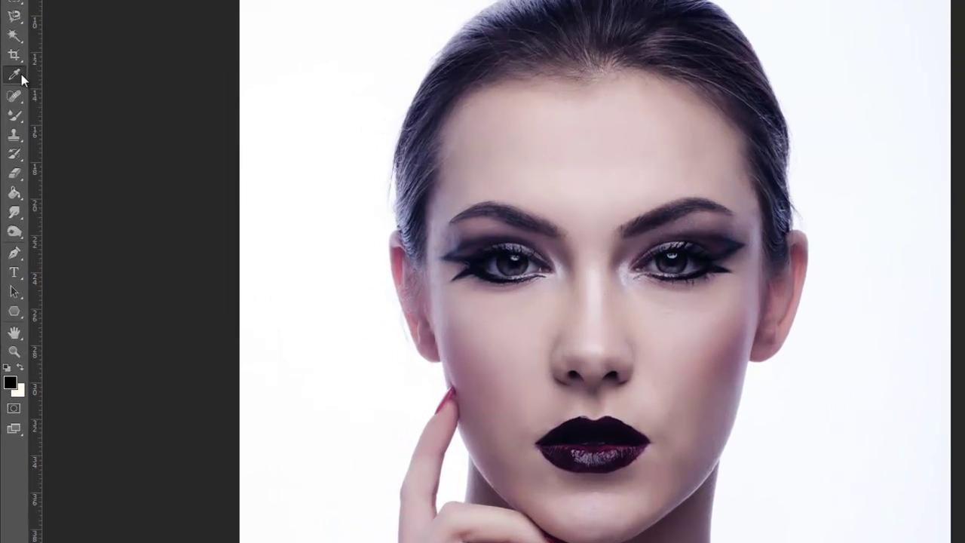
With the Eyedropper Tool, sample skin tones around the woman's nose as the foreground color and check the pick in the Color Picker.
right_click(21, 65)
click(78, 72)
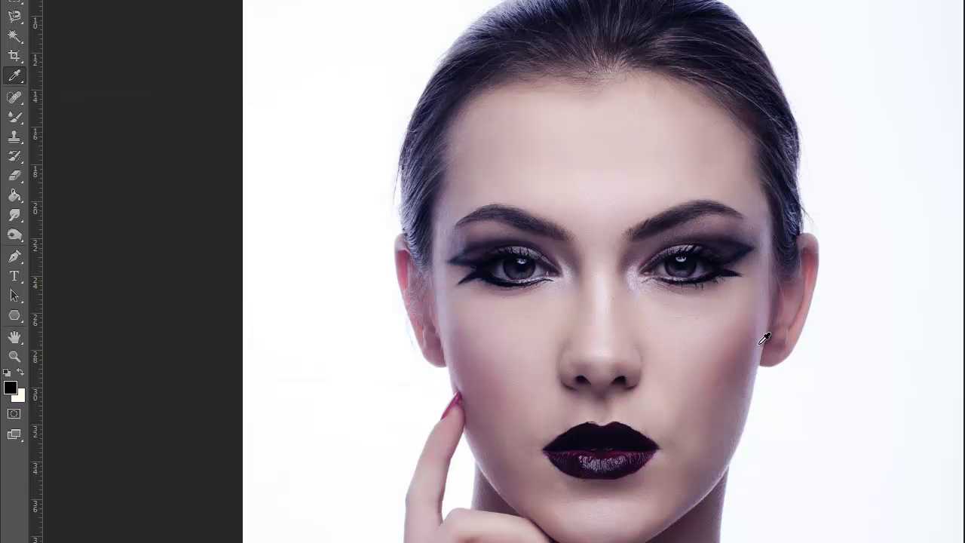
scroll(664, 339, up, 1)
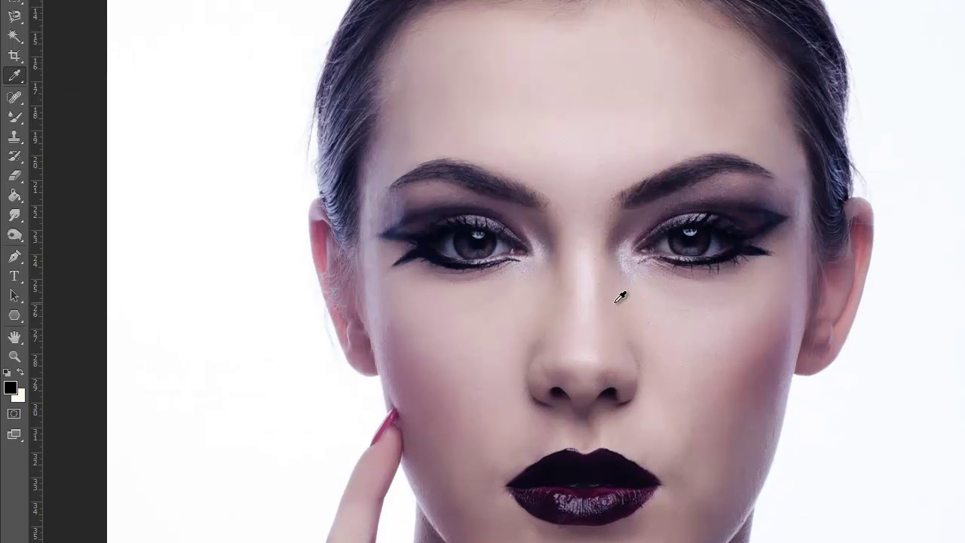
click(578, 325)
drag(578, 325, 559, 313)
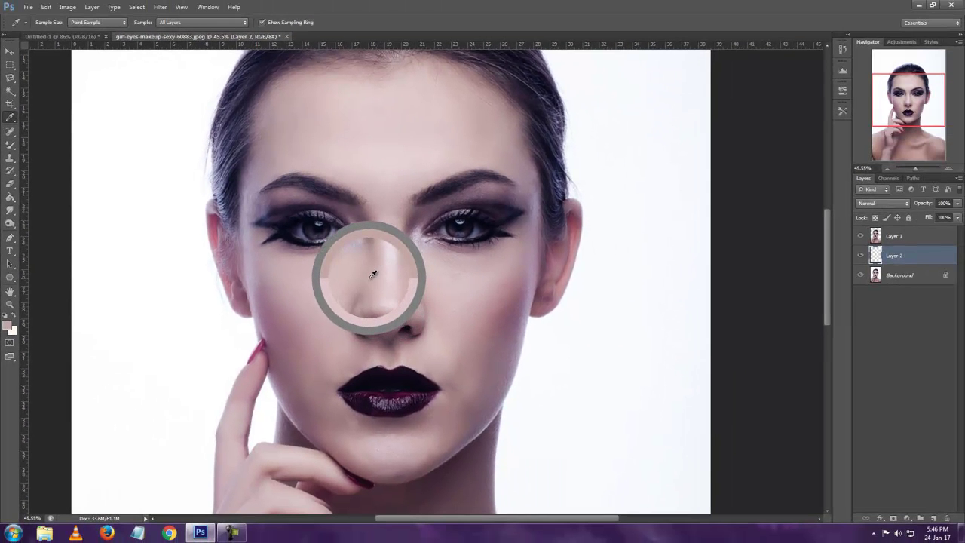
mouse_move(372, 274)
mouse_down()
mouse_move(374, 264)
mouse_move(384, 288)
mouse_up()
click(8, 326)
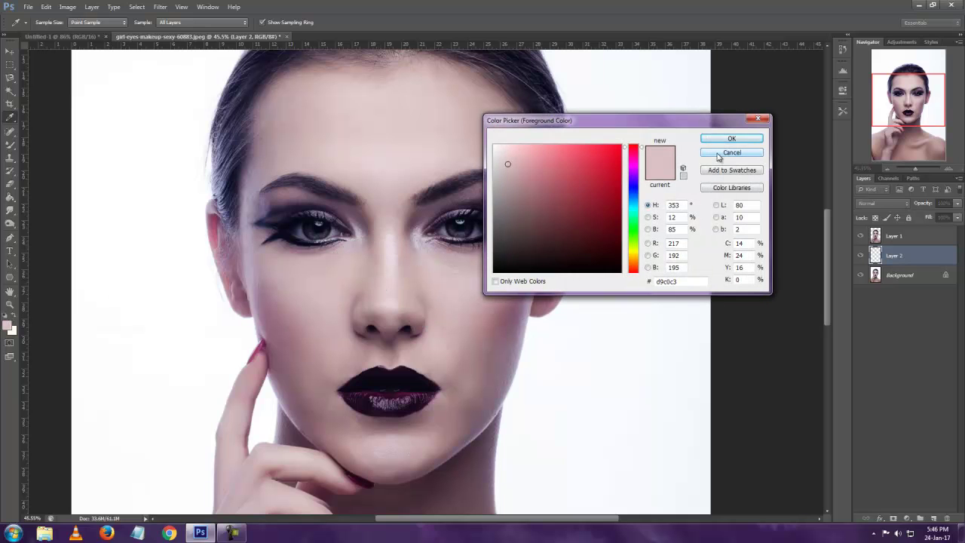
click(719, 153)
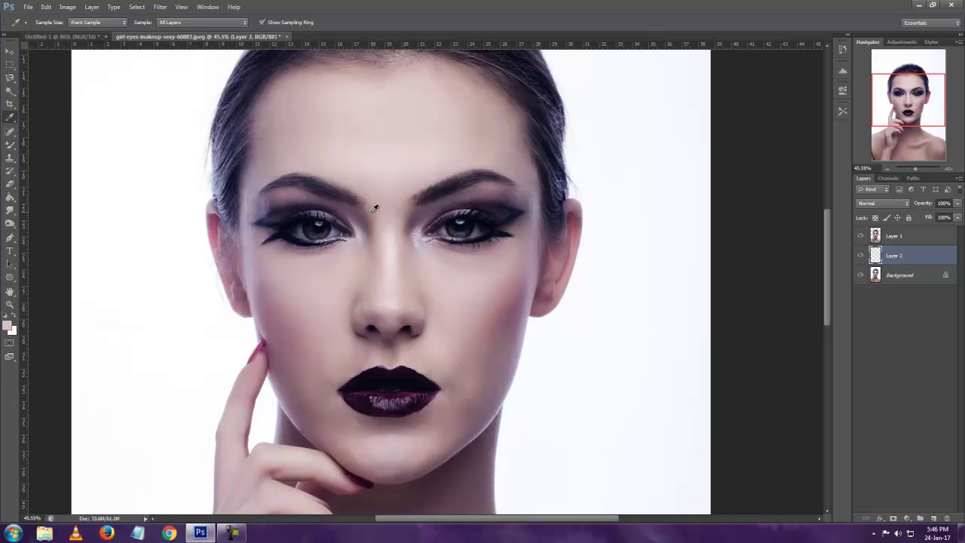
Sample a pale pink skin tone from the nose, fill Layer 2 with it using the Paint Bucket, and undo the fill.
click(383, 287)
scroll(556, 232, down, 3)
key(alt)
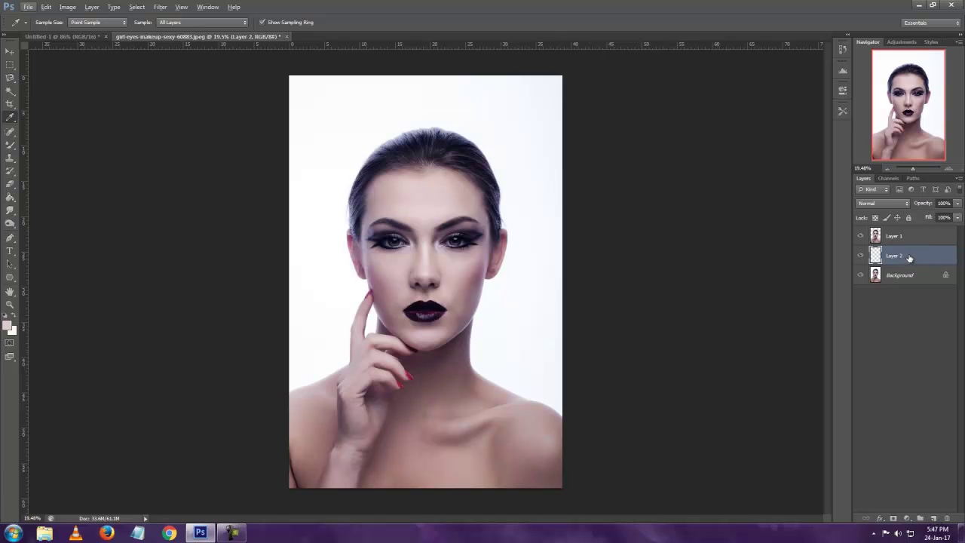
key(g)
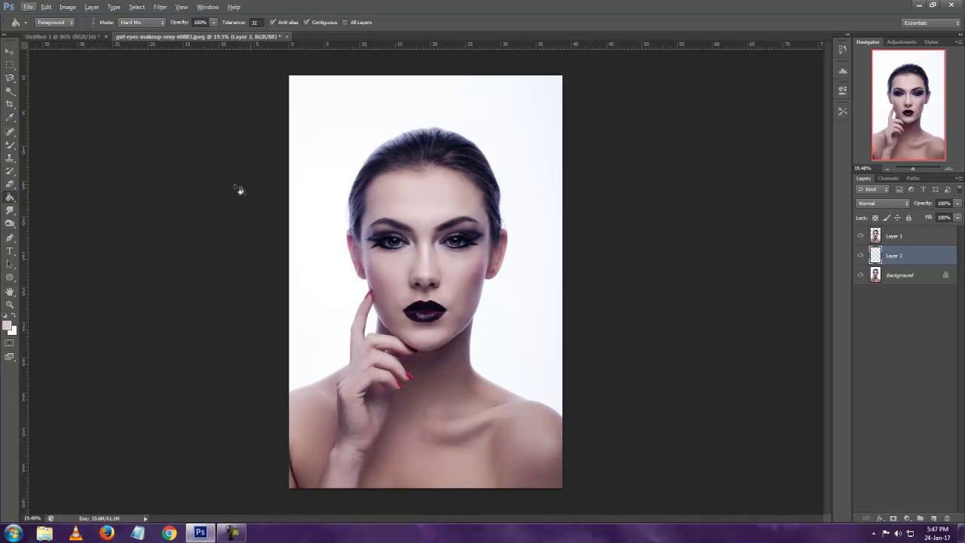
click(309, 146)
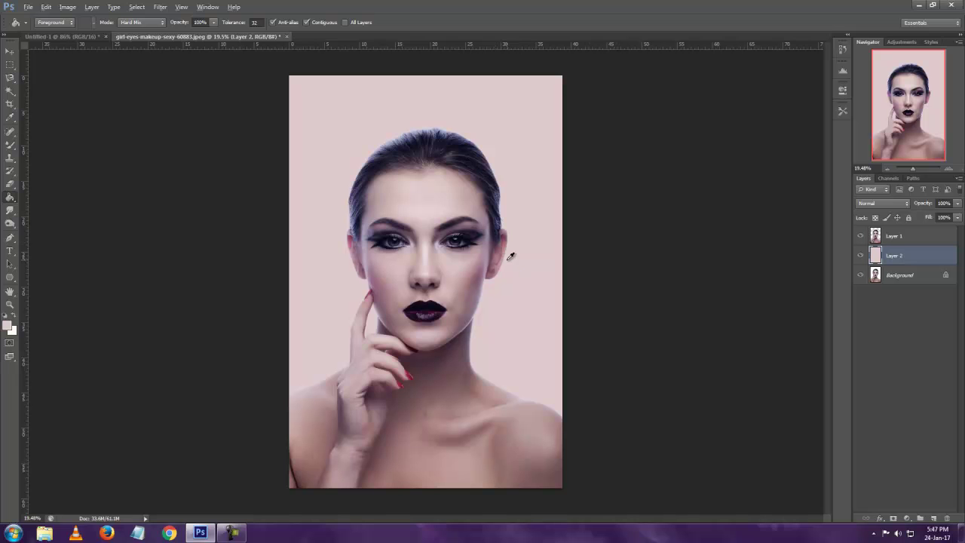
scroll(511, 256, up, 2)
key(ctrl+z)
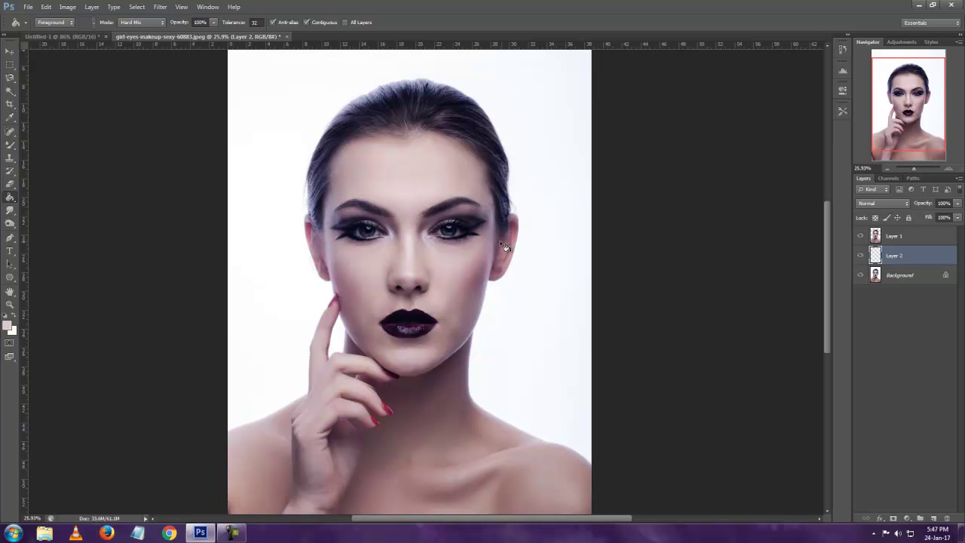
Try purple, dusty pink and white fills on Layer 2 using colors sampled from the portrait, undoing the colored ones.
key(i)
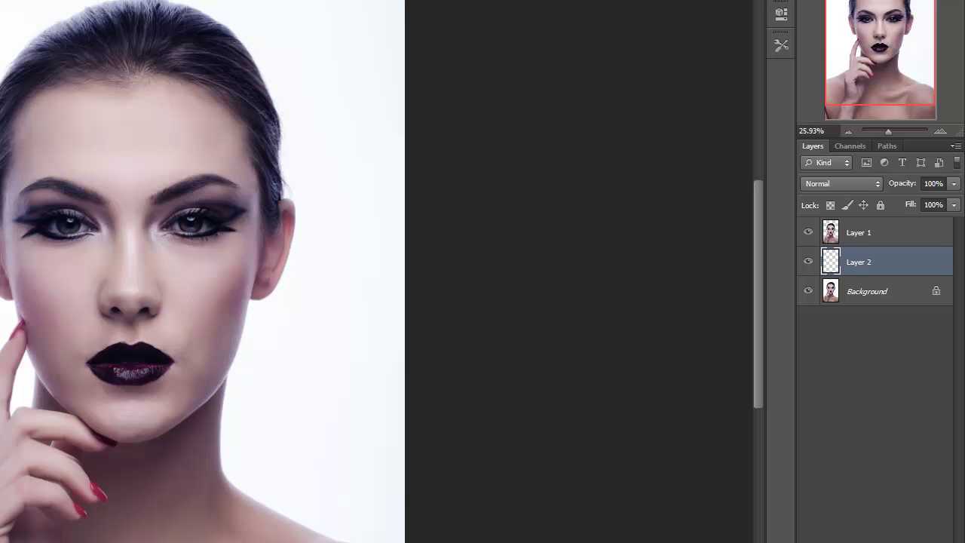
click(340, 138)
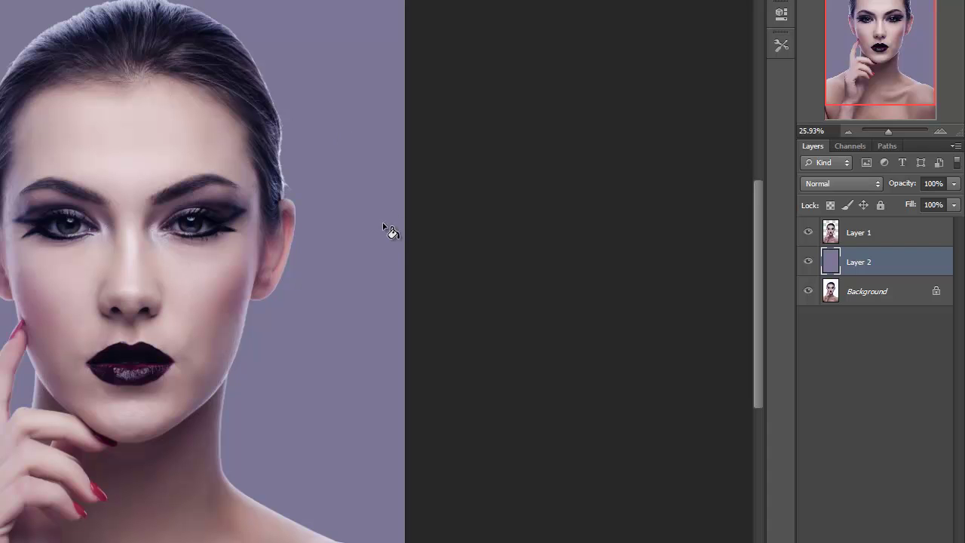
key(ctrl+z)
key(i)
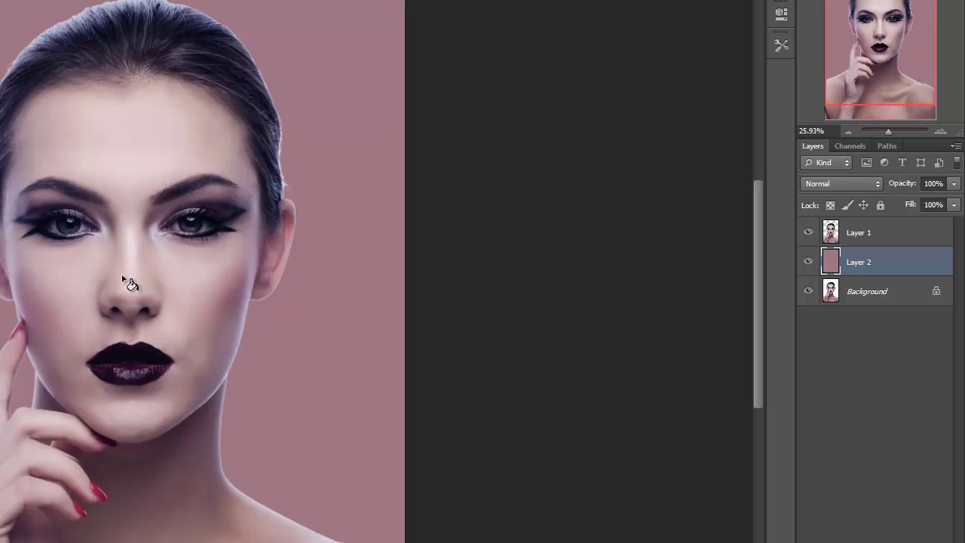
key(ctrl+z)
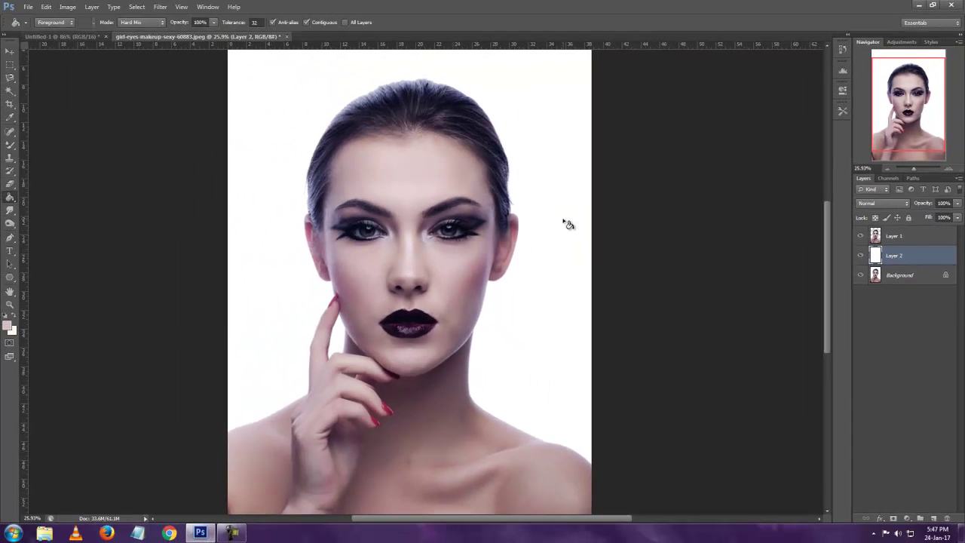
scroll(569, 224, down, 3)
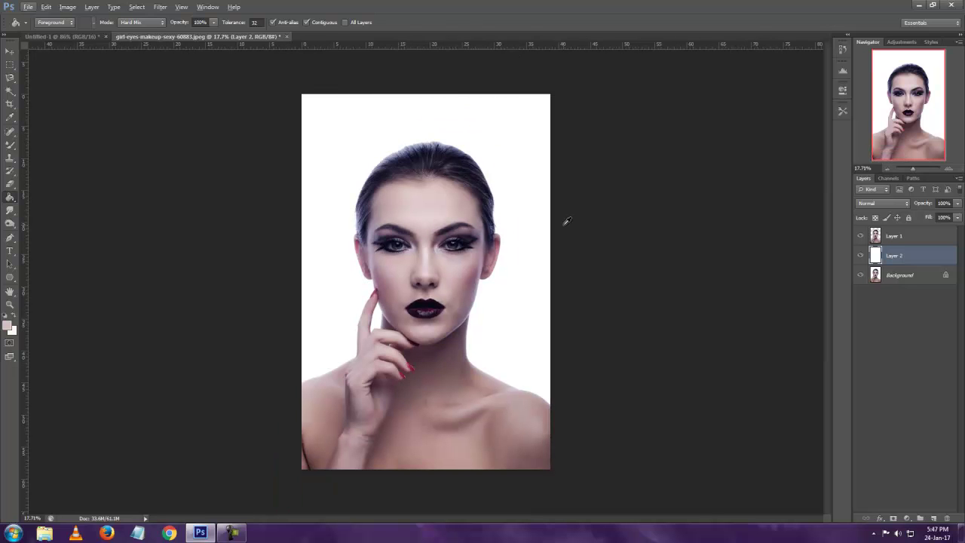
Choose the Spot Healing Brush Tool and close the portrait document without saving.
click(13, 131)
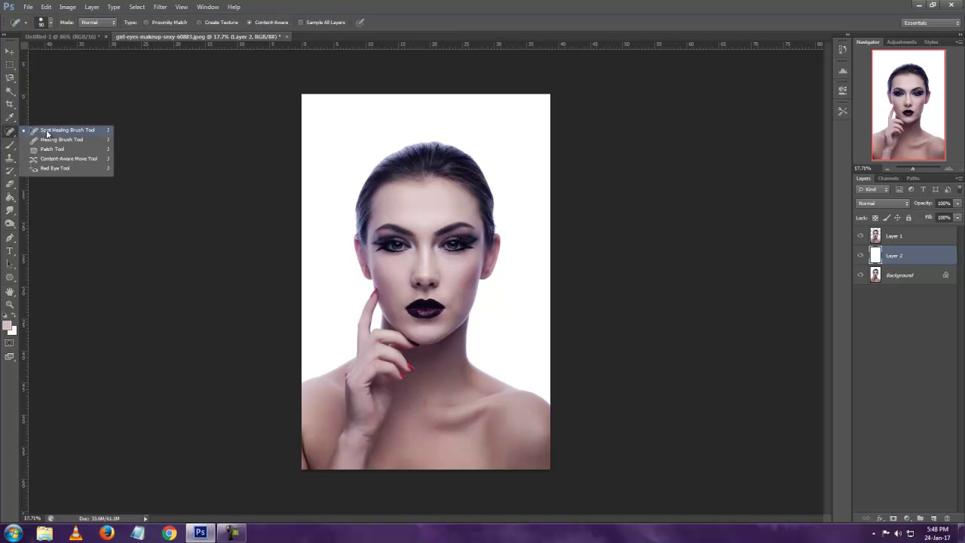
click(47, 132)
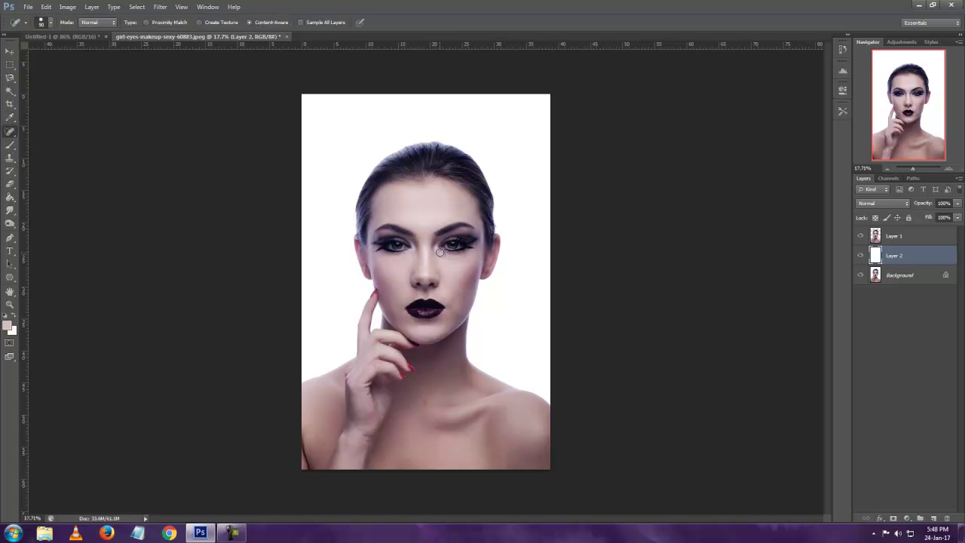
click(287, 37)
click(499, 201)
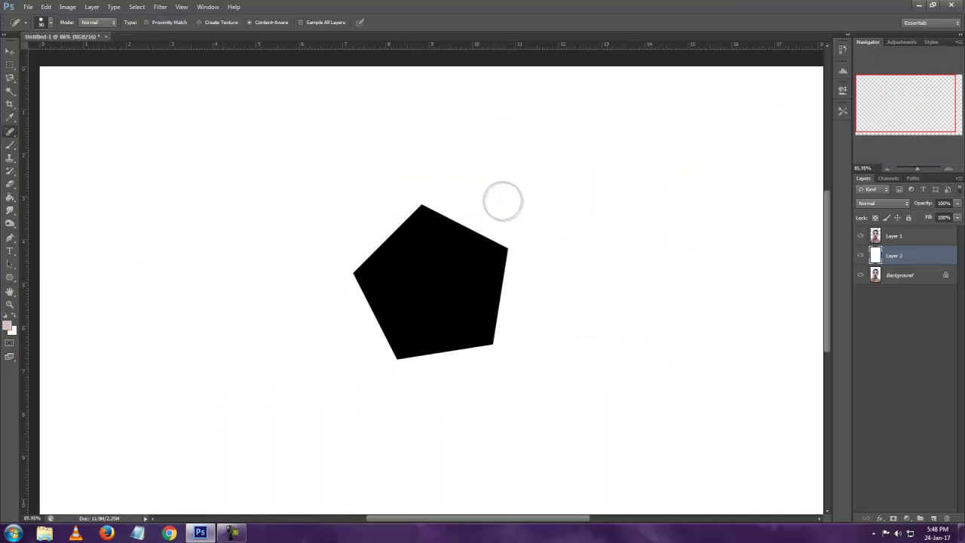
Open Blemishes-on-chin.jpg from the Images folder.
click(28, 7)
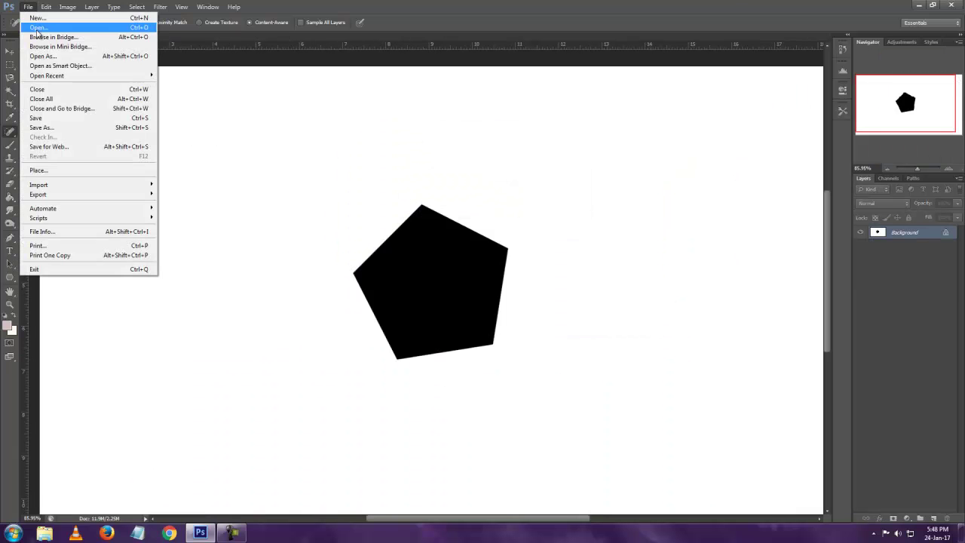
click(38, 27)
click(291, 83)
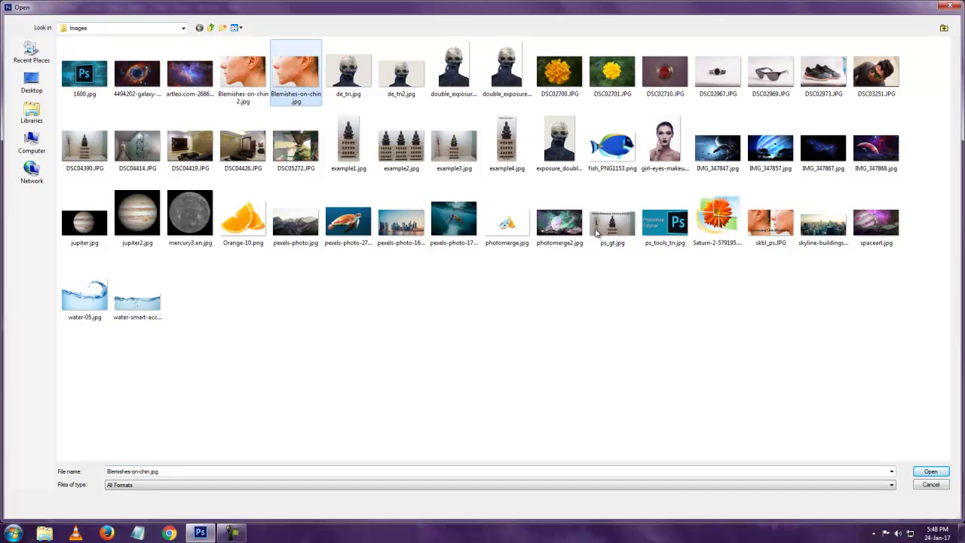
click(931, 472)
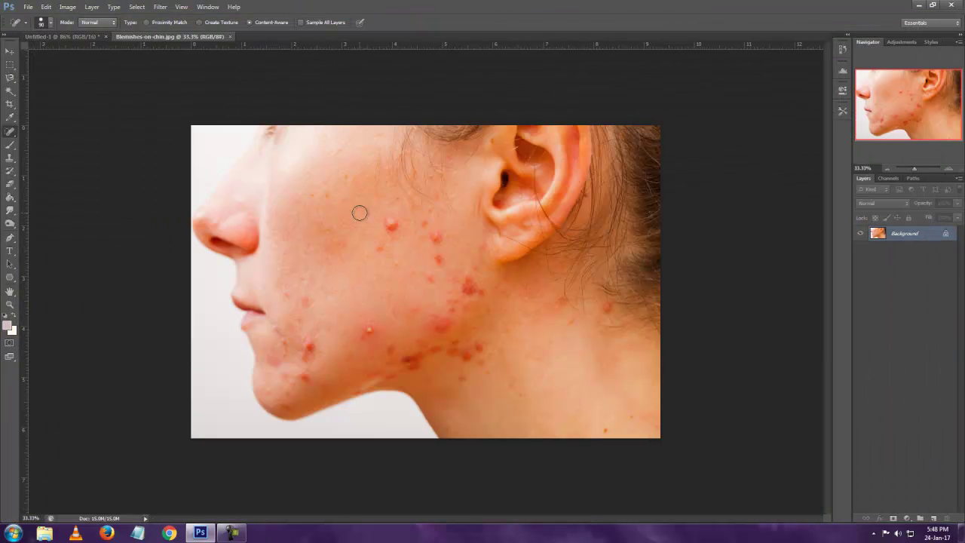
Try the Spot Healing Brush on the large pimple on the upper cheek, and undo the correction.
scroll(384, 248, up, 3)
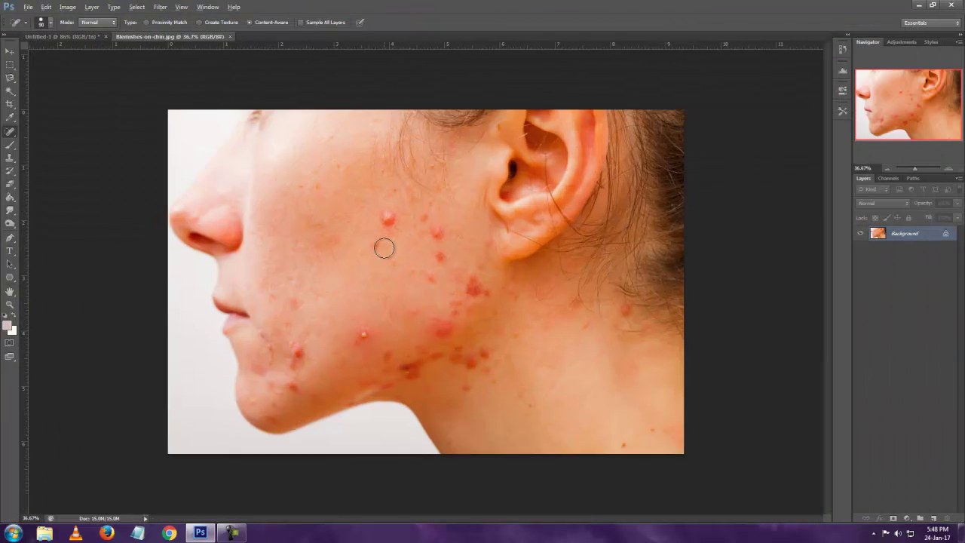
right_click(10, 132)
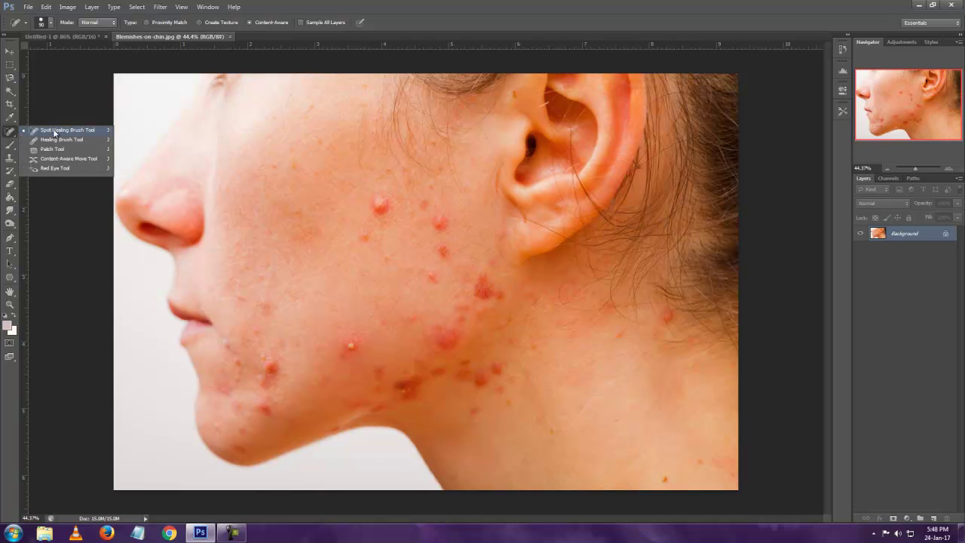
click(54, 131)
click(380, 205)
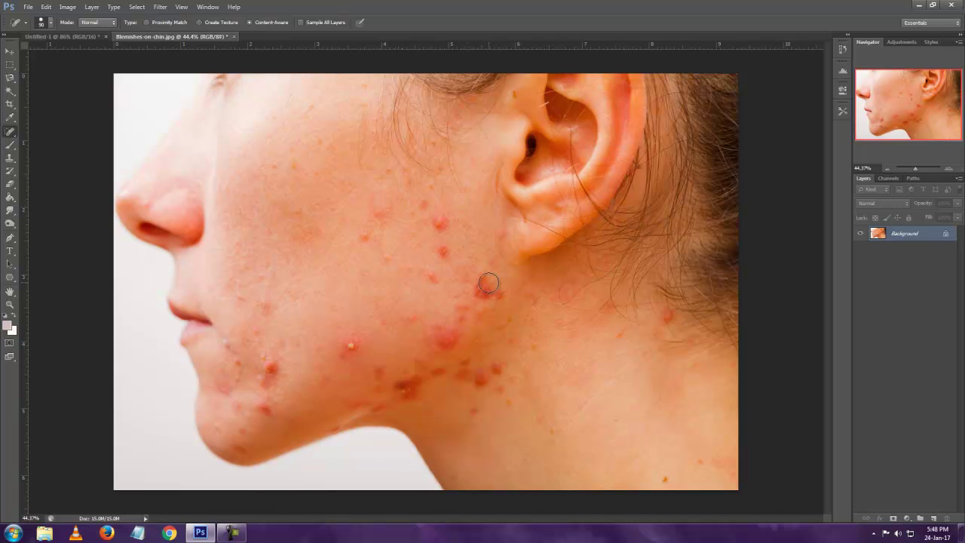
key(ctrl+z)
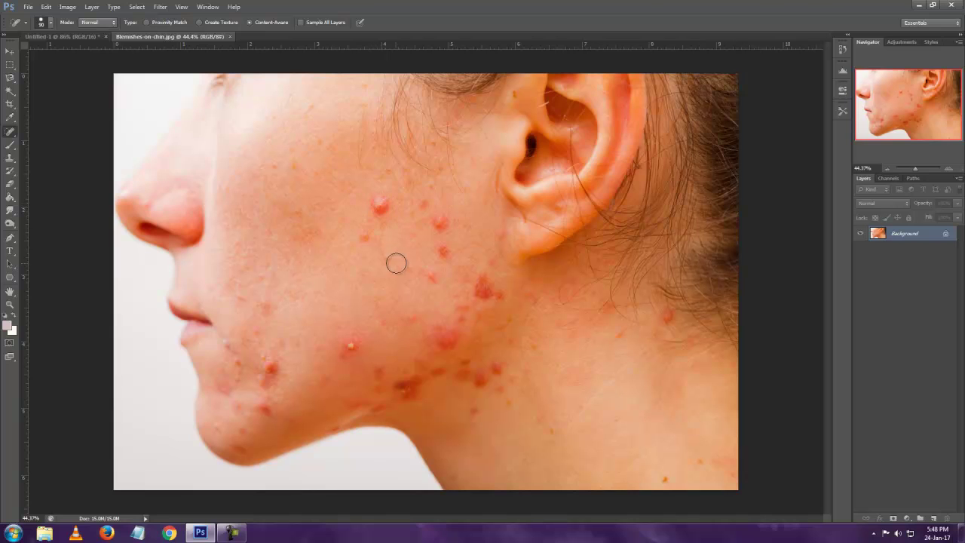
Enlarge the spot healing brush to 125 and remove the large upper-cheek pimple and the two small spots below it.
scroll(417, 222, up, 2)
key(bracketright)
key(bracketright)
click(366, 191)
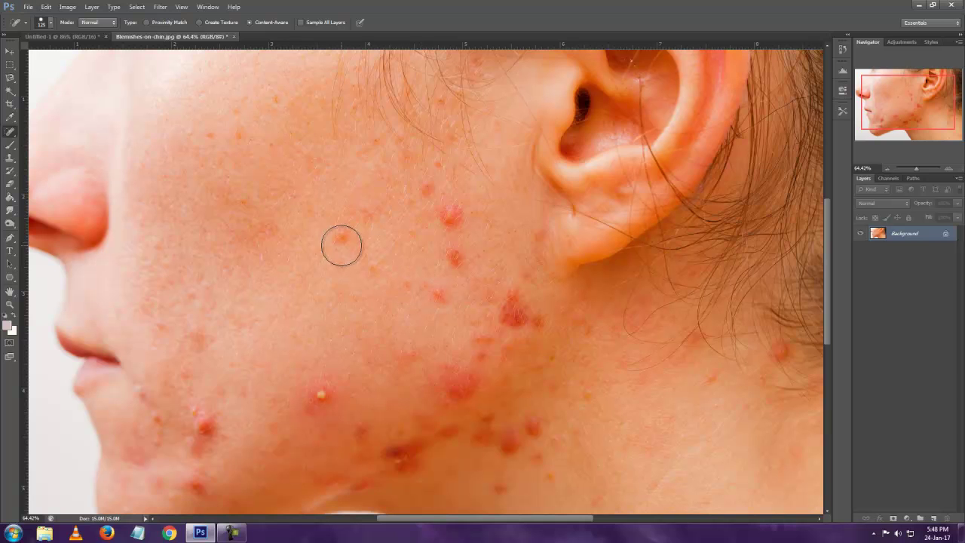
click(341, 238)
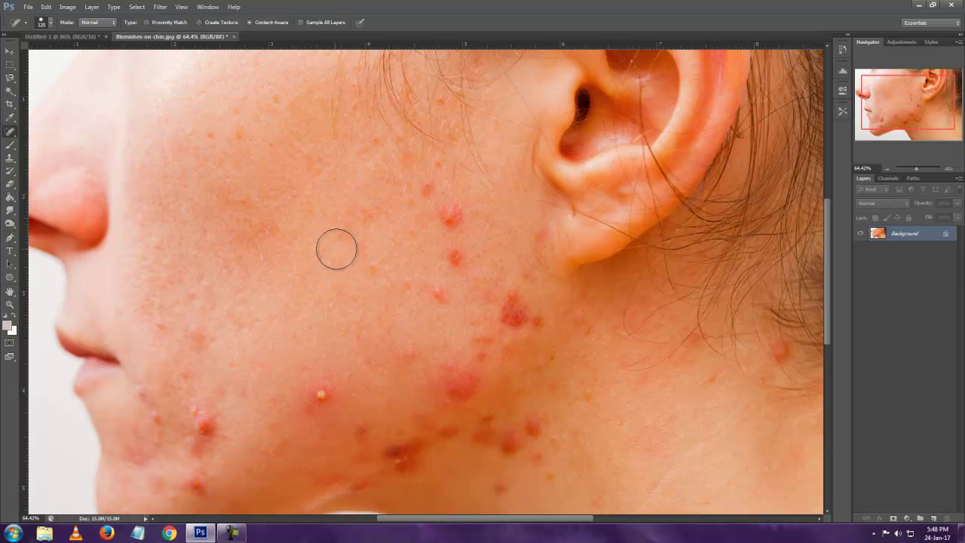
click(379, 270)
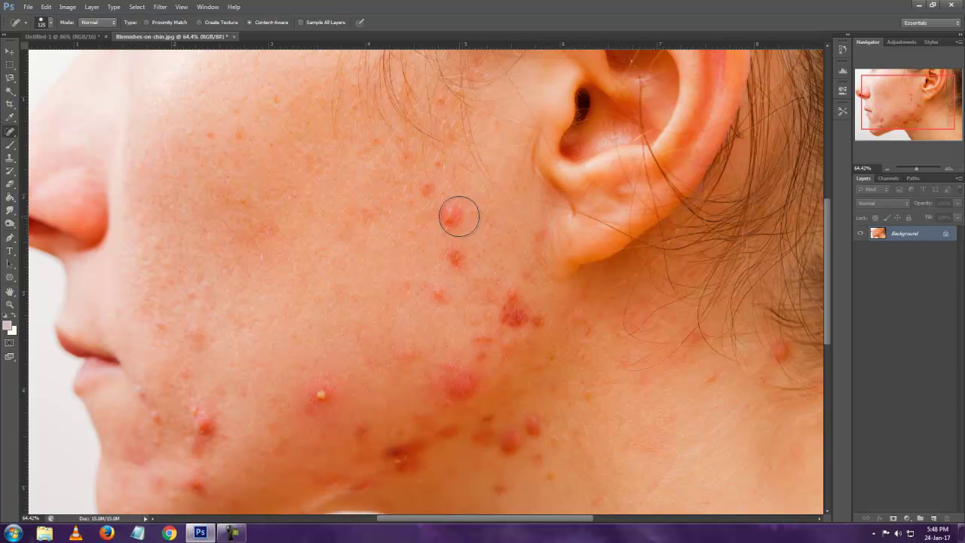
Spot-heal the red blemishes on the cheek in front of the ear, the small spot nearer the nose, and the white-headed lower-cheek pimple.
click(458, 216)
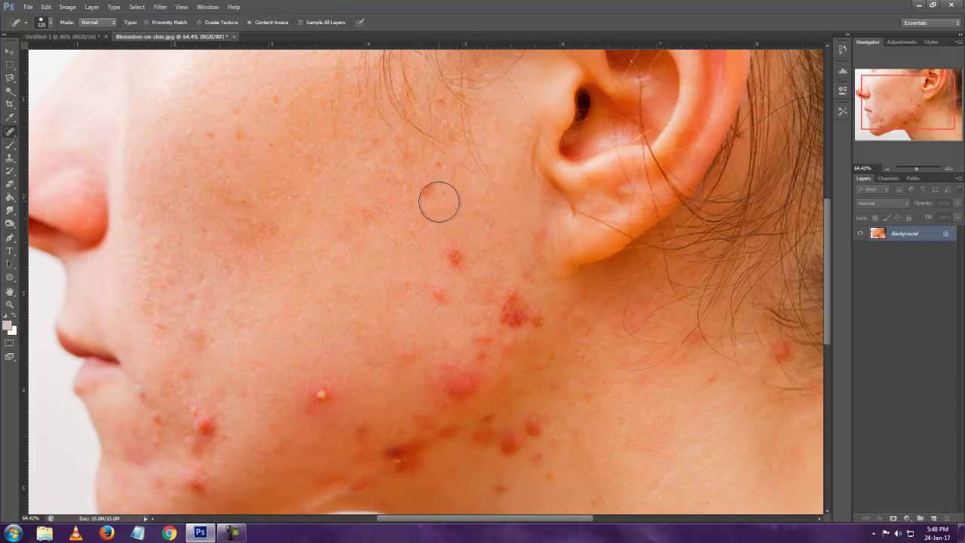
click(428, 191)
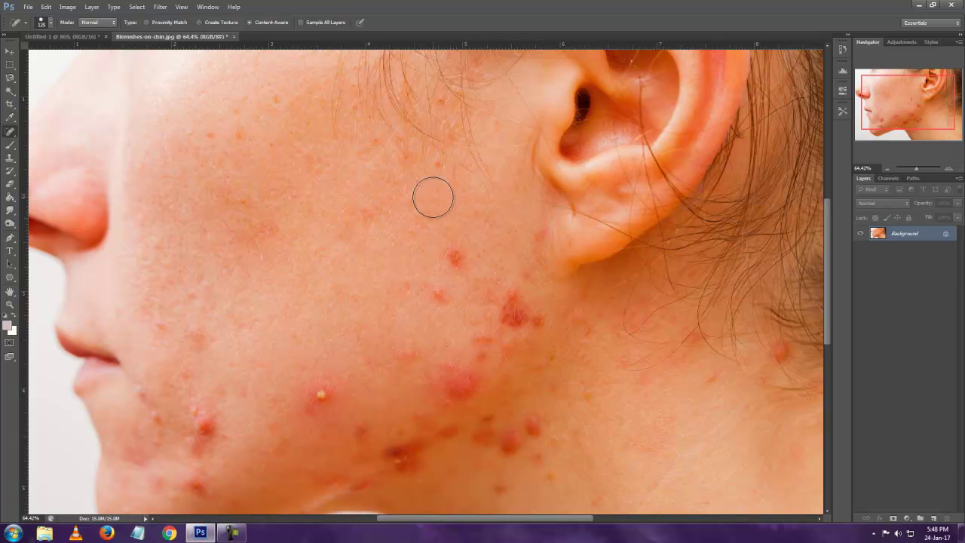
click(244, 133)
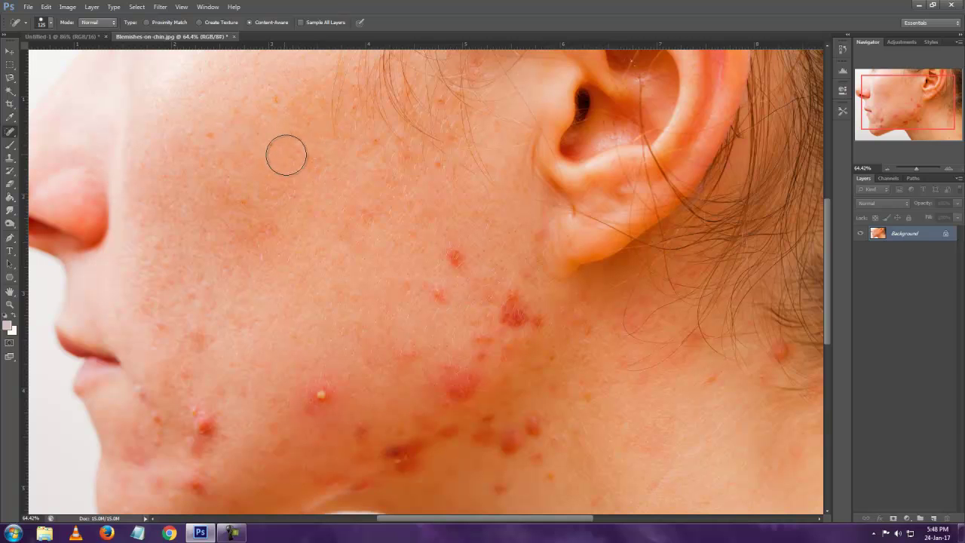
click(438, 165)
click(458, 257)
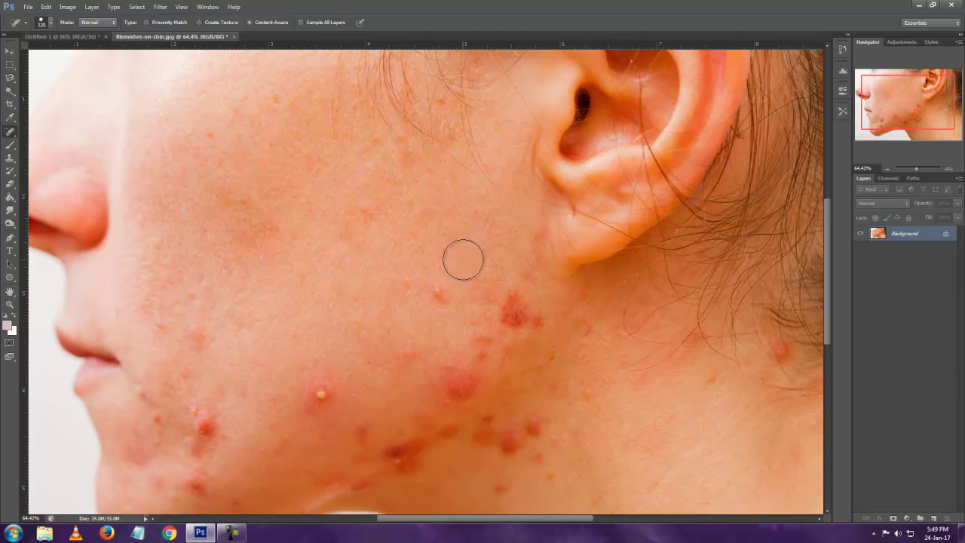
click(439, 291)
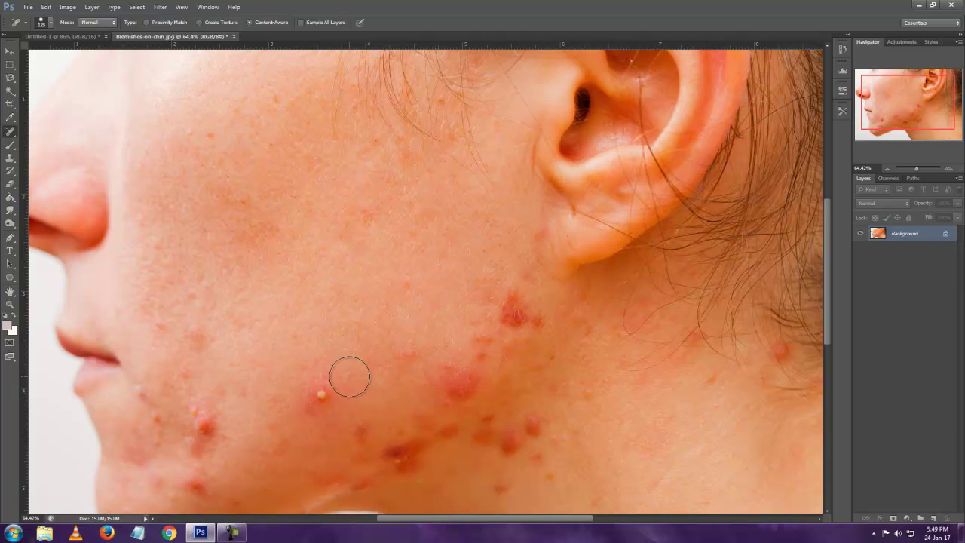
click(325, 396)
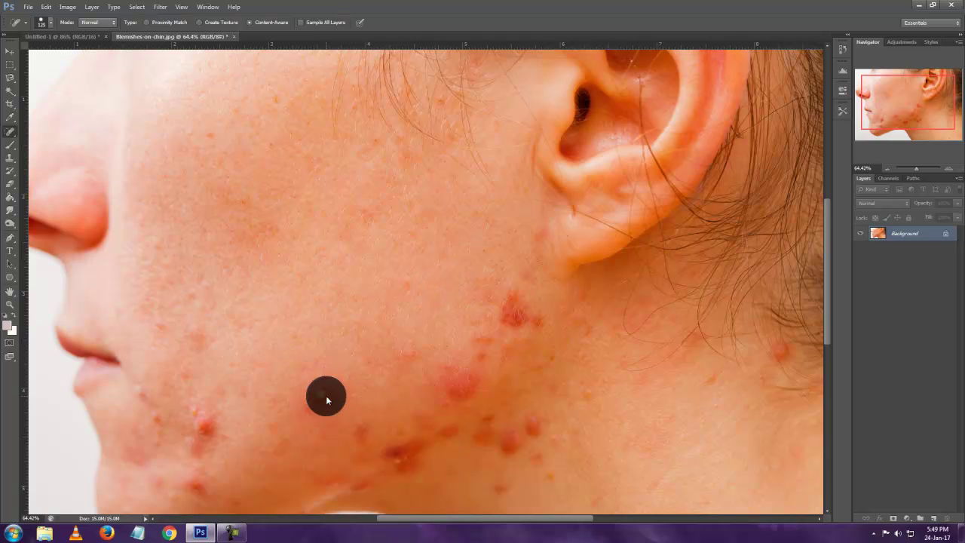
With the Healing Brush, sample clean cheek skin and heal the large red pimple on the chin below the mouth.
right_click(10, 132)
click(62, 140)
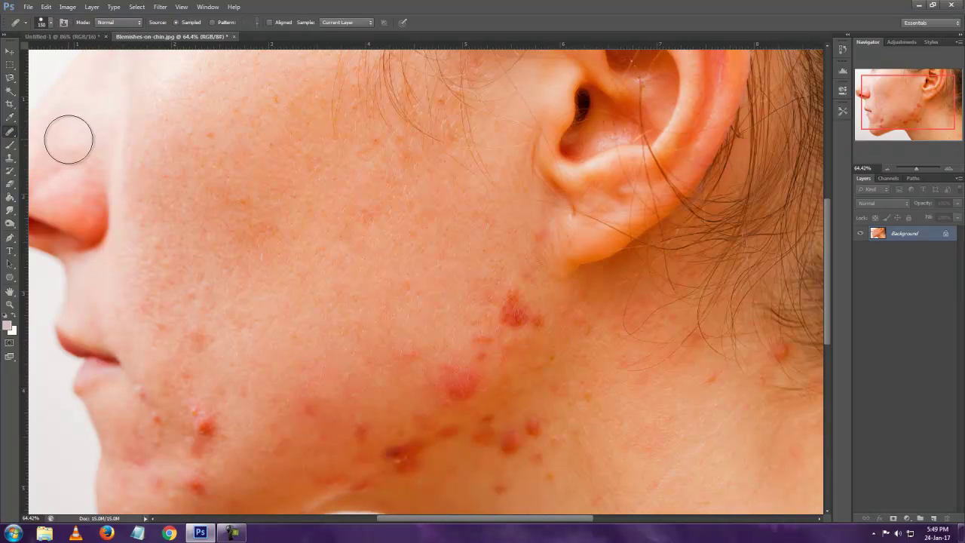
click(205, 428)
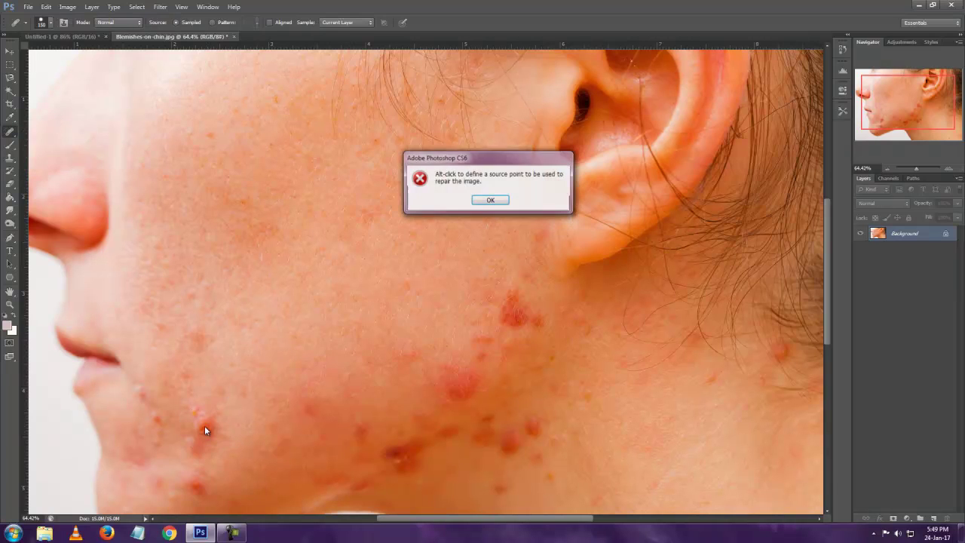
click(491, 200)
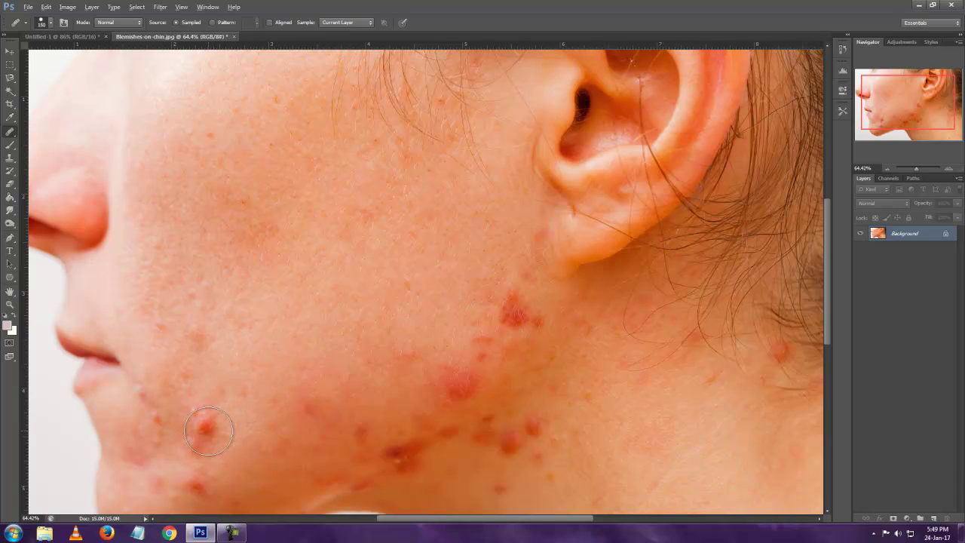
alt+click(243, 383)
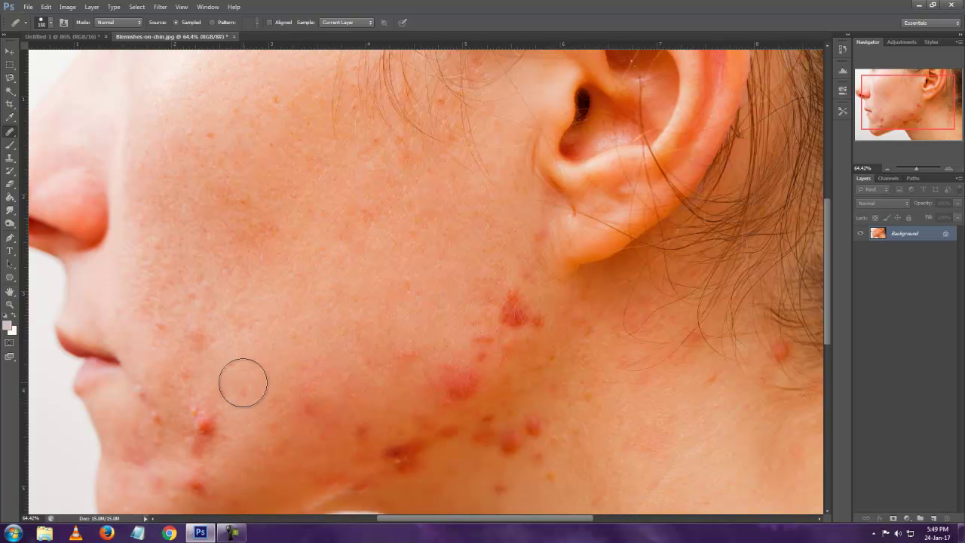
click(208, 426)
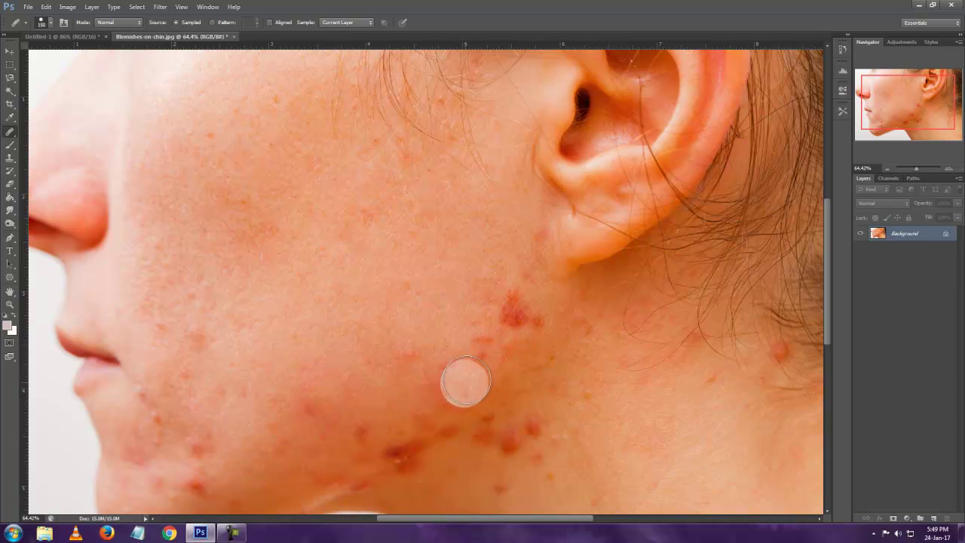
Sample the red blemish below the earlobe, paint copies of it onto the cheek, and heal them using clean skin as the source.
alt+click(516, 315)
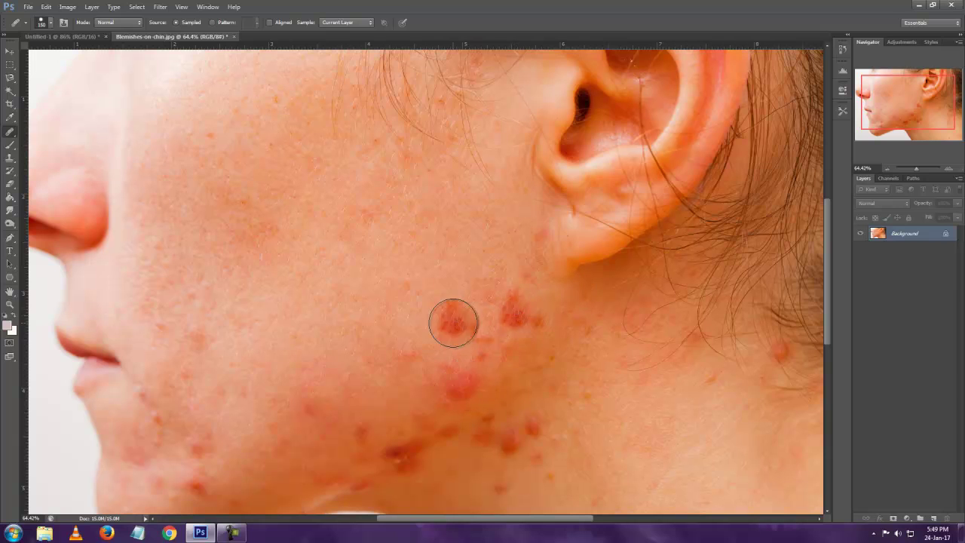
click(319, 344)
click(374, 283)
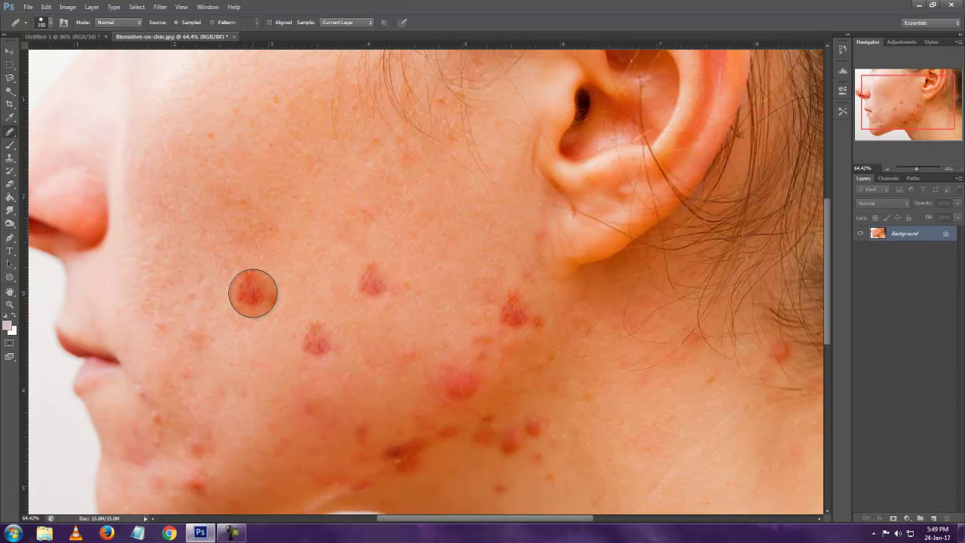
click(314, 341)
alt+click(326, 270)
click(382, 281)
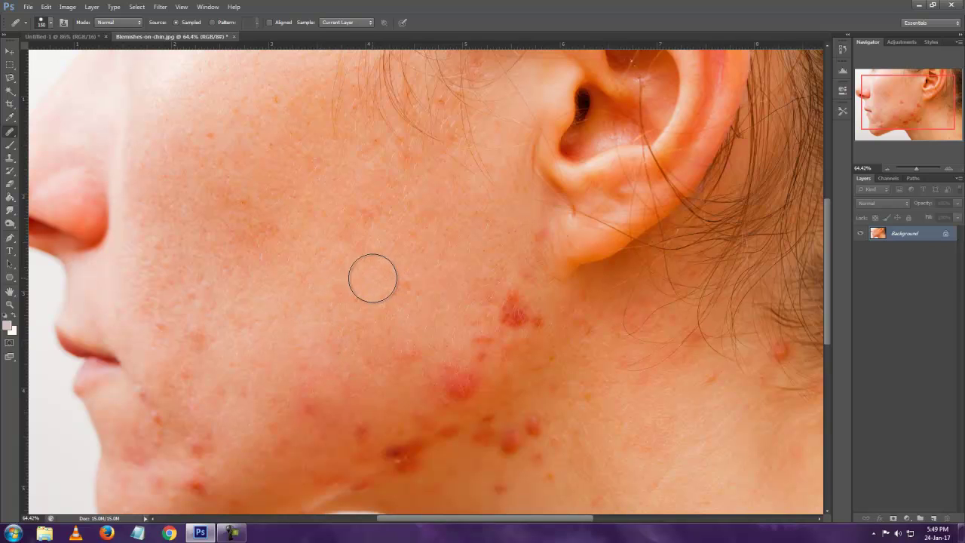
alt+click(286, 377)
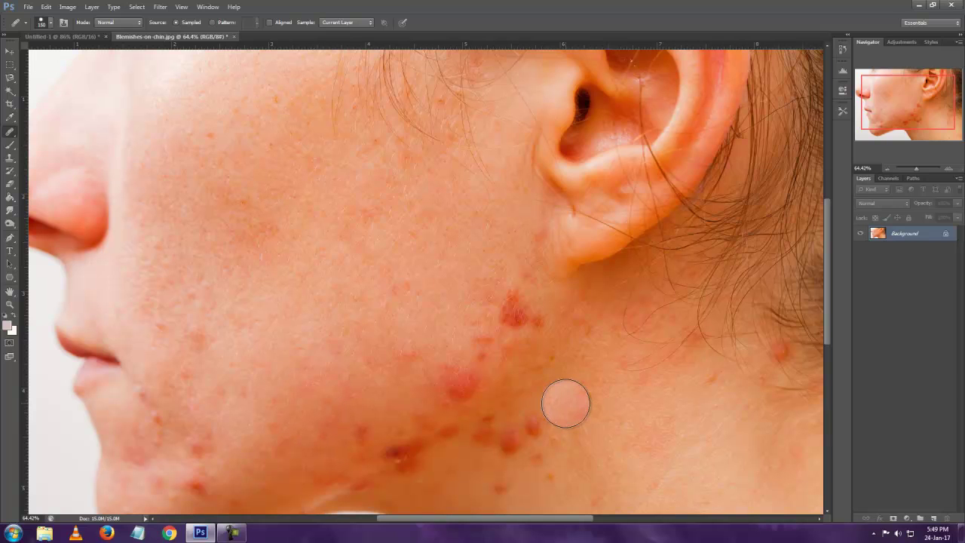
right_click(10, 133)
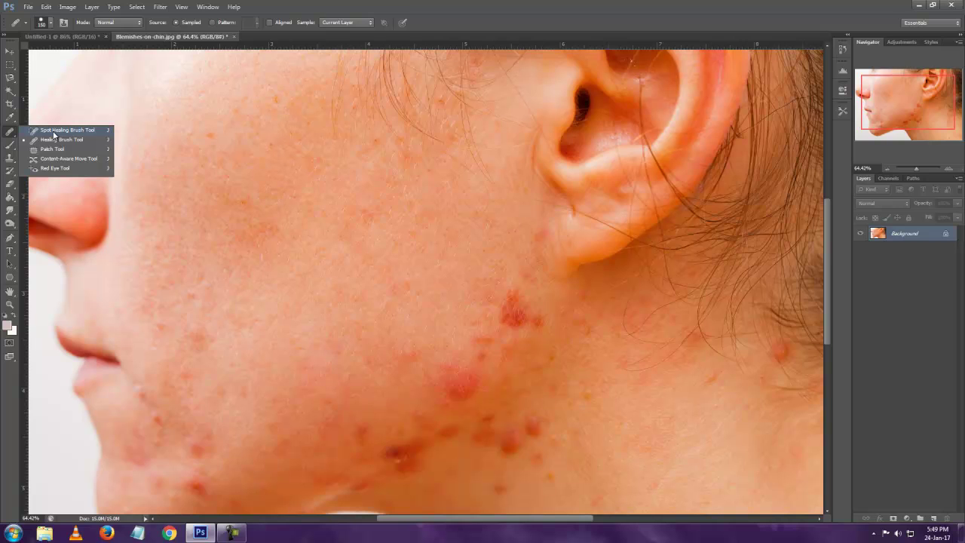
click(54, 131)
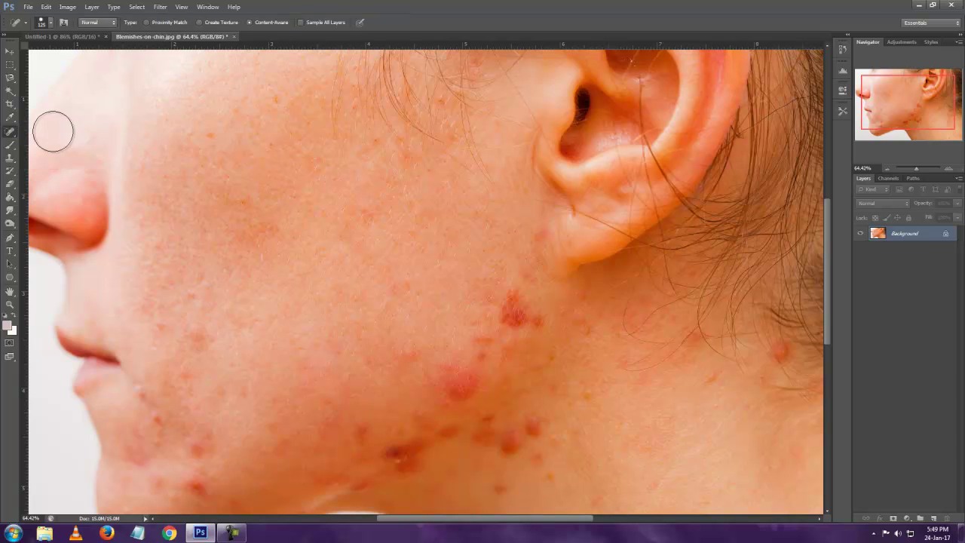
right_click(12, 134)
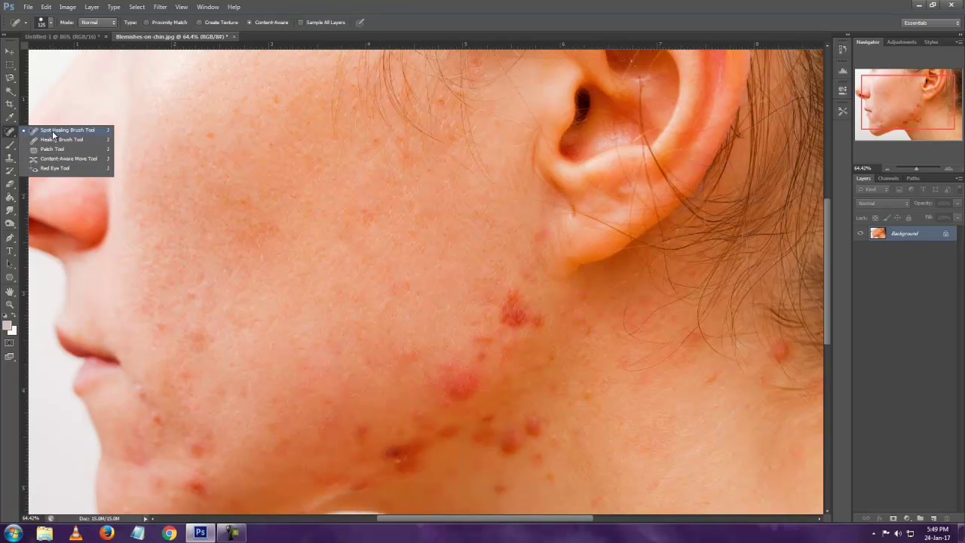
click(63, 131)
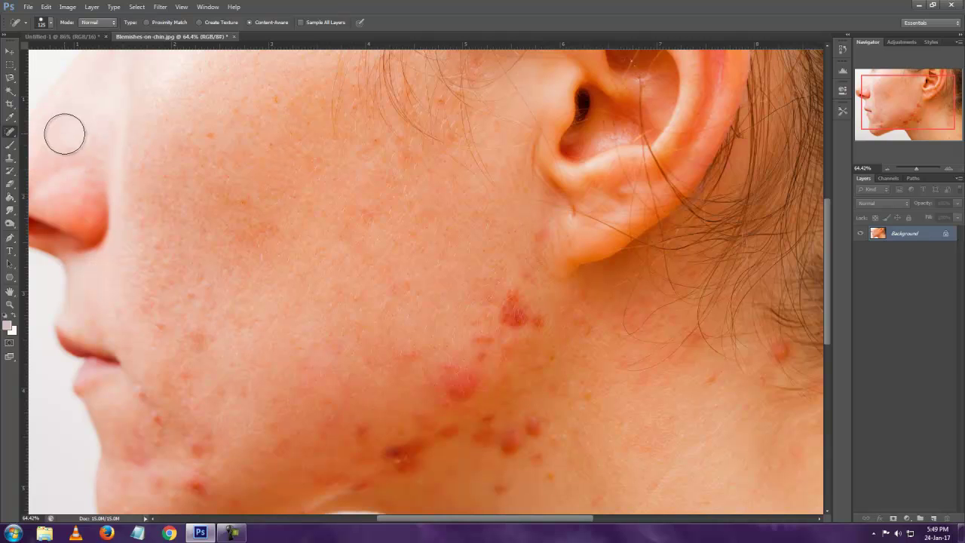
With the Patch Tool, patch the spot on the cheek beside the mouth, the faint mark above it and the small red chin spot.
right_click(12, 134)
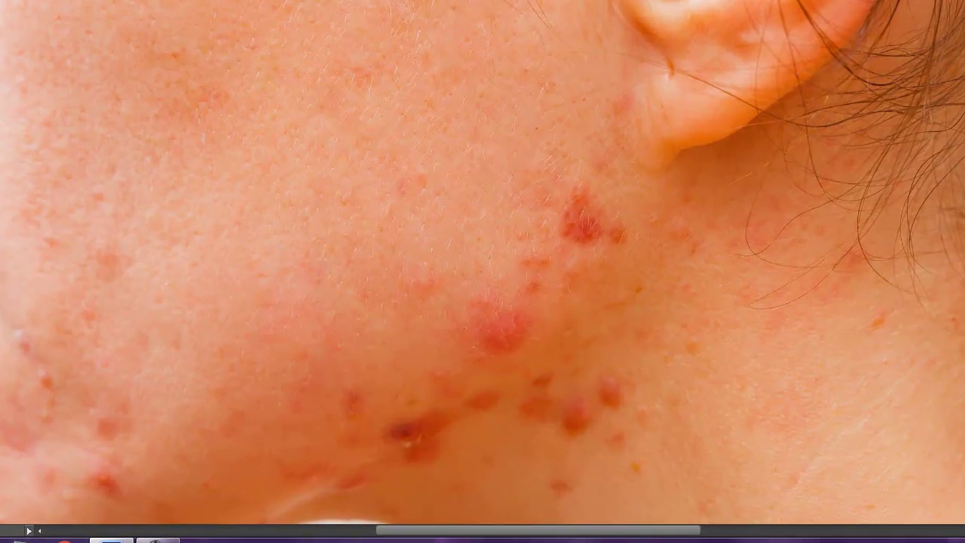
mouse_move(98, 238)
mouse_down()
mouse_move(104, 275)
mouse_move(149, 288)
mouse_move(143, 236)
mouse_move(113, 232)
mouse_move(92, 243)
mouse_move(103, 253)
mouse_move(206, 231)
mouse_up()
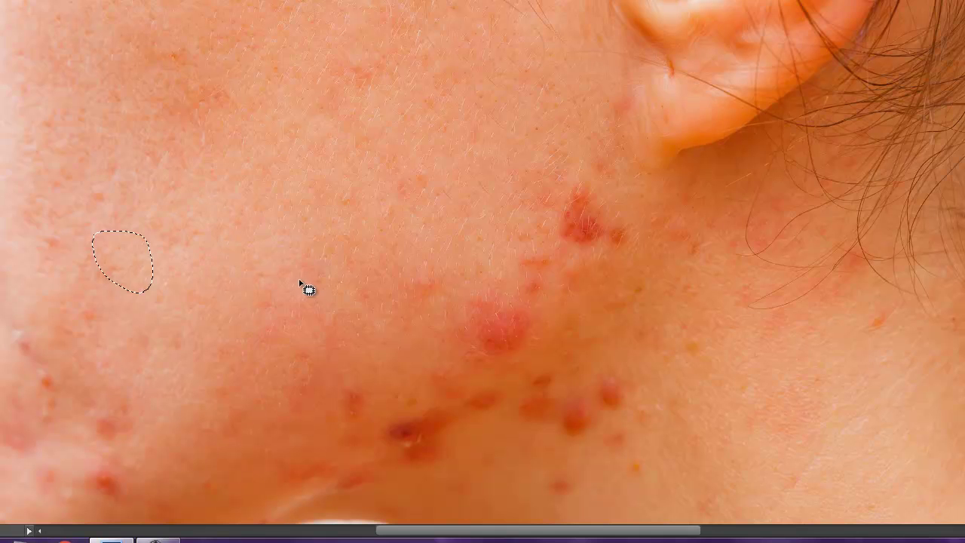
key(ctrl+d)
mouse_move(81, 195)
mouse_down()
mouse_move(136, 206)
mouse_move(110, 170)
mouse_move(90, 172)
mouse_move(80, 192)
mouse_move(88, 202)
mouse_move(192, 242)
mouse_up()
key(ctrl+d)
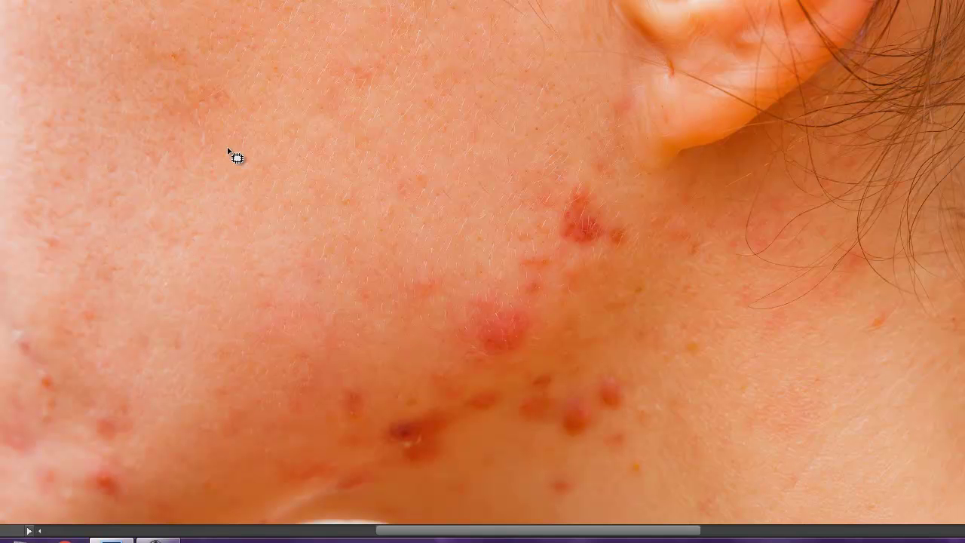
mouse_move(32, 370)
mouse_down()
mouse_move(49, 394)
mouse_move(49, 369)
mouse_move(36, 368)
mouse_move(82, 352)
mouse_up()
key(ctrl+d)
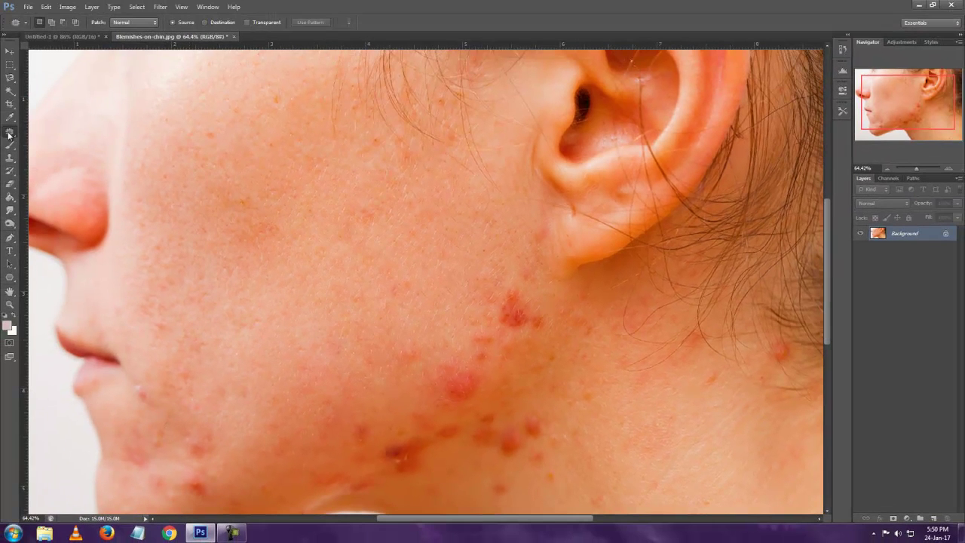
right_click(9, 134)
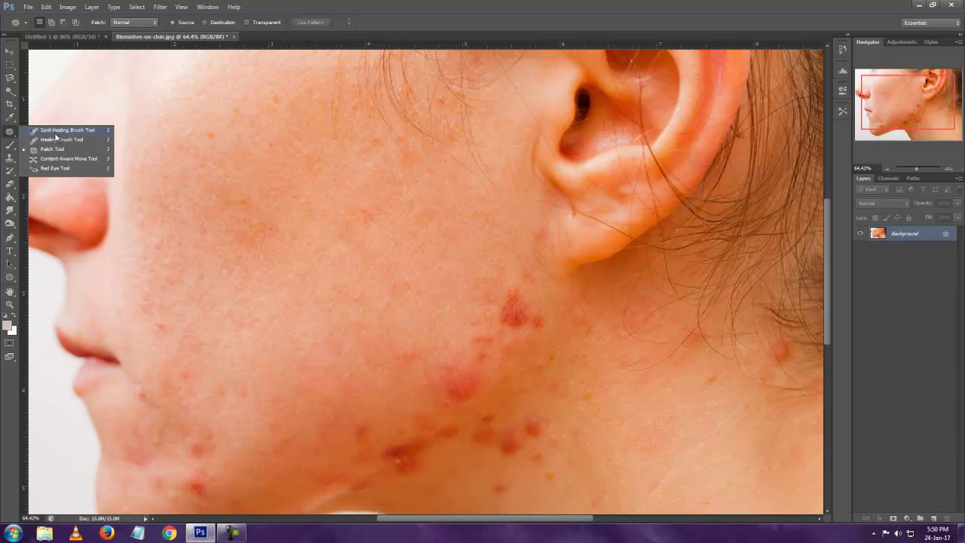
click(58, 130)
right_click(11, 147)
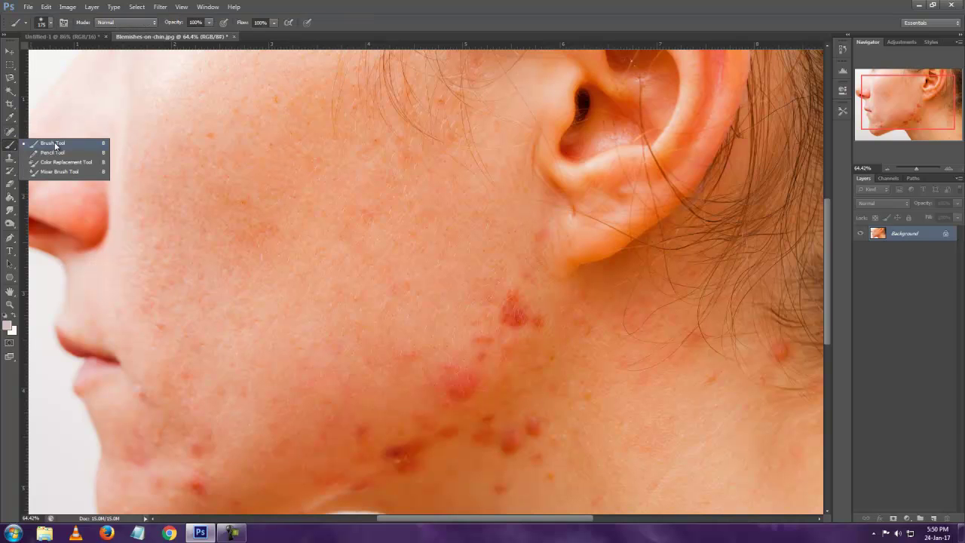
click(10, 150)
Set the Clone Stamp brush size to 125 and clone nearby clean skin over the small red marks in the middle of the cheek.
right_click(11, 159)
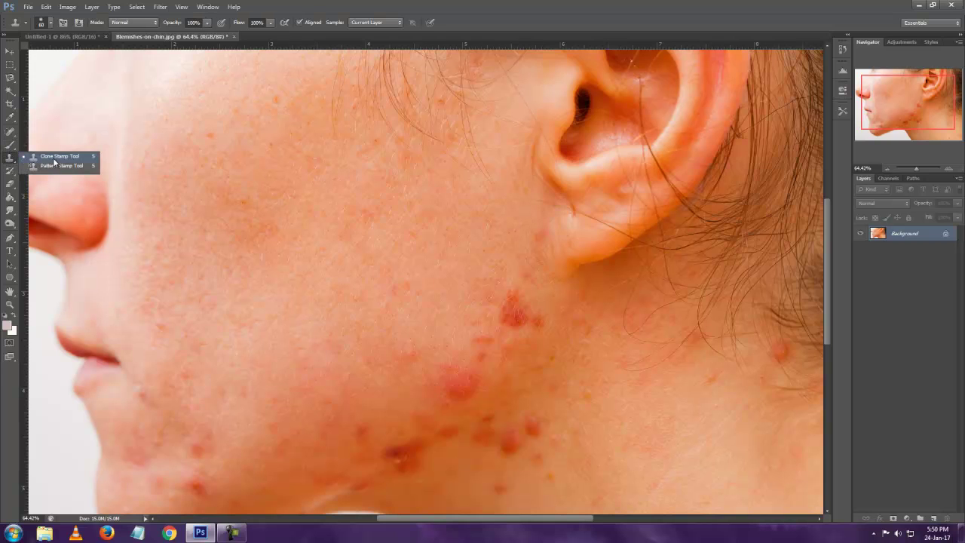
click(54, 159)
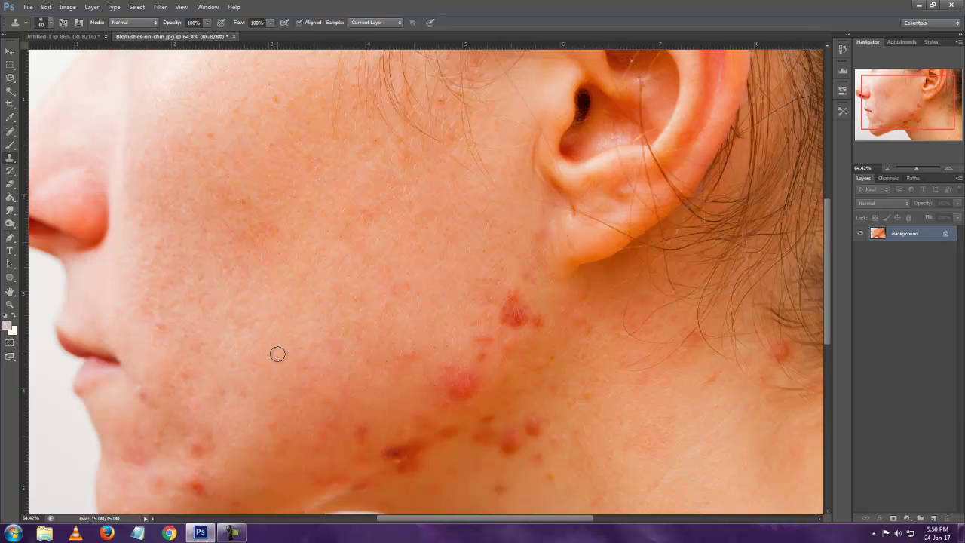
right_click(11, 160)
click(42, 157)
scroll(247, 326, up, 2)
mouse_move(383, 359)
mouse_down()
mouse_move(459, 213)
mouse_move(394, 338)
mouse_up()
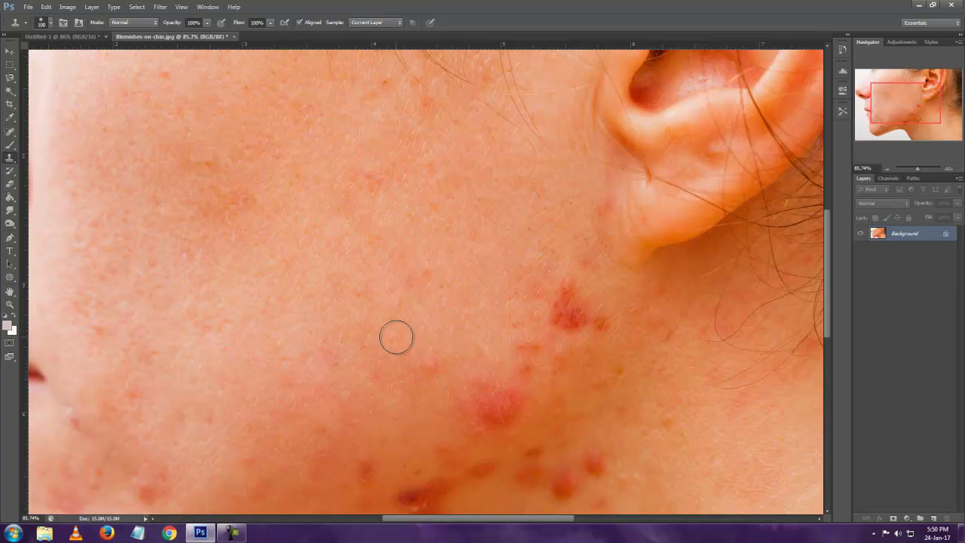
key(bracketright)
key(bracketright)
key(bracketright)
key(bracketright)
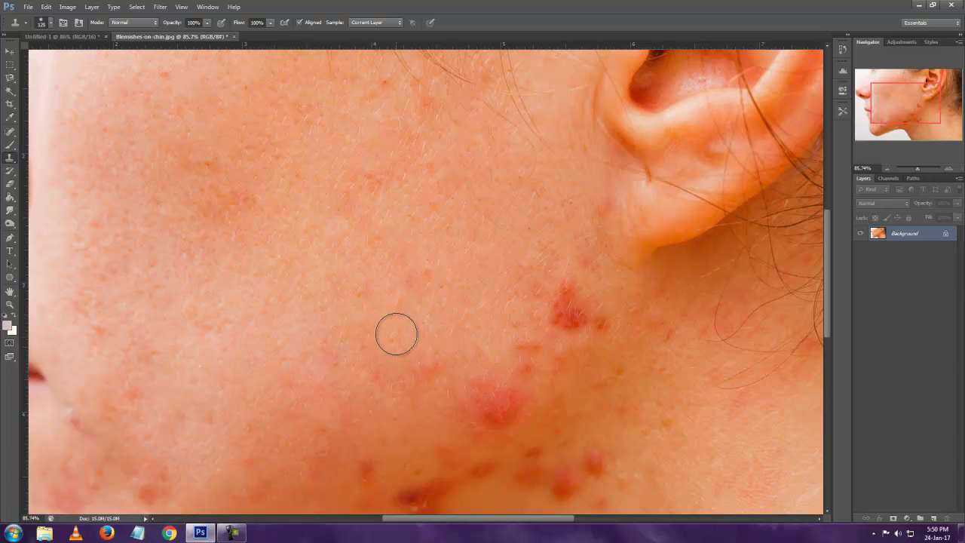
alt+click(374, 252)
drag(421, 280, 412, 282)
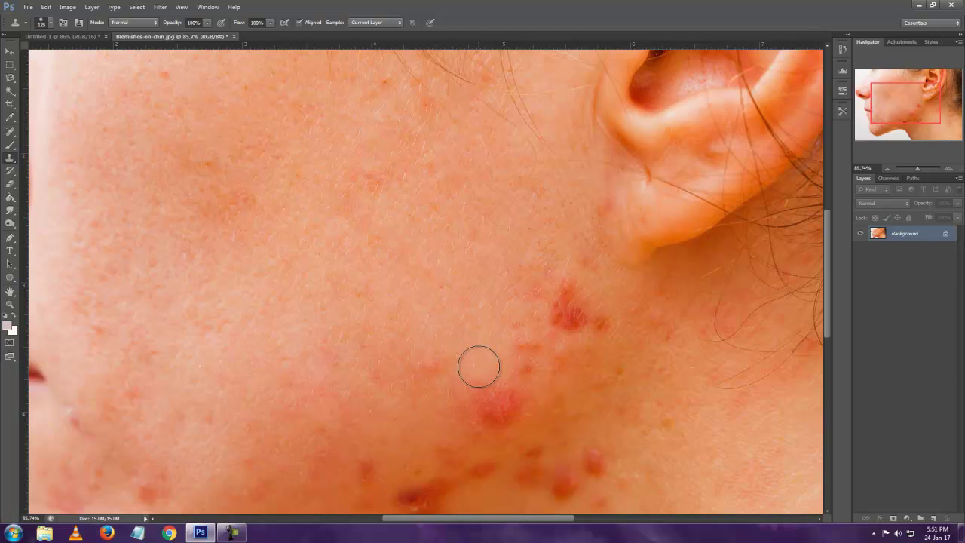
Clone clean cheek skin over the faint red patch just above the large pink jawline pimple, on its mouth side.
alt+click(339, 273)
drag(453, 371, 428, 364)
alt+click(399, 317)
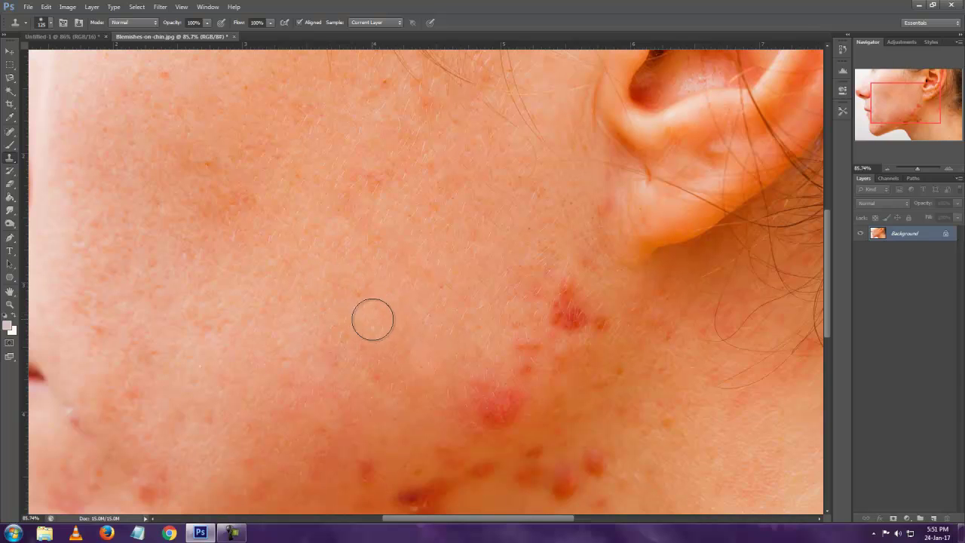
Resample clean skin and clone it across the middle of the cheek to even out the remaining faint marks.
alt+click(316, 266)
drag(410, 278, 363, 356)
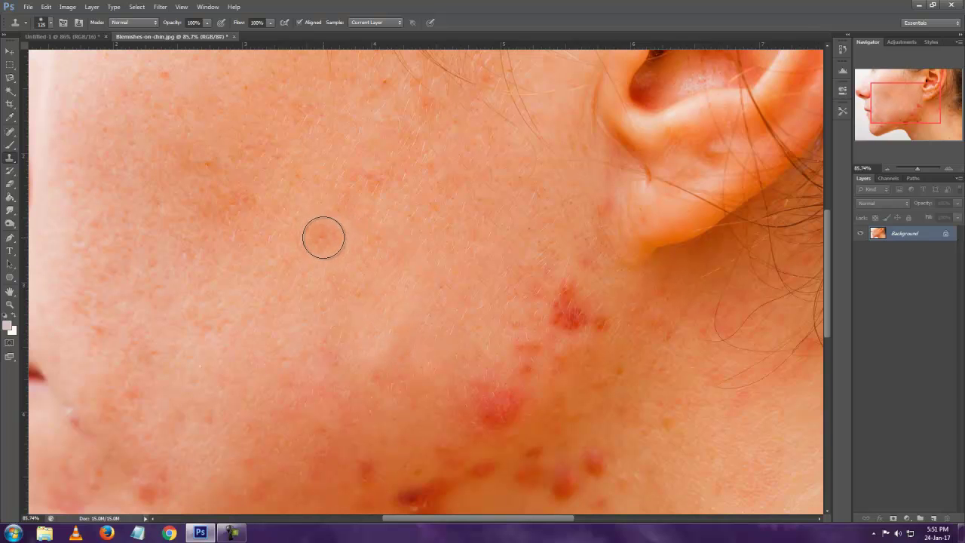
drag(330, 233, 352, 265)
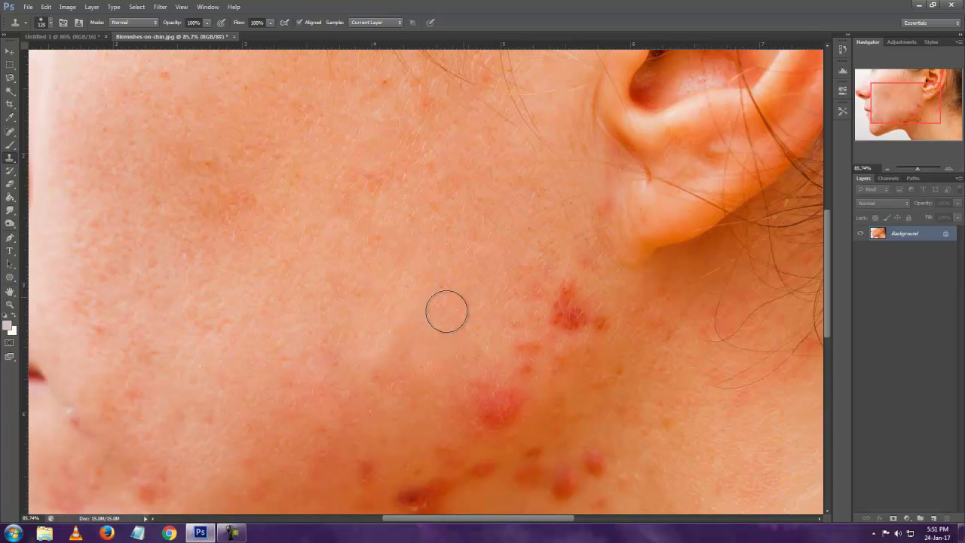
alt+click(328, 223)
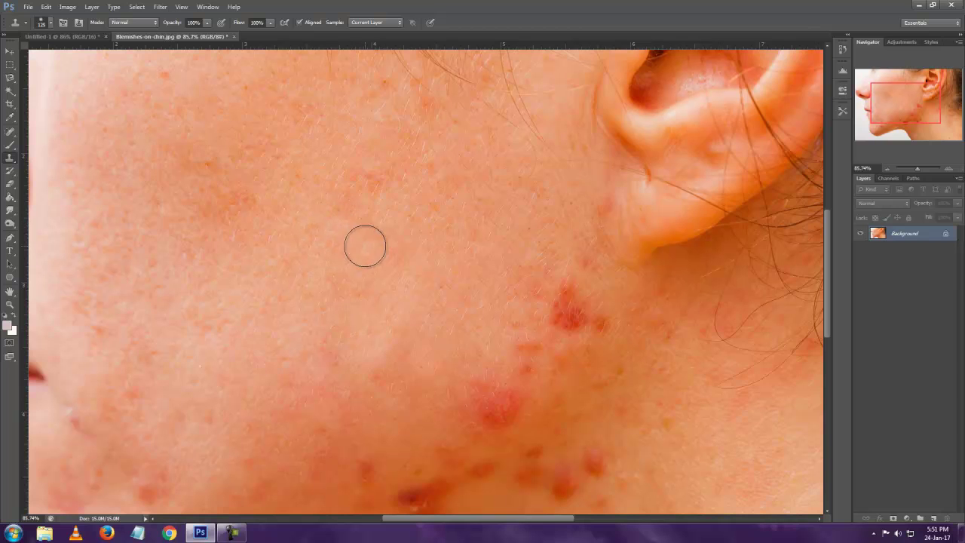
drag(368, 258, 295, 330)
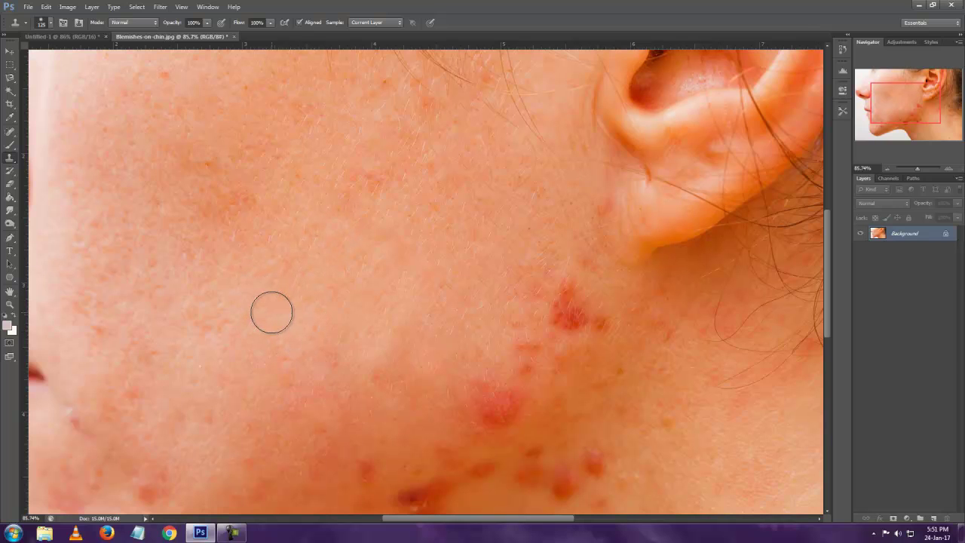
Close Blemishes-on-chin.jpg without saving the changes.
click(10, 277)
click(47, 278)
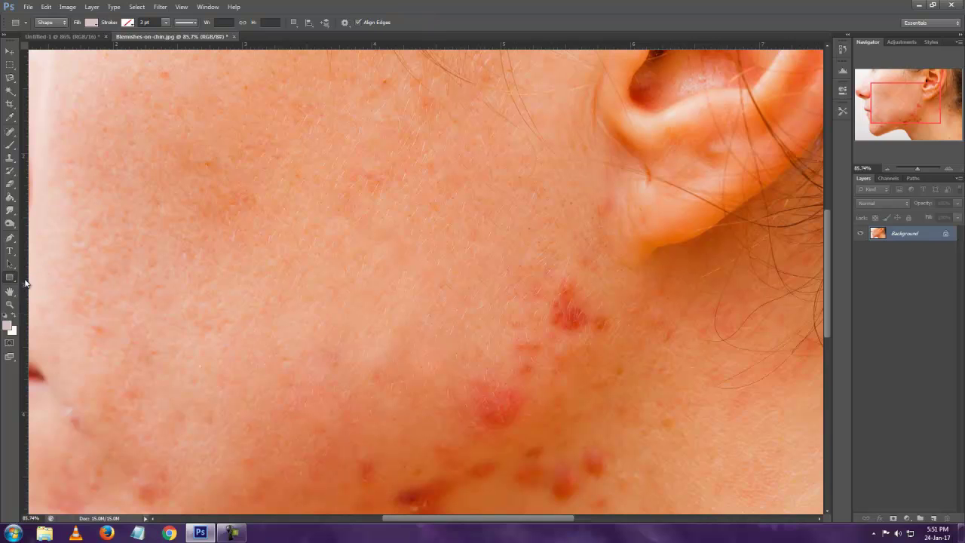
right_click(11, 280)
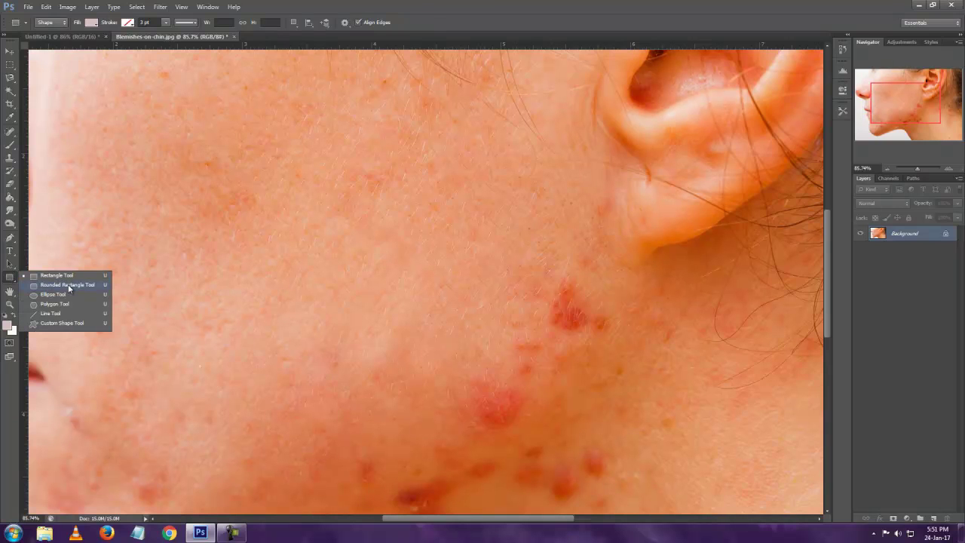
click(68, 284)
click(236, 37)
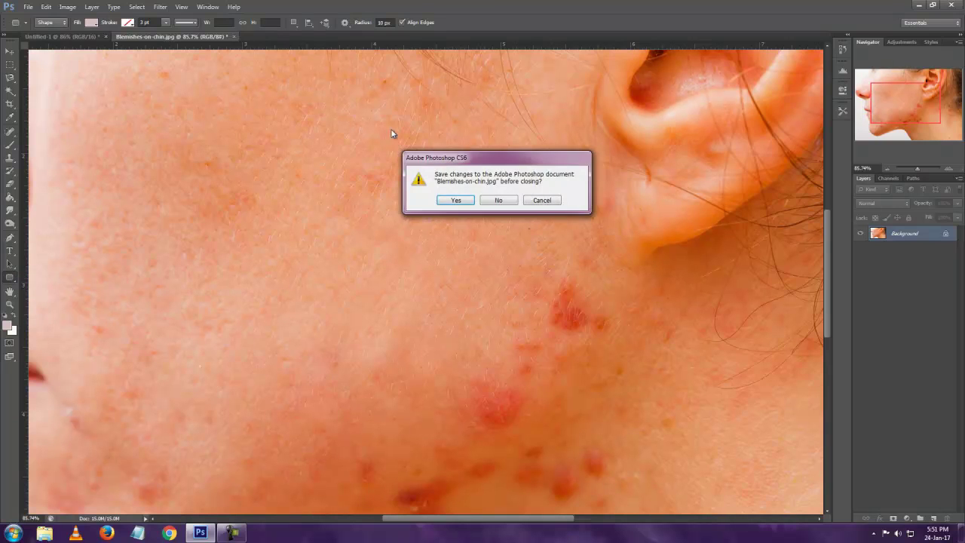
click(496, 200)
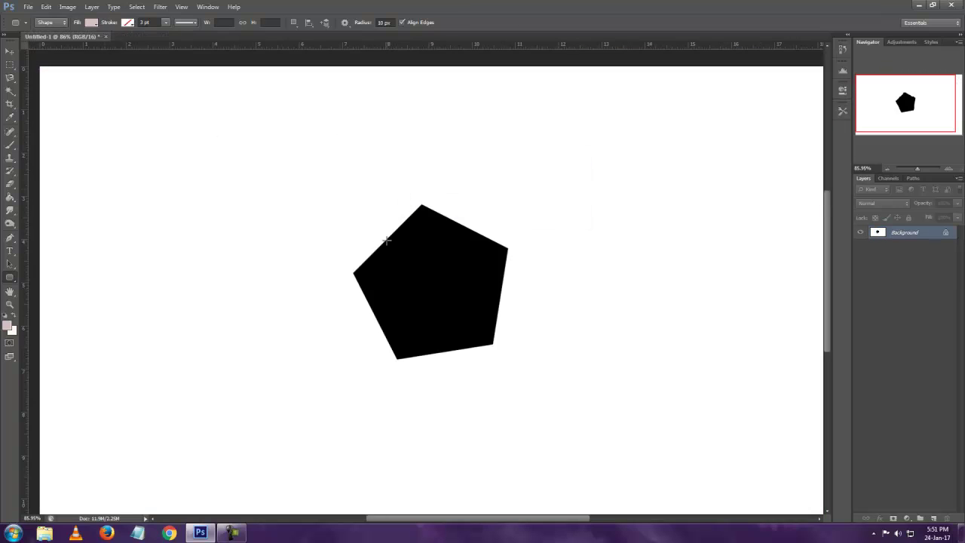
Draw a rounded rectangle about 332 × 200 px with a 10 px corner radius, above and left of the black pentagon.
right_click(10, 284)
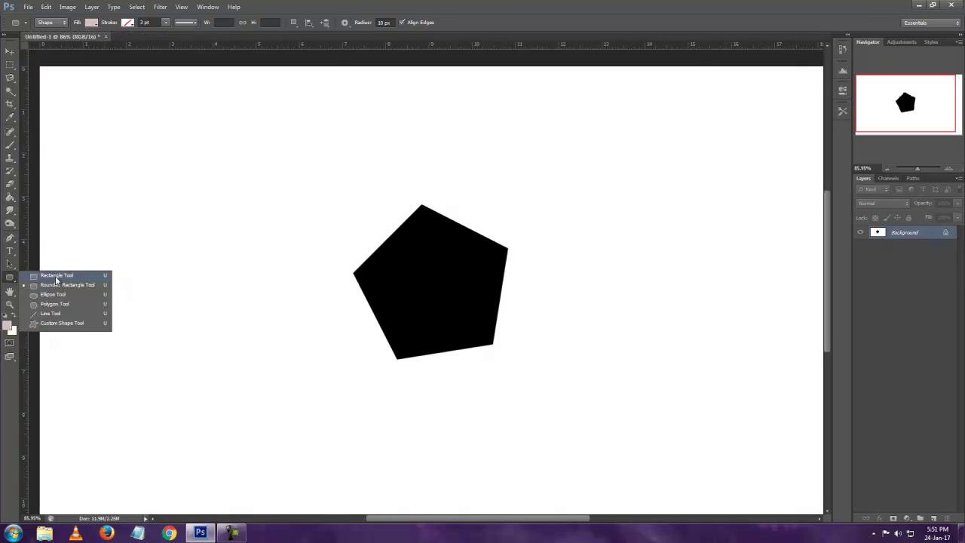
click(57, 287)
drag(124, 136, 268, 223)
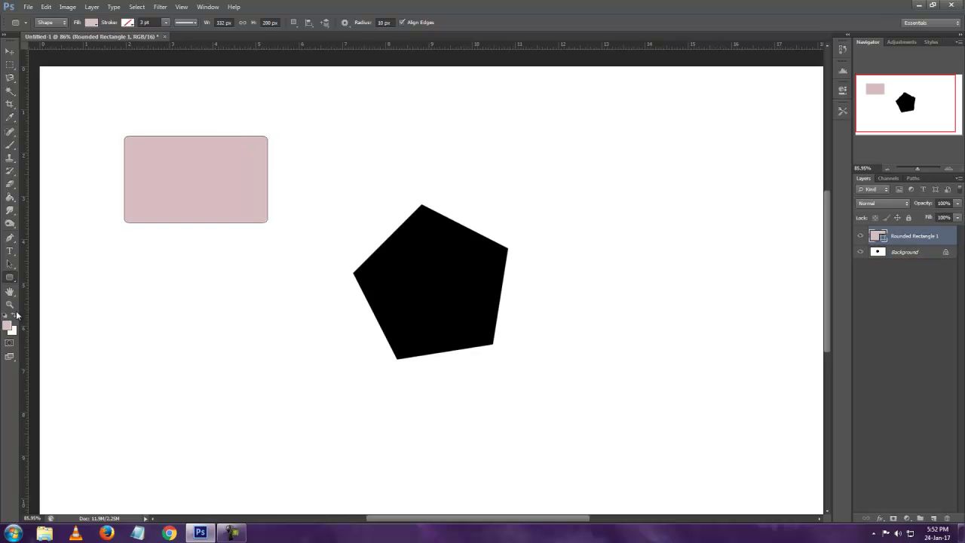
Draw a circle about 353 px in diameter with the Ellipse Tool, below the pink rounded rectangle.
right_click(10, 278)
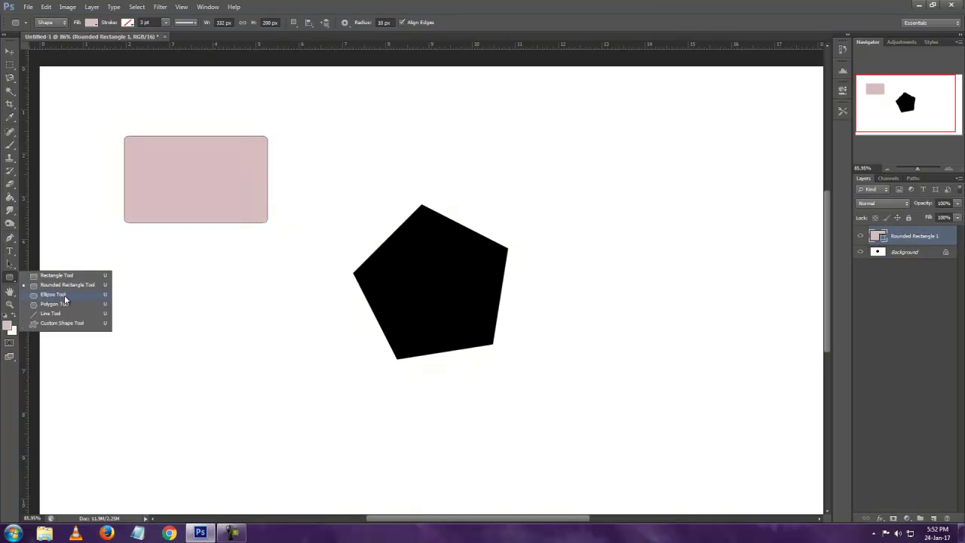
click(65, 295)
drag(132, 270, 283, 442)
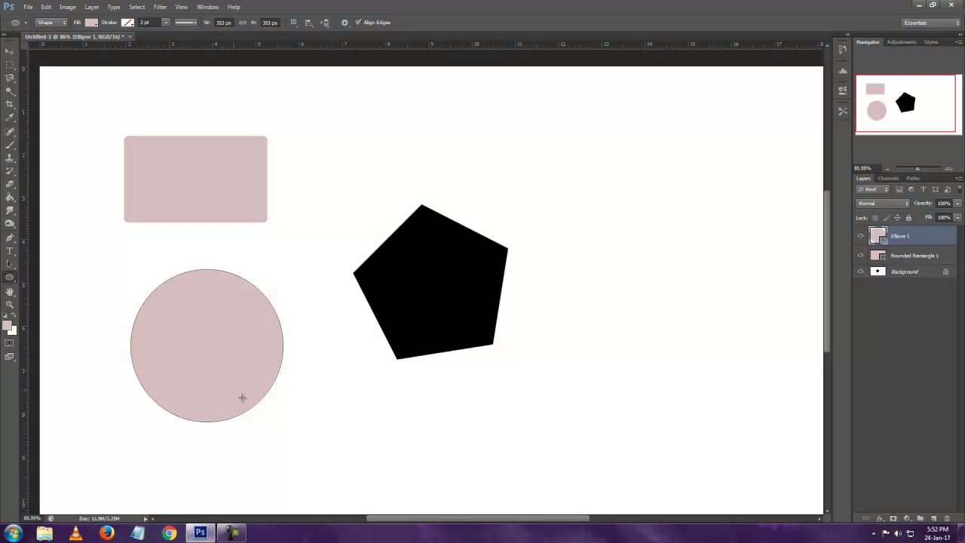
Draw a five-sided polygon beside the rounded rectangle, above and left of the black pentagon.
right_click(10, 278)
click(66, 305)
drag(334, 180, 372, 241)
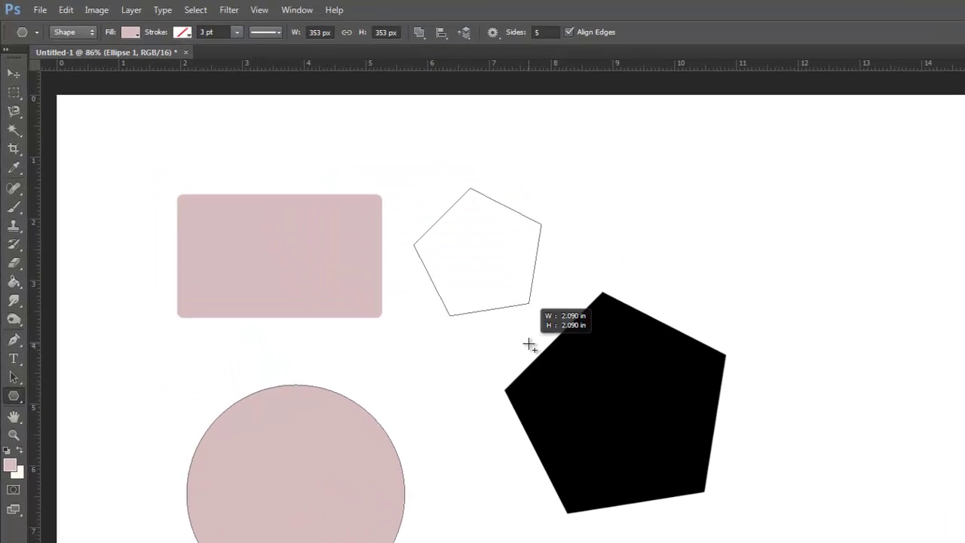
drag(529, 345, 562, 377)
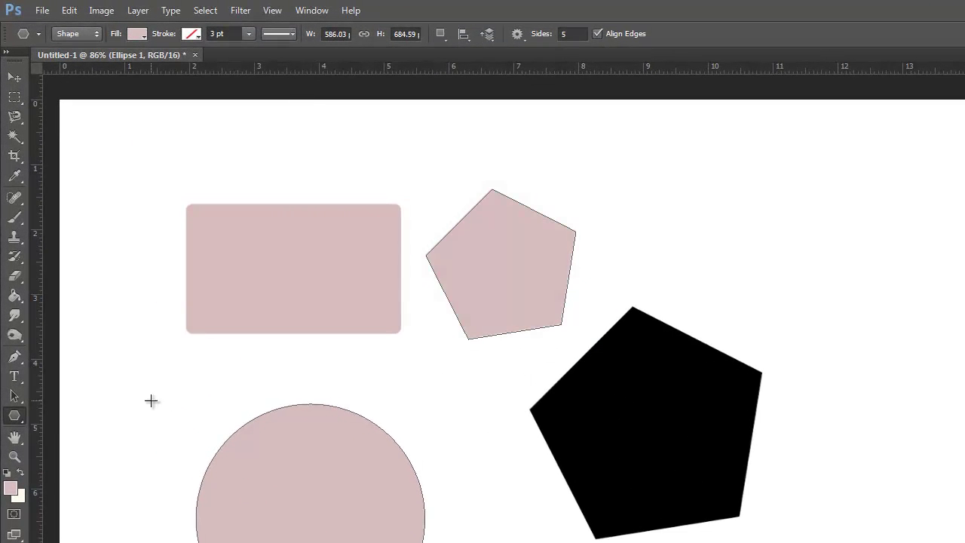
Set the polygon to 10 sides and draw a decagon above and right of the black pentagon.
right_click(21, 417)
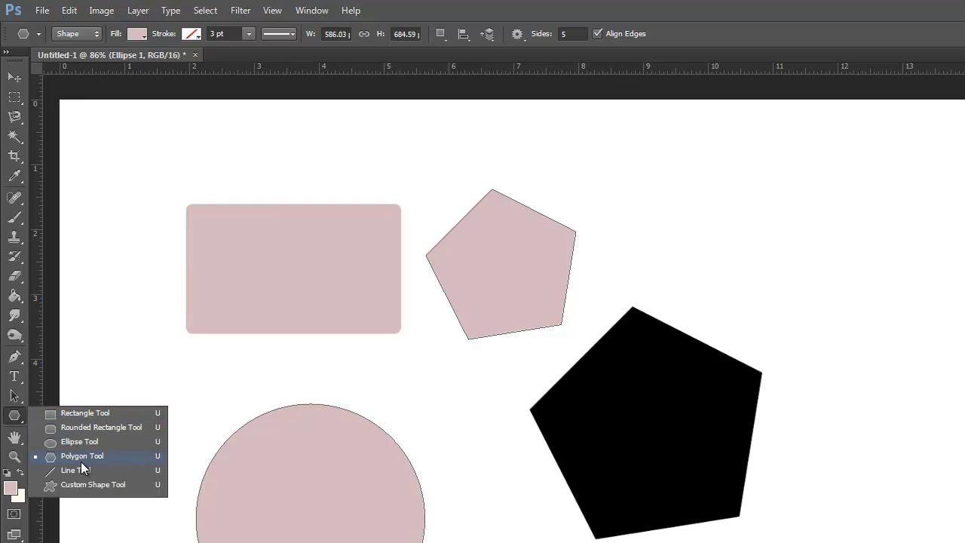
click(81, 460)
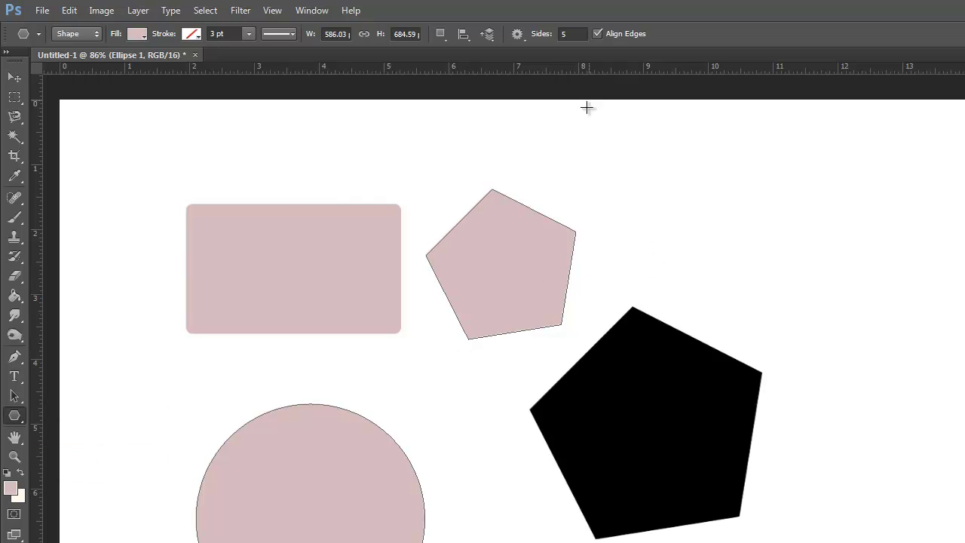
click(572, 34)
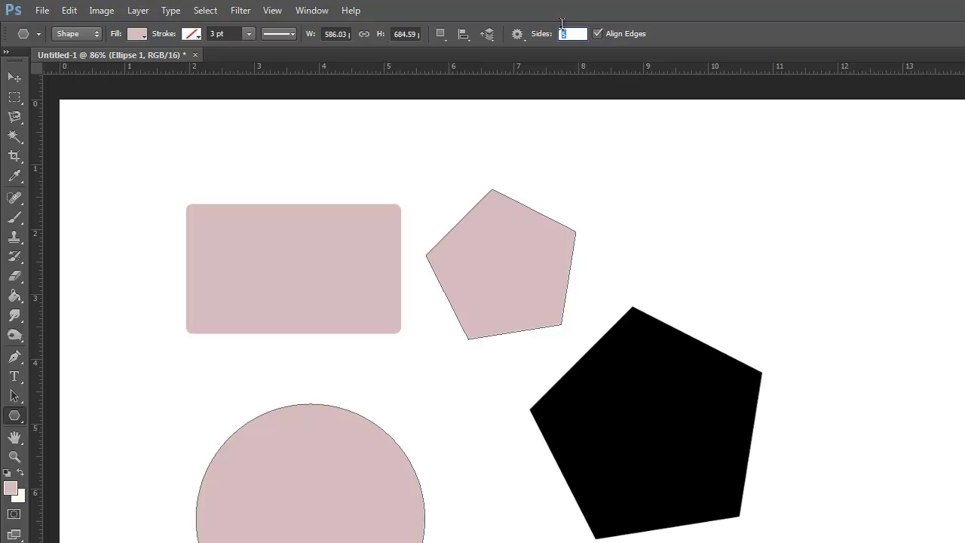
text(10)
key(Return)
drag(831, 254, 897, 354)
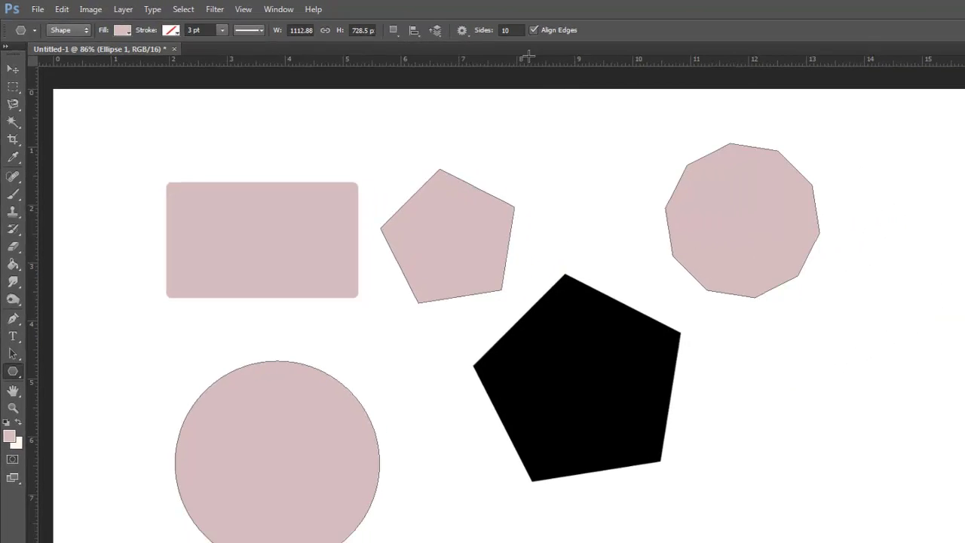
Set the polygon to 8 sides and draw an octagon below the decagon, overlapping the black pentagon's right edge.
click(416, 65)
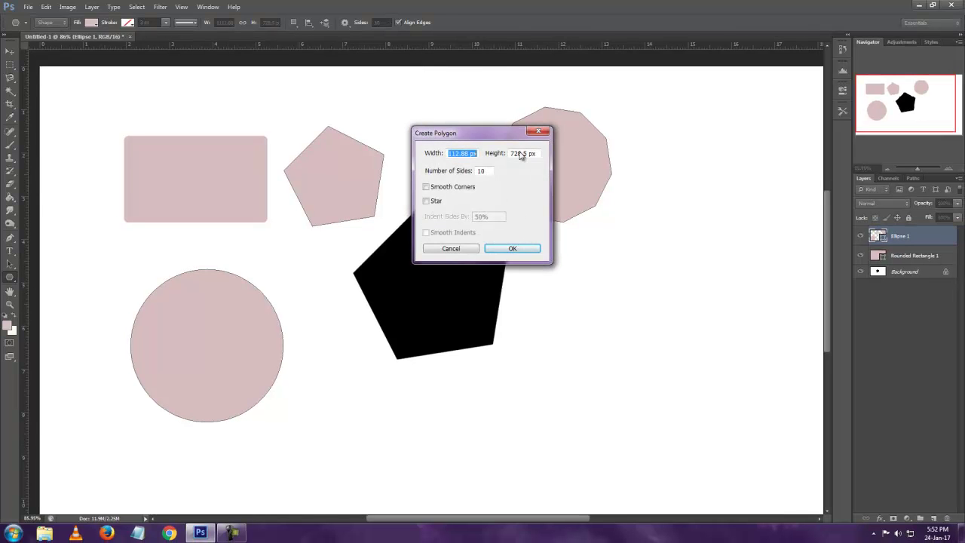
key(Escape)
click(369, 23)
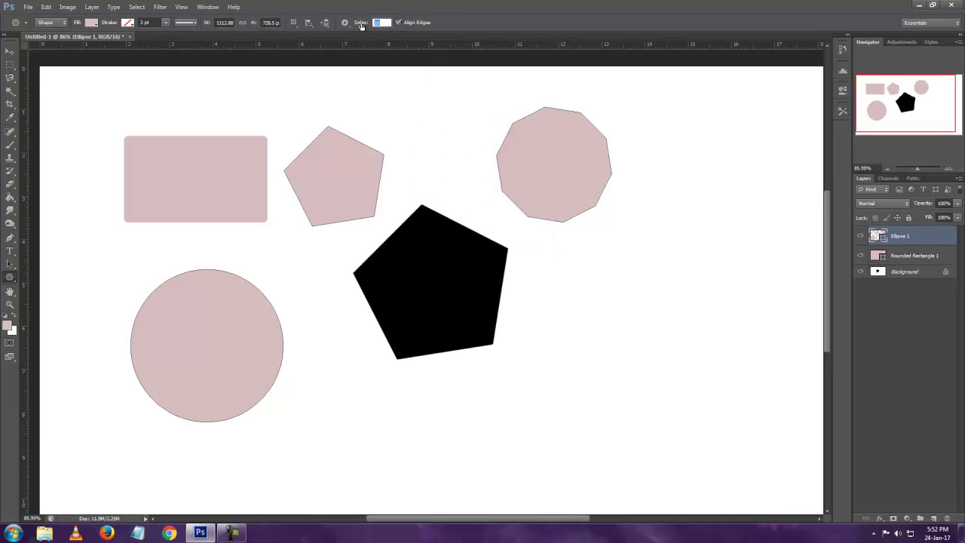
key(Return)
mouse_move(567, 301)
mouse_down()
mouse_move(626, 377)
mouse_move(622, 354)
mouse_up()
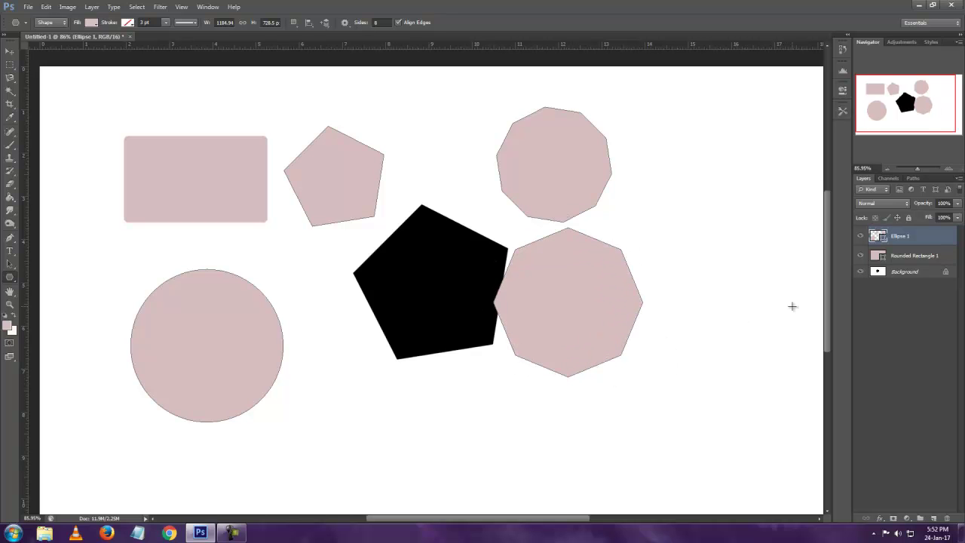
Draw three 1 px lines around the circle: a near-vertical one to its left and two diagonals crossing at its lower right.
right_click(10, 279)
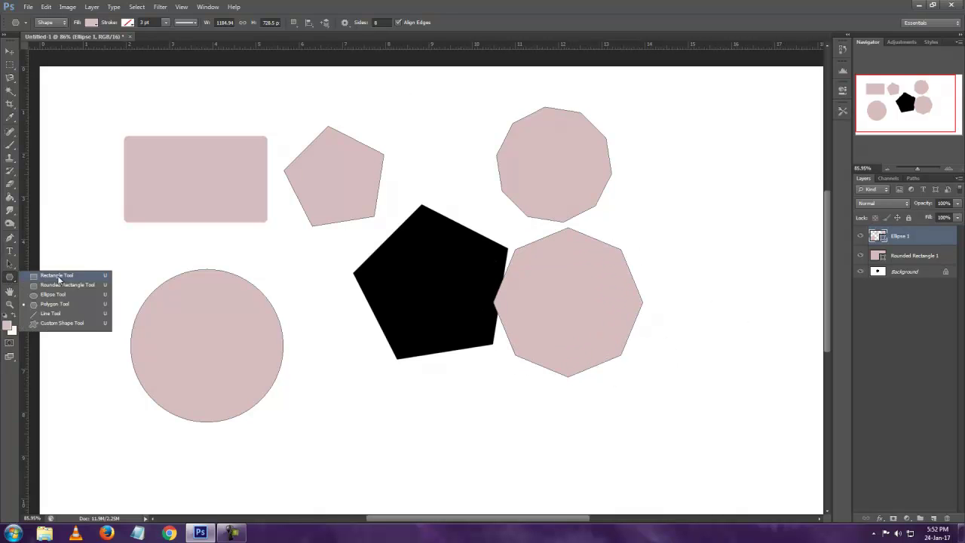
click(67, 314)
drag(90, 236, 109, 427)
drag(121, 242, 368, 401)
drag(362, 236, 245, 444)
Draw an oval speech bubble about 249 × 189 px with the Custom Shape Tool, below the black pentagon.
right_click(13, 281)
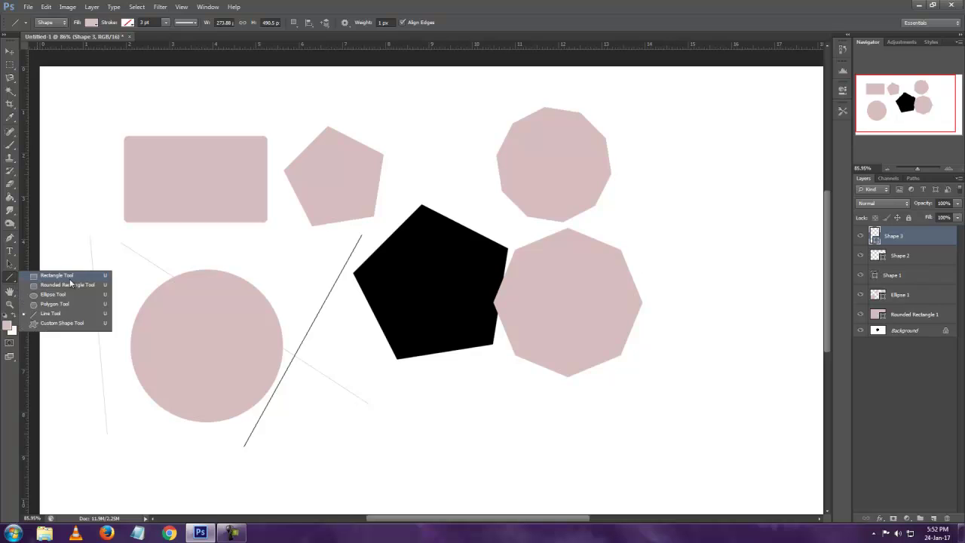
click(64, 323)
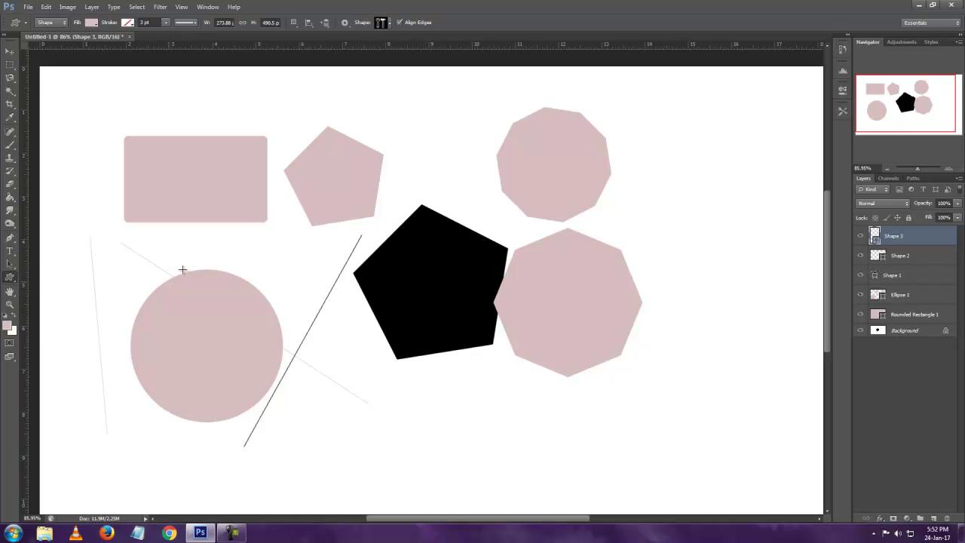
right_click(11, 280)
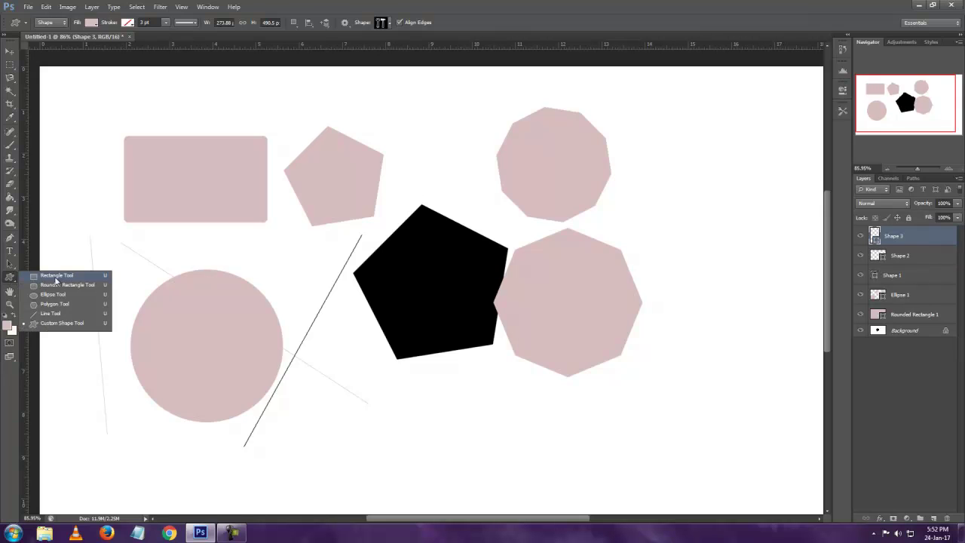
click(62, 324)
right_click(413, 113)
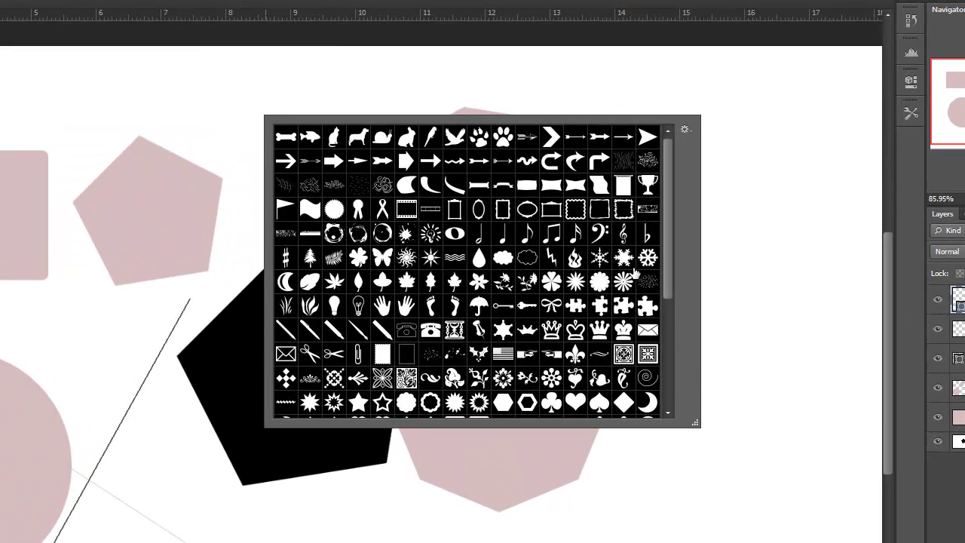
scroll(634, 275, down, 7)
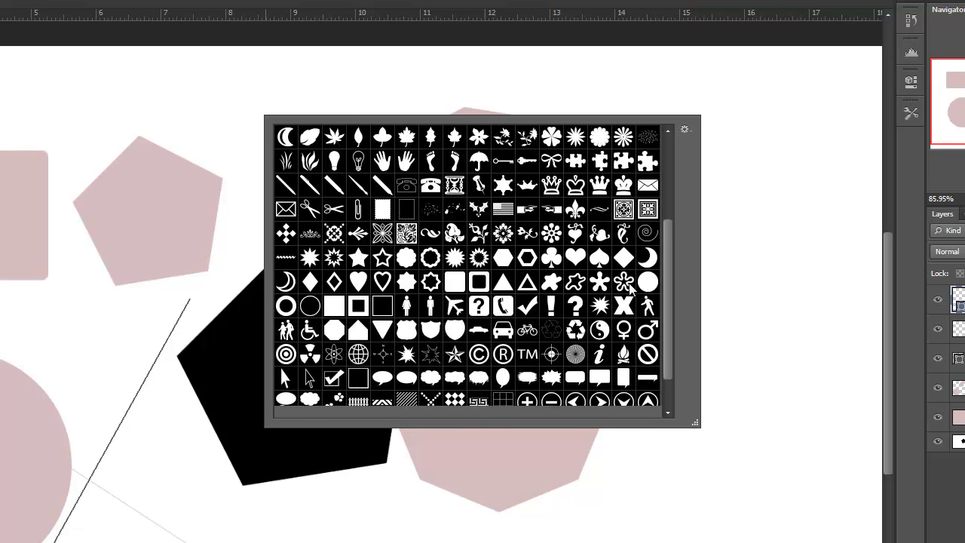
scroll(632, 288, down, 1)
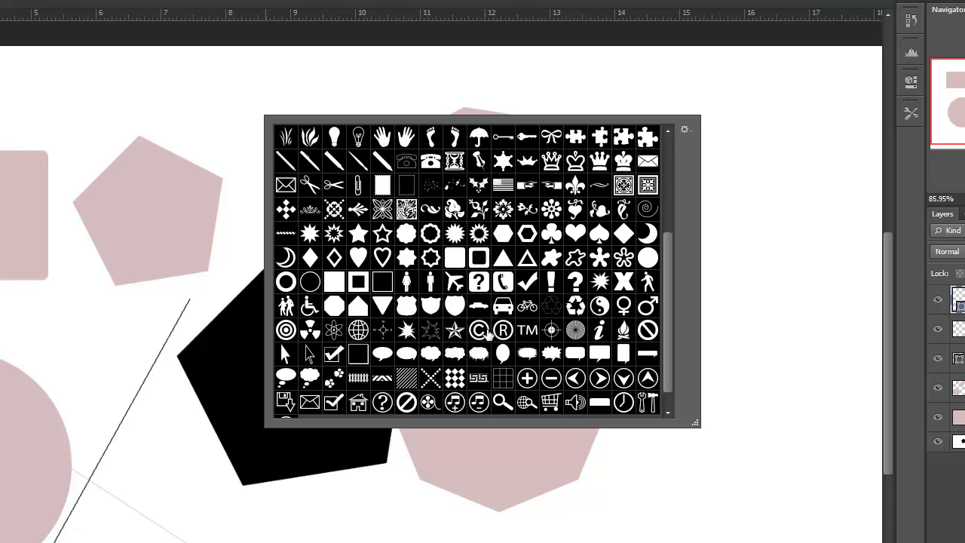
scroll(521, 298, down, 1)
scroll(524, 294, down, 1)
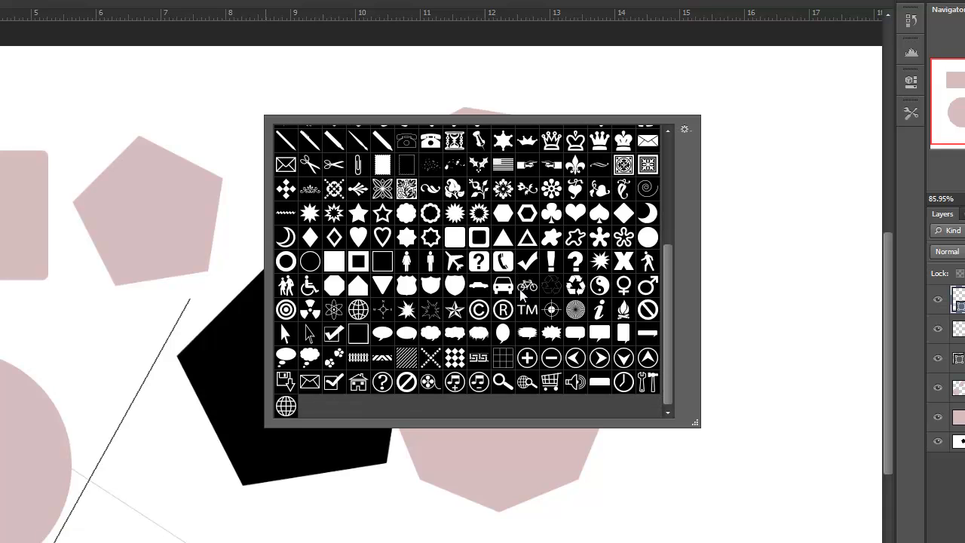
click(387, 337)
mouse_move(368, 399)
mouse_down()
mouse_move(513, 482)
mouse_move(476, 481)
mouse_up()
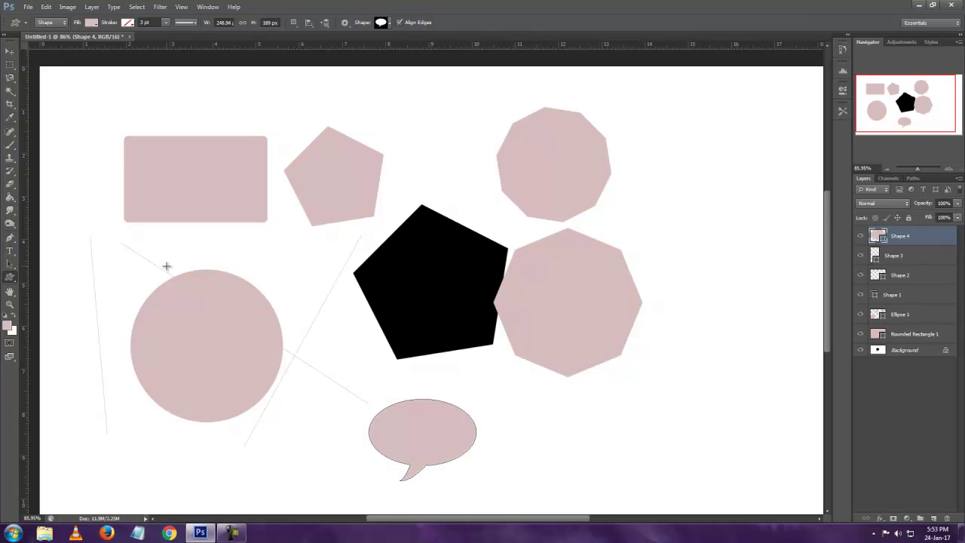
Draw a beamed double music note custom shape about 184 × 250 px, to the right of the decagon and octagon.
right_click(203, 239)
scroll(402, 315, up, 5)
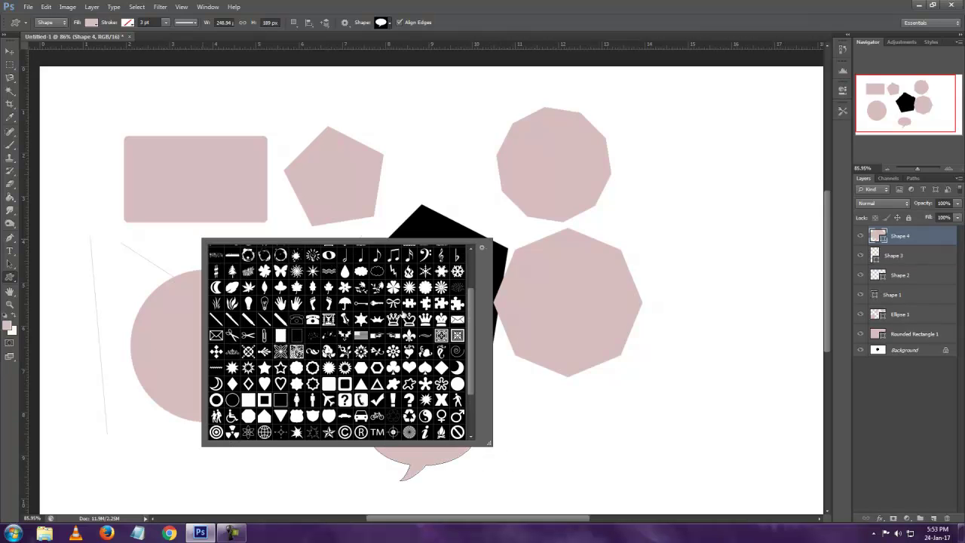
click(393, 317)
drag(726, 216, 736, 294)
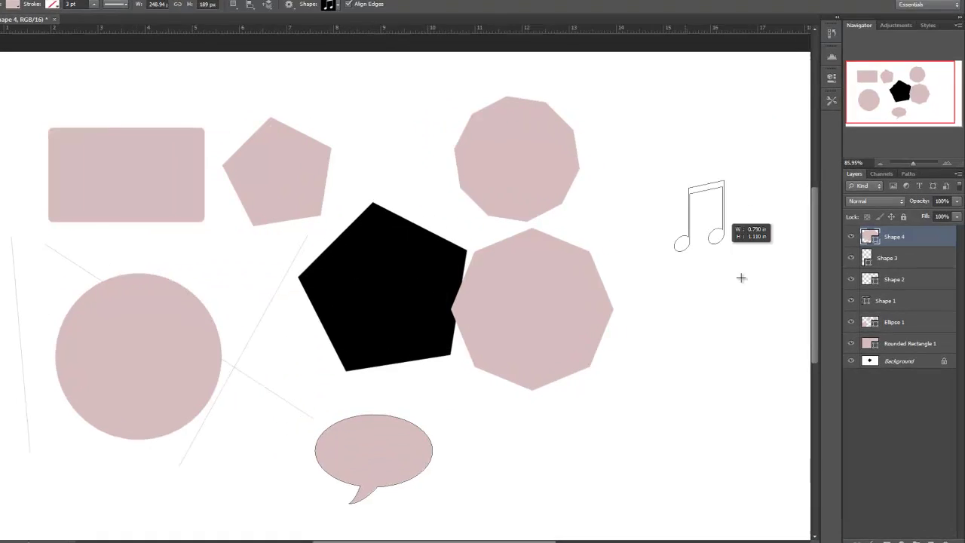
right_click(632, 163)
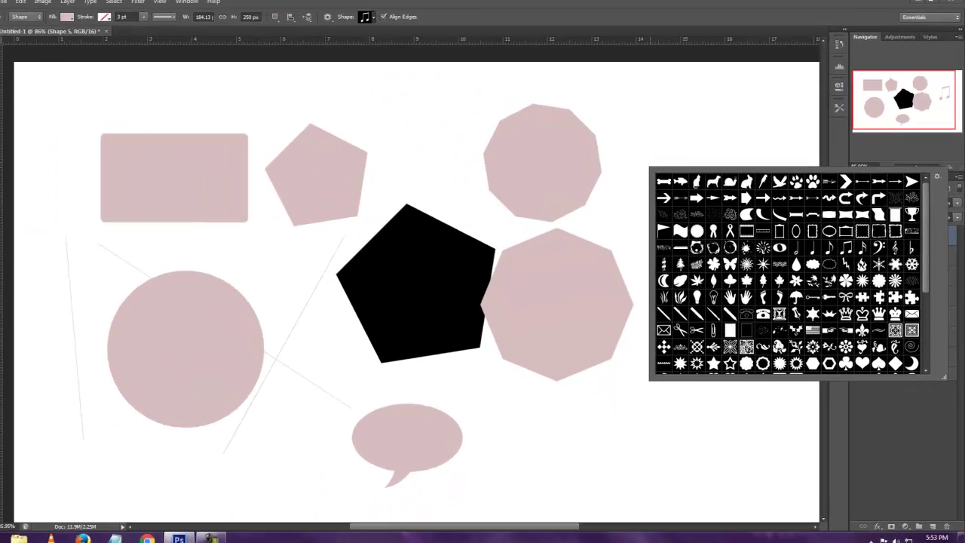
Move the decagon slightly up and to the right with the Path Selection Tool.
click(10, 266)
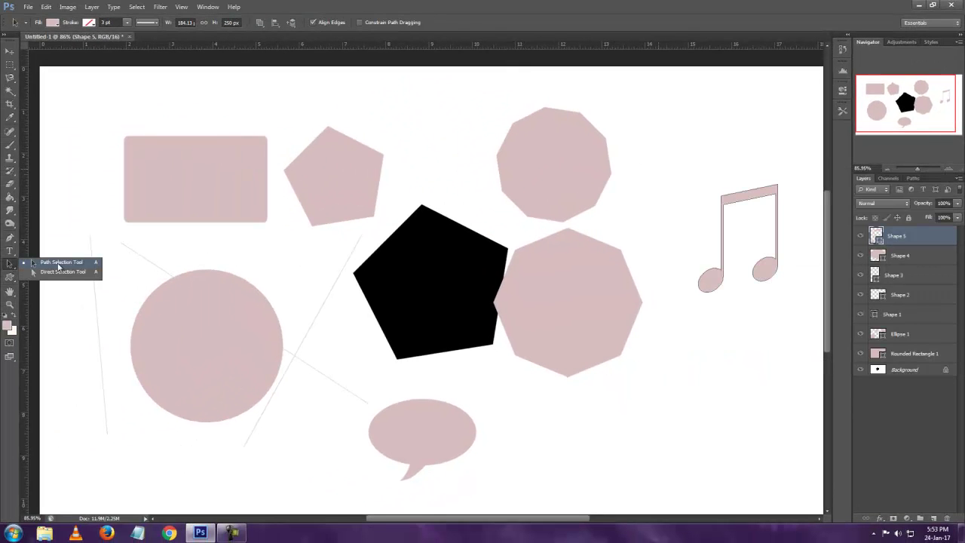
click(59, 263)
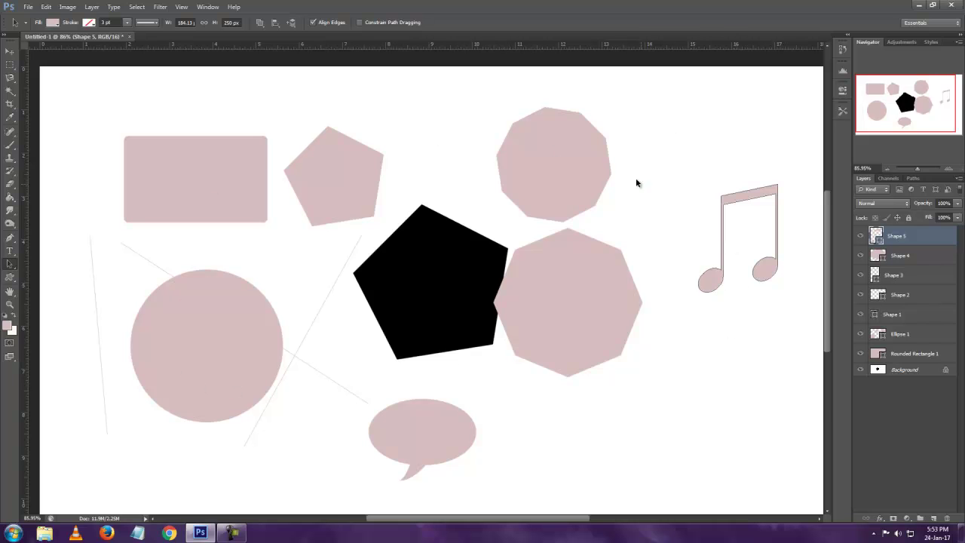
drag(489, 94, 637, 227)
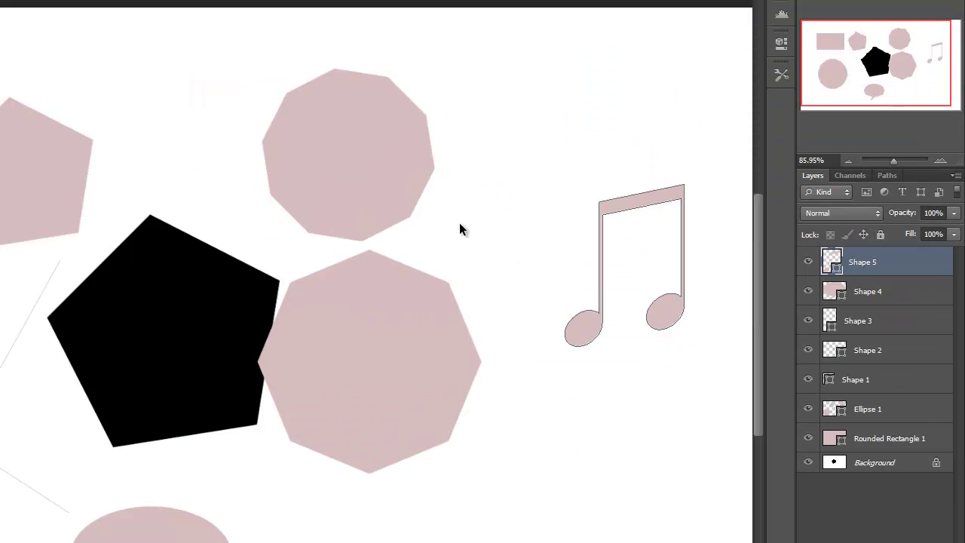
click(368, 131)
drag(371, 175, 386, 152)
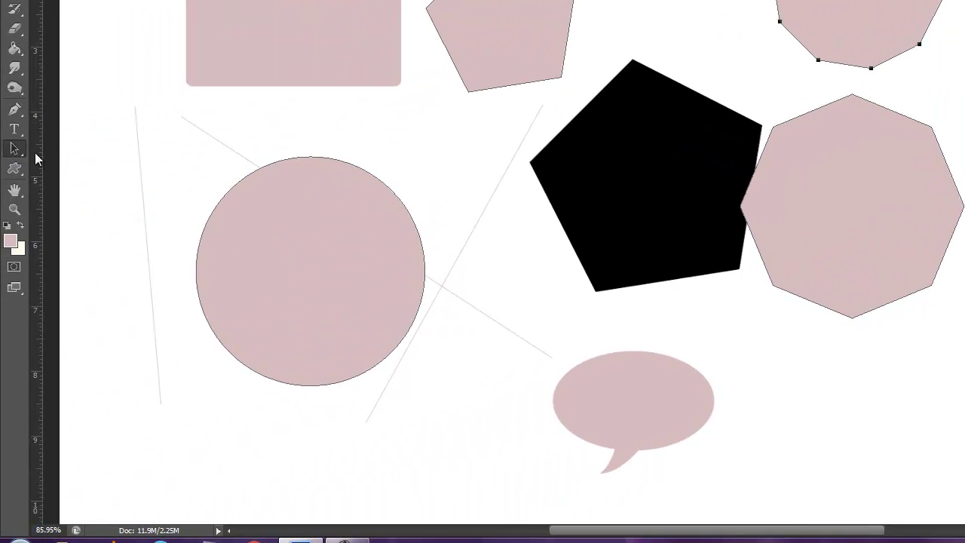
Use Direct Selection to pull the decagon's upper-right, lower-right and left corners outward, and the small pink pentagon's top corner upward.
right_click(15, 149)
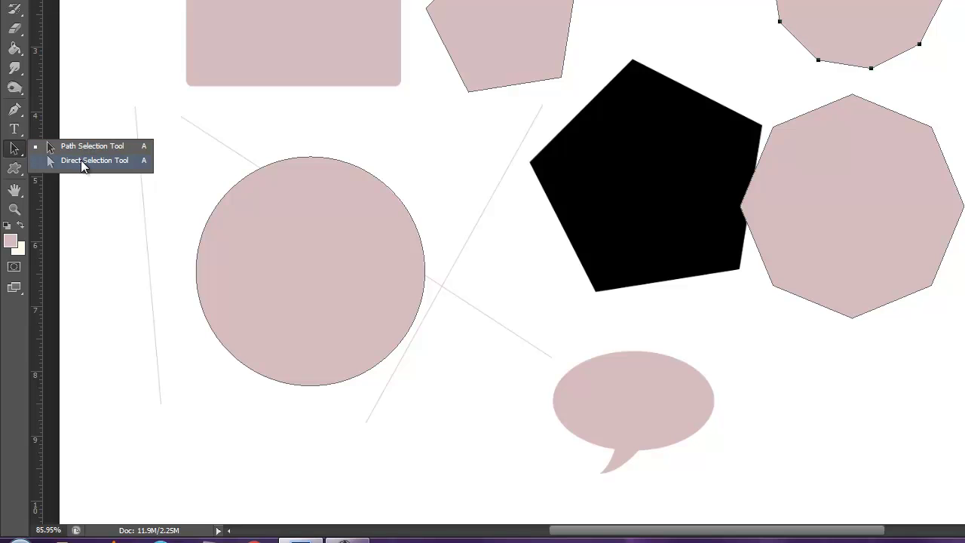
click(82, 161)
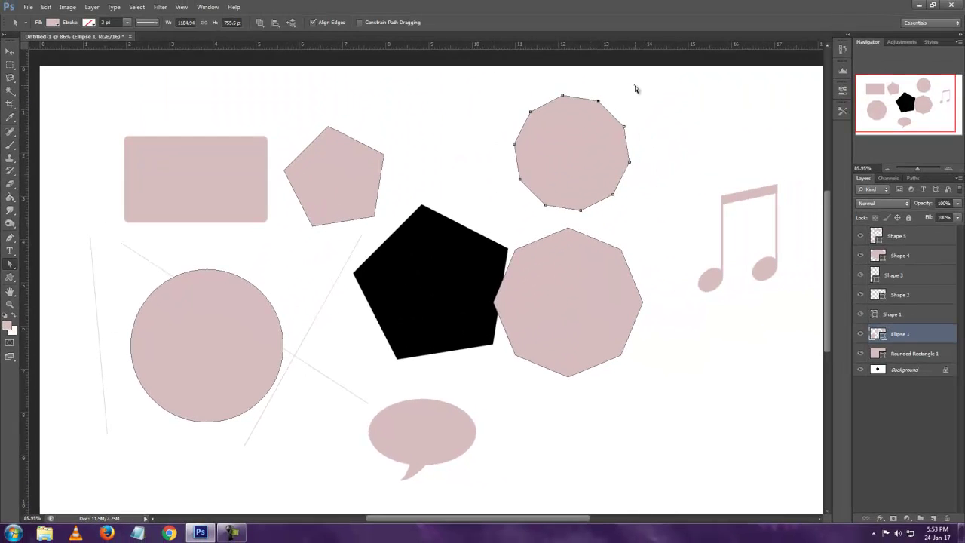
click(614, 92)
drag(593, 114, 593, 118)
drag(598, 102, 612, 84)
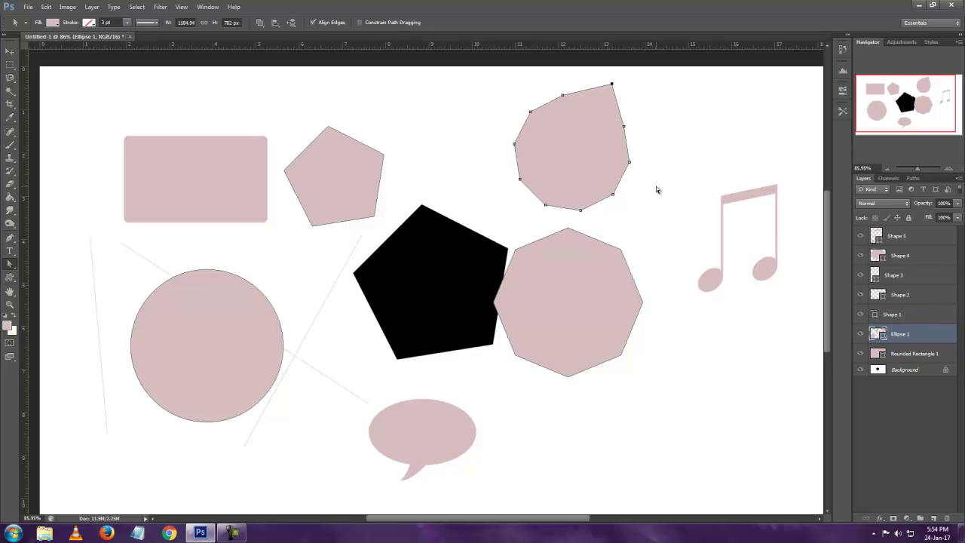
drag(610, 194, 645, 219)
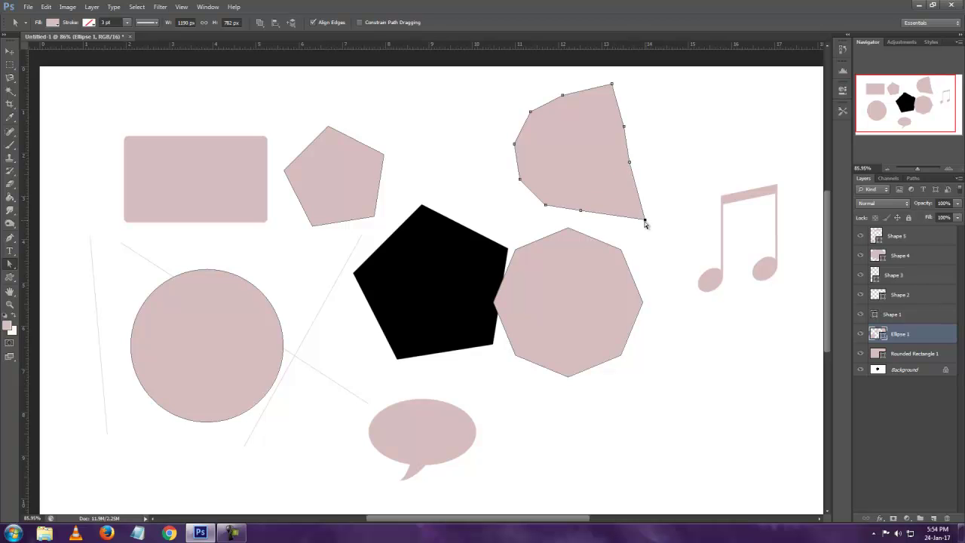
drag(513, 146, 476, 139)
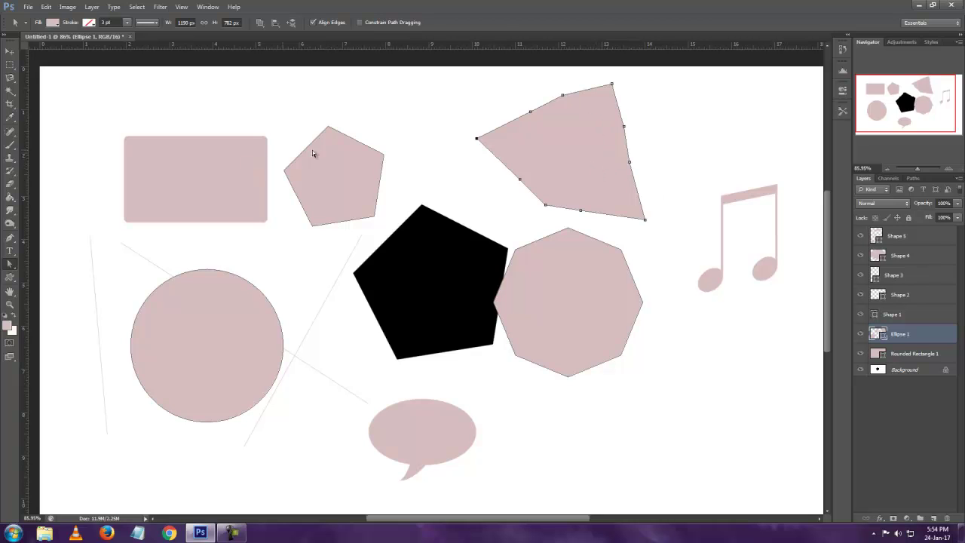
drag(352, 153, 323, 98)
Stretch the circle into a tall oval by moving its top anchor point up and its bottom anchor point down.
right_click(10, 263)
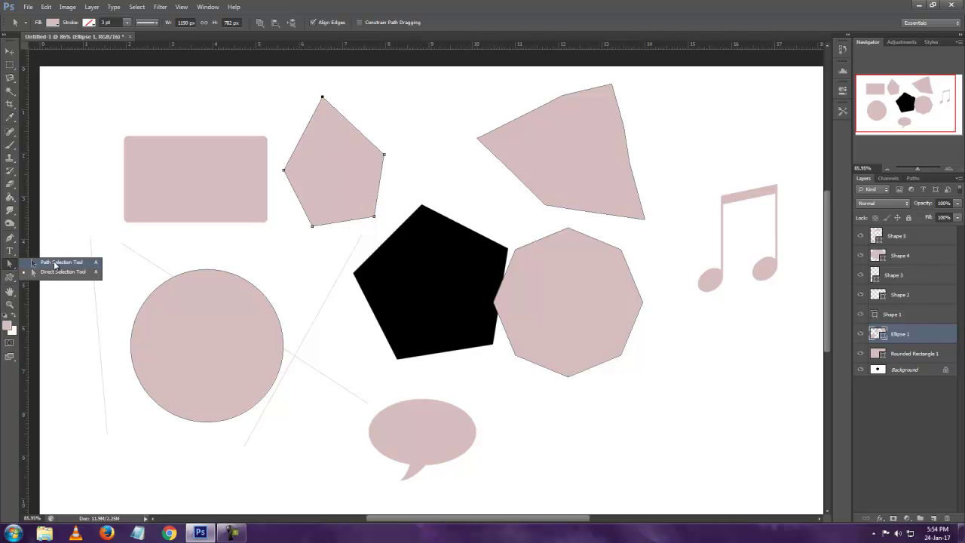
click(54, 278)
drag(110, 122, 145, 158)
drag(106, 125, 168, 167)
drag(109, 257, 315, 430)
drag(209, 271, 214, 238)
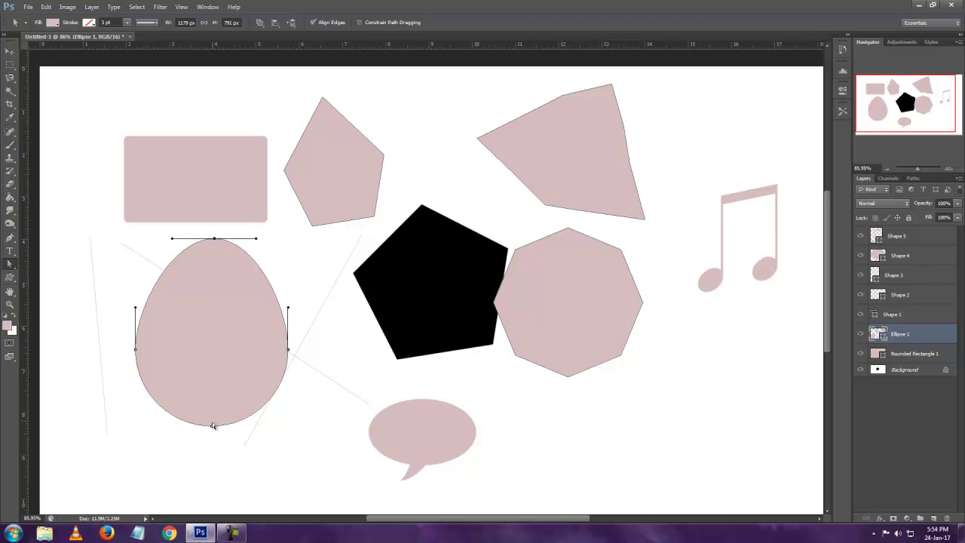
mouse_move(215, 455)
mouse_down()
mouse_move(197, 410)
mouse_move(212, 472)
mouse_up()
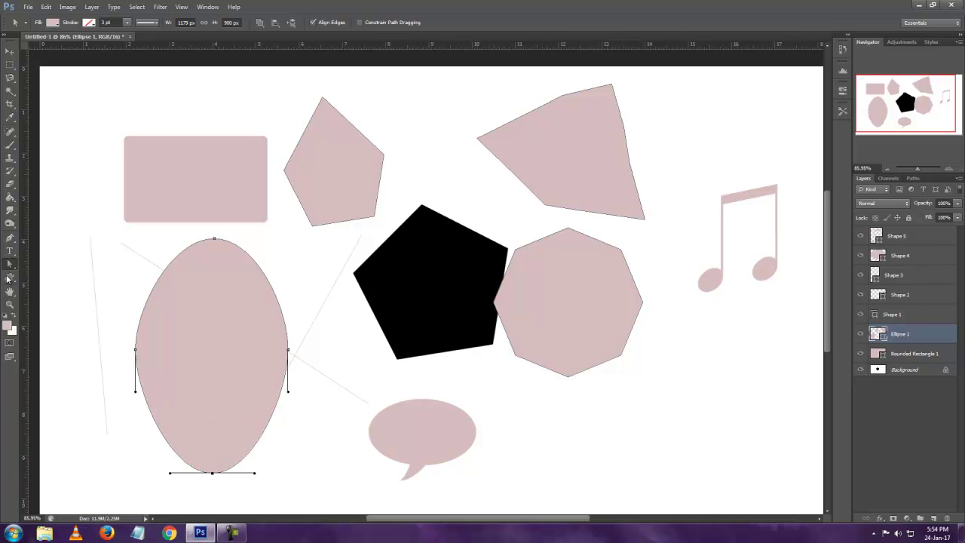
Use the Zoom Tool to zoom out slightly, and then zoom in to 100% on the black pentagon.
click(11, 304)
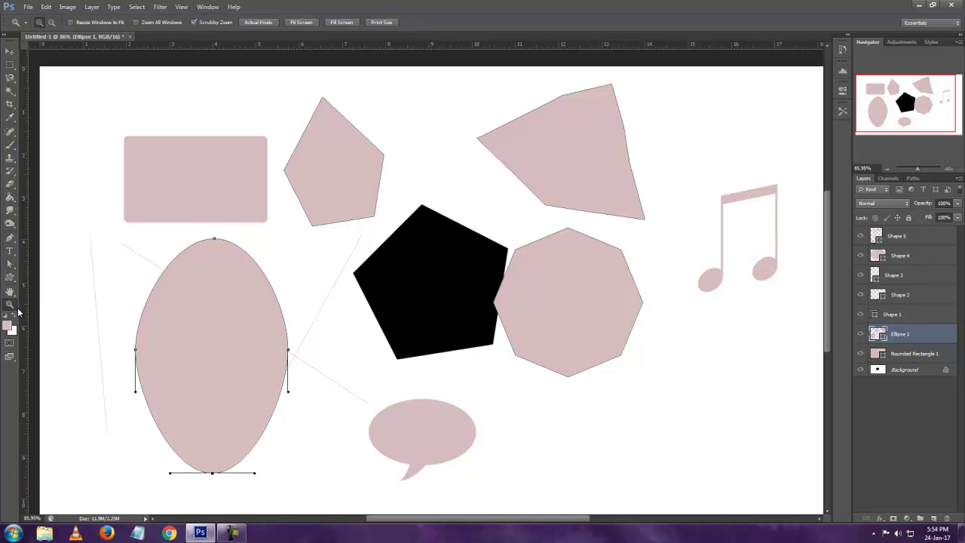
mouse_move(119, 144)
mouse_down()
mouse_move(244, 261)
mouse_move(129, 160)
mouse_move(123, 140)
mouse_up()
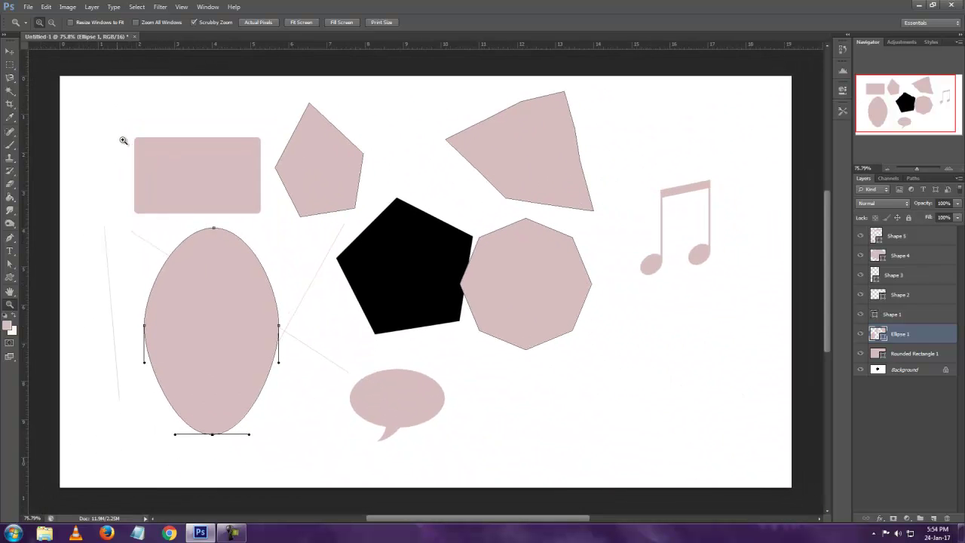
click(401, 262)
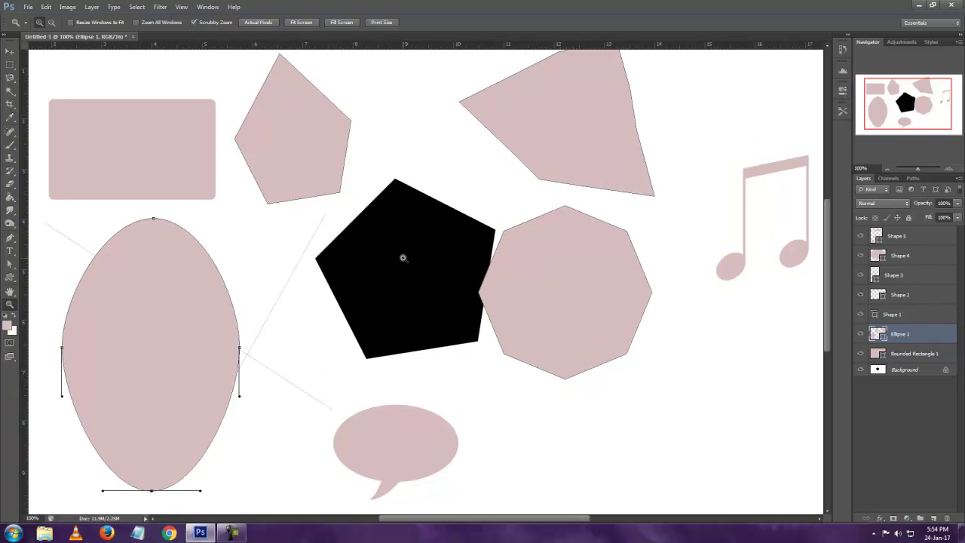
Zoom out until the canvas is small in the window, vary the magnification, and zoom back in to about 81% with the whole canvas in view.
mouse_move(403, 258)
mouse_down()
mouse_move(409, 272)
mouse_move(409, 246)
mouse_move(415, 267)
mouse_up()
key(alt)
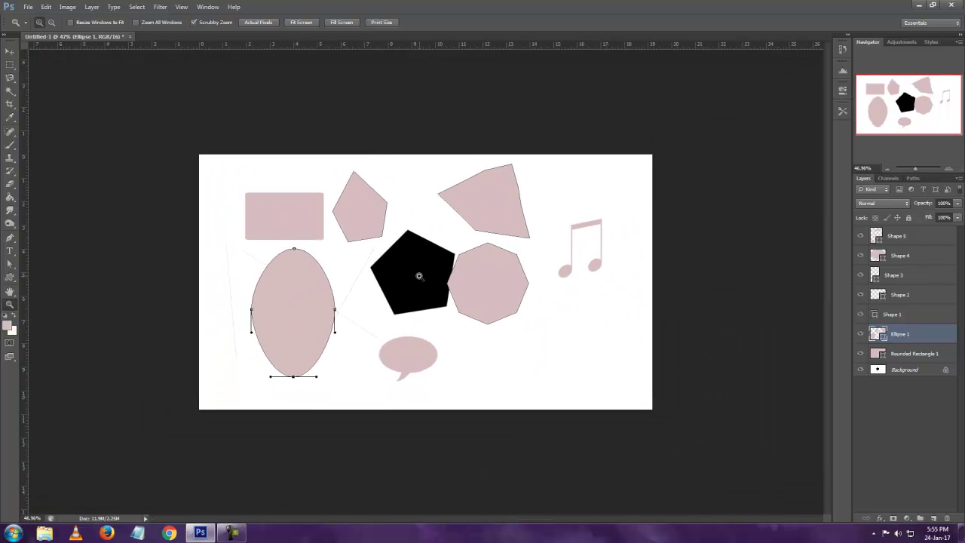
drag(419, 276, 422, 268)
scroll(423, 269, down, 2)
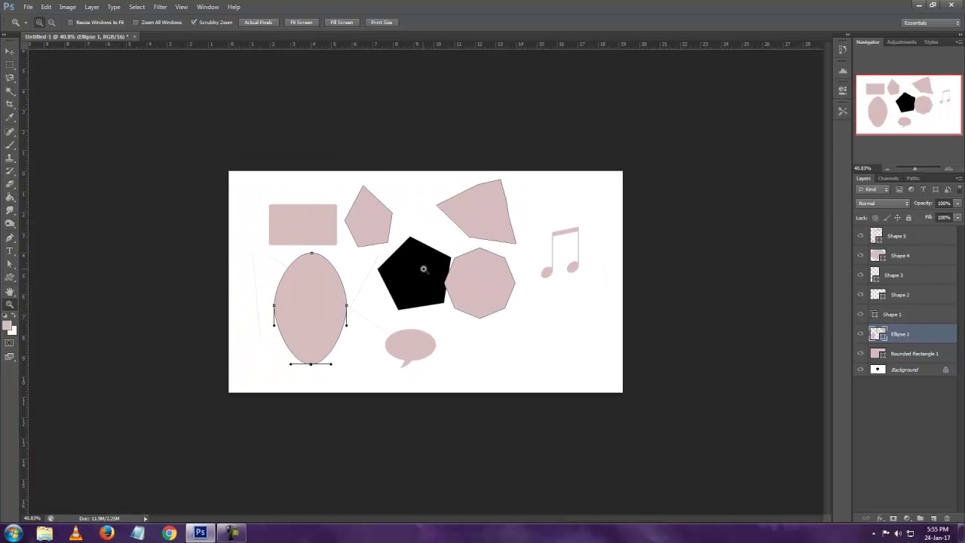
scroll(460, 293, up, 4)
scroll(459, 294, down, 3)
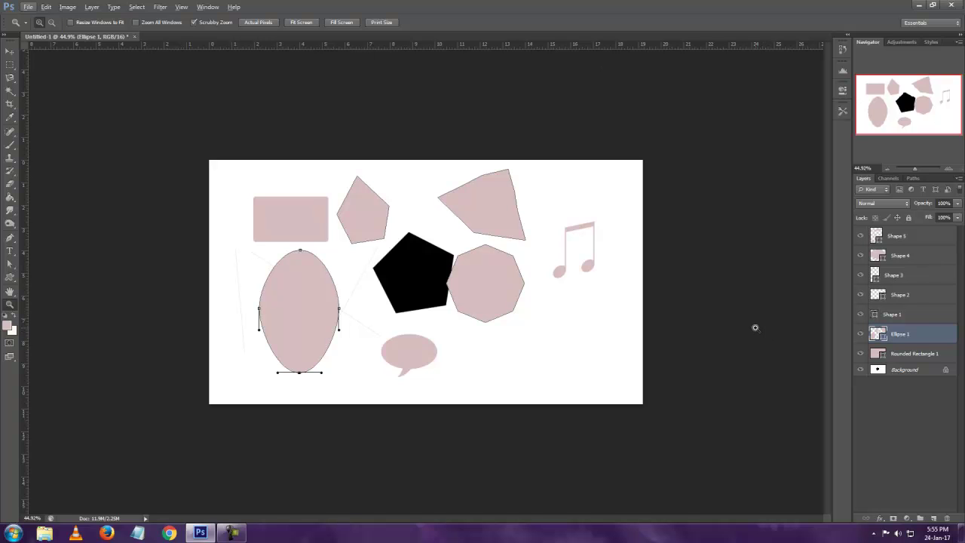
scroll(755, 328, up, 3)
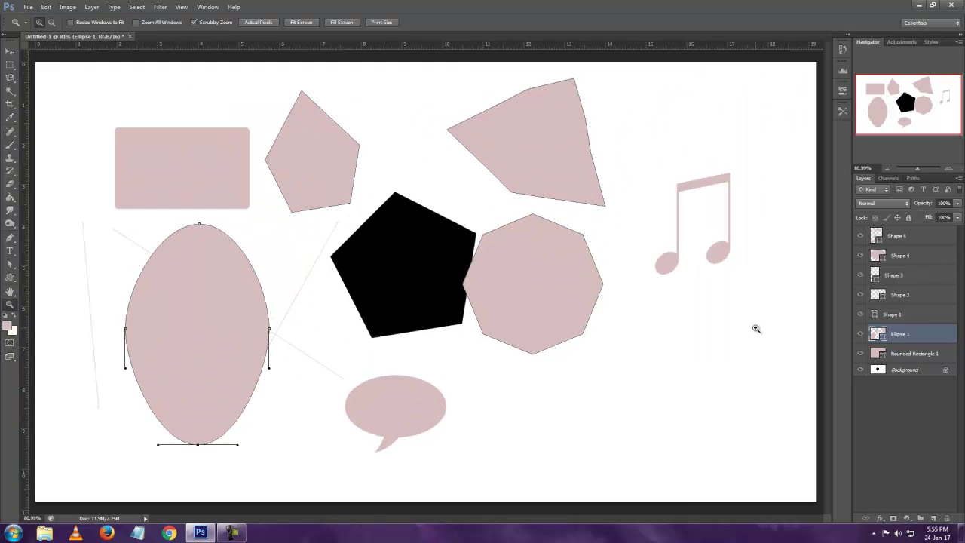